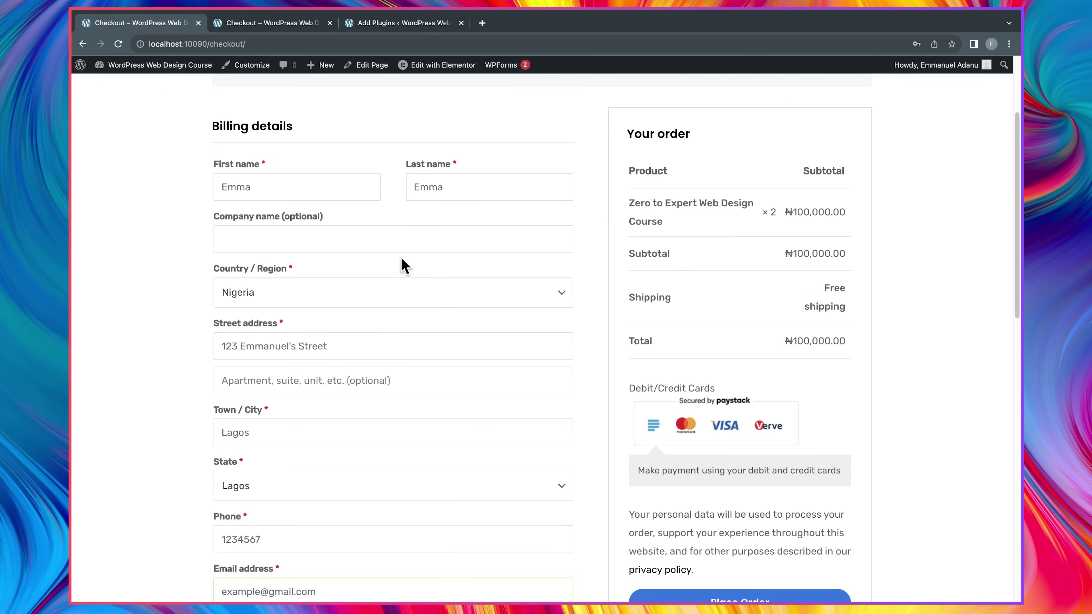
- Examine the default checkout page from the coupon notice through the billing fields, order summary, payment method and order notes
{"action": "scroll", "coordinate": [420, 268], "scroll_direction": "down", "scroll_amount": 3}
{"action": "scroll", "coordinate": [297, 267], "scroll_direction": "up", "scroll_amount": 6}
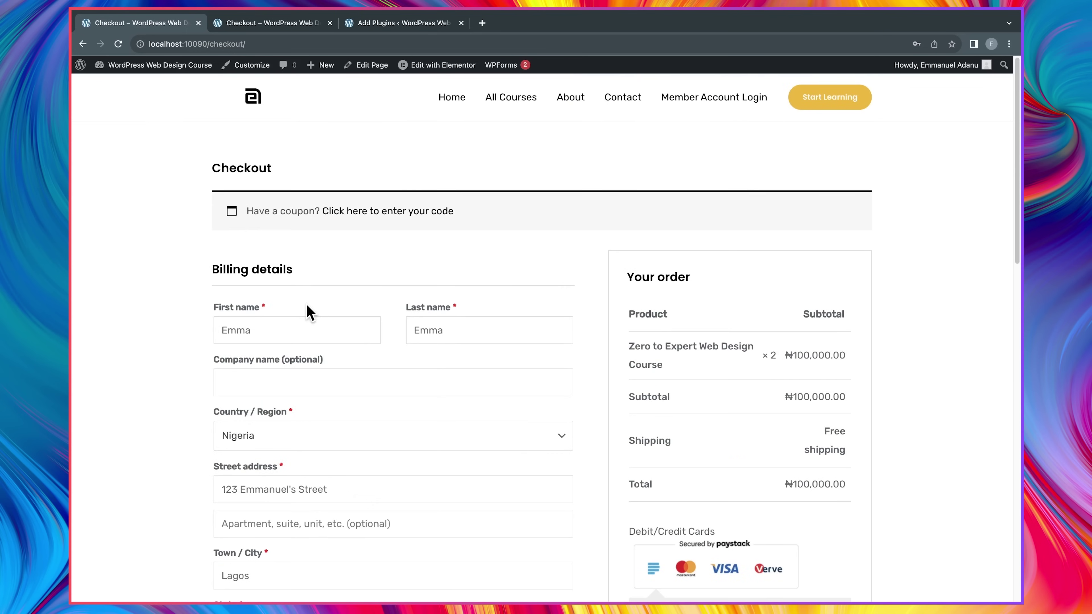
{"action": "scroll", "coordinate": [307, 305], "scroll_direction": "down", "scroll_amount": 3}
{"action": "scroll", "coordinate": [448, 394], "scroll_direction": "down", "scroll_amount": 5}
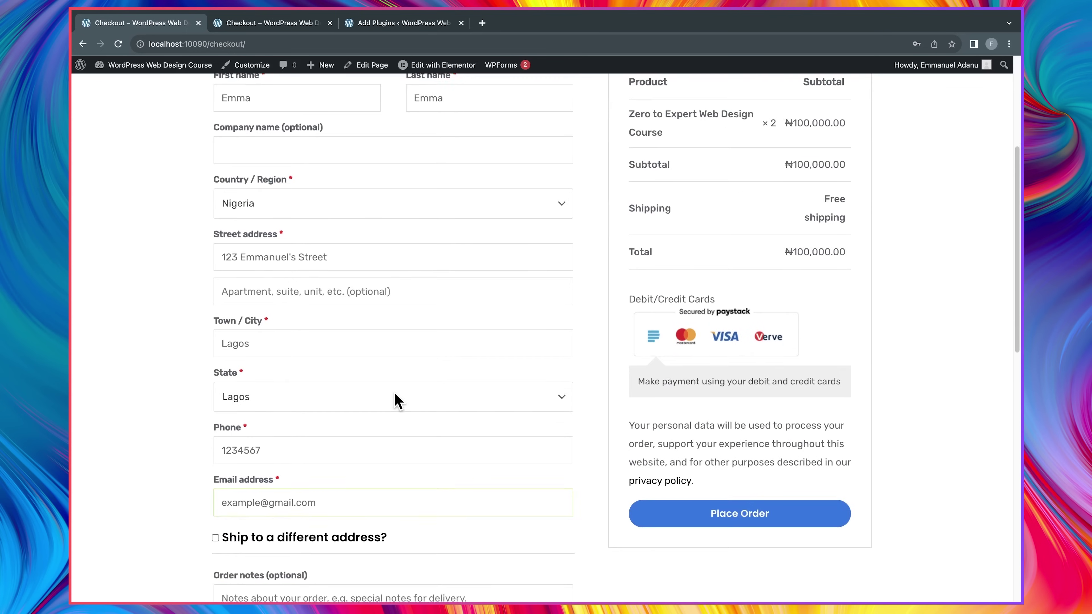
{"action": "scroll", "coordinate": [389, 404], "scroll_direction": "up", "scroll_amount": 8}
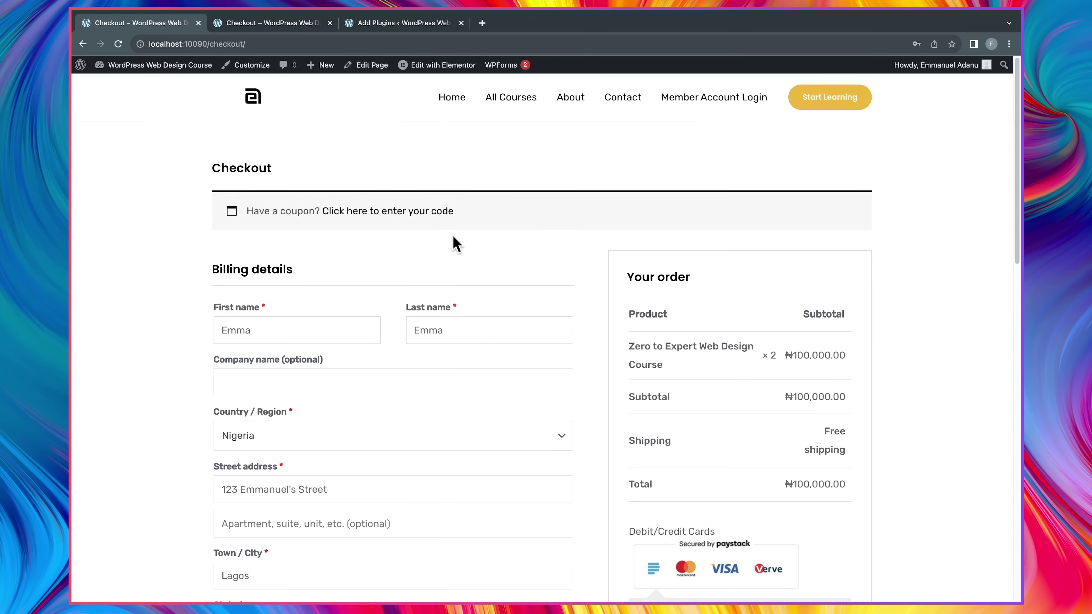
{"action": "scroll", "coordinate": [453, 244], "scroll_direction": "down", "scroll_amount": 2}
{"action": "scroll", "coordinate": [451, 268], "scroll_direction": "up", "scroll_amount": 2}
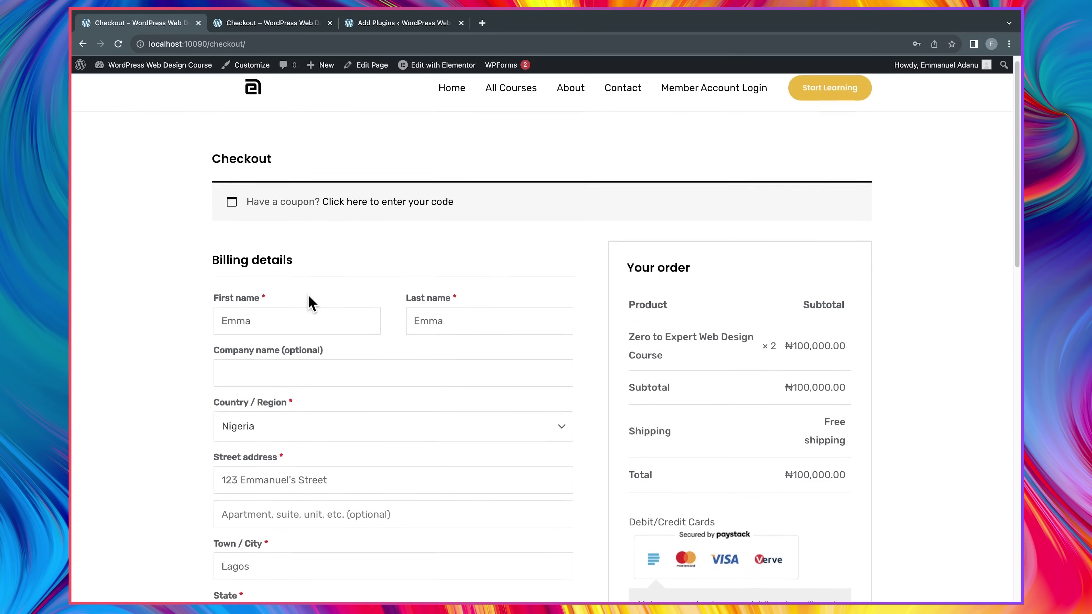
{"action": "scroll", "coordinate": [309, 301], "scroll_direction": "down", "scroll_amount": 3}
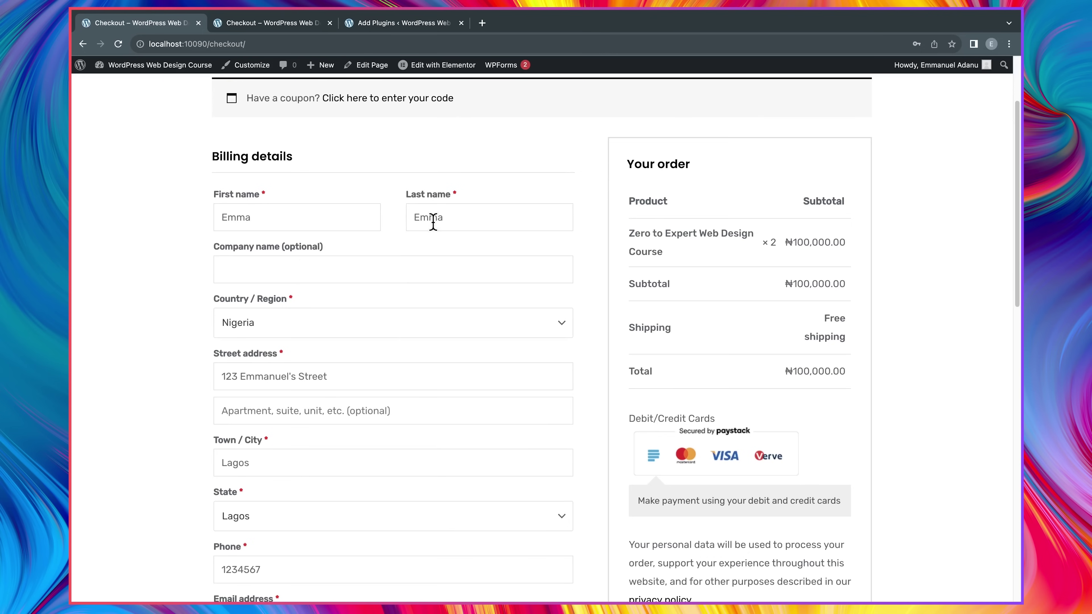
{"action": "scroll", "coordinate": [344, 388], "scroll_direction": "down", "scroll_amount": 2}
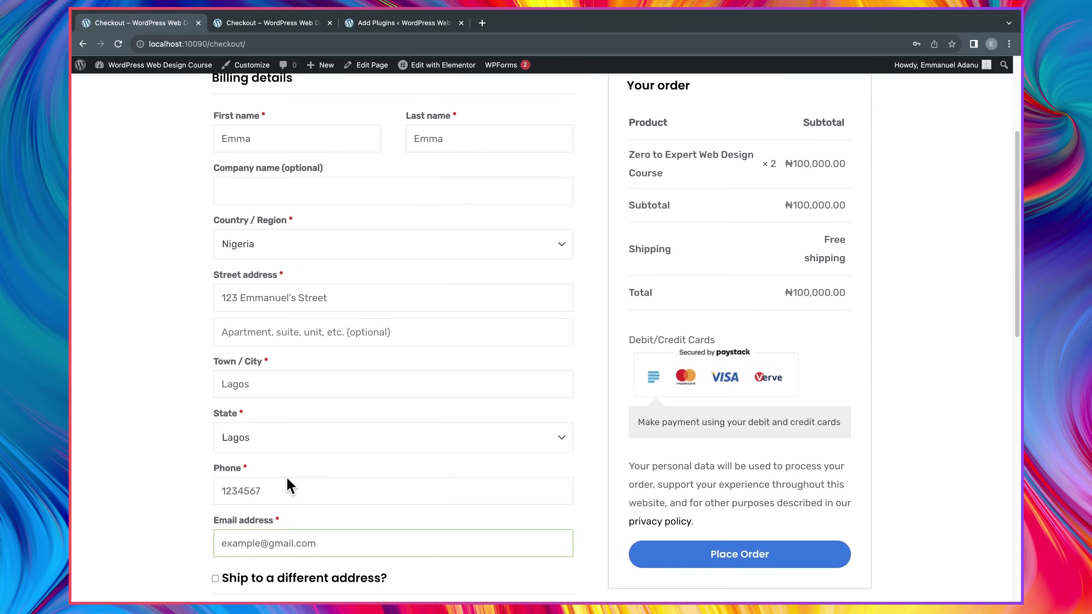
{"action": "scroll", "coordinate": [444, 471], "scroll_direction": "down", "scroll_amount": 5}
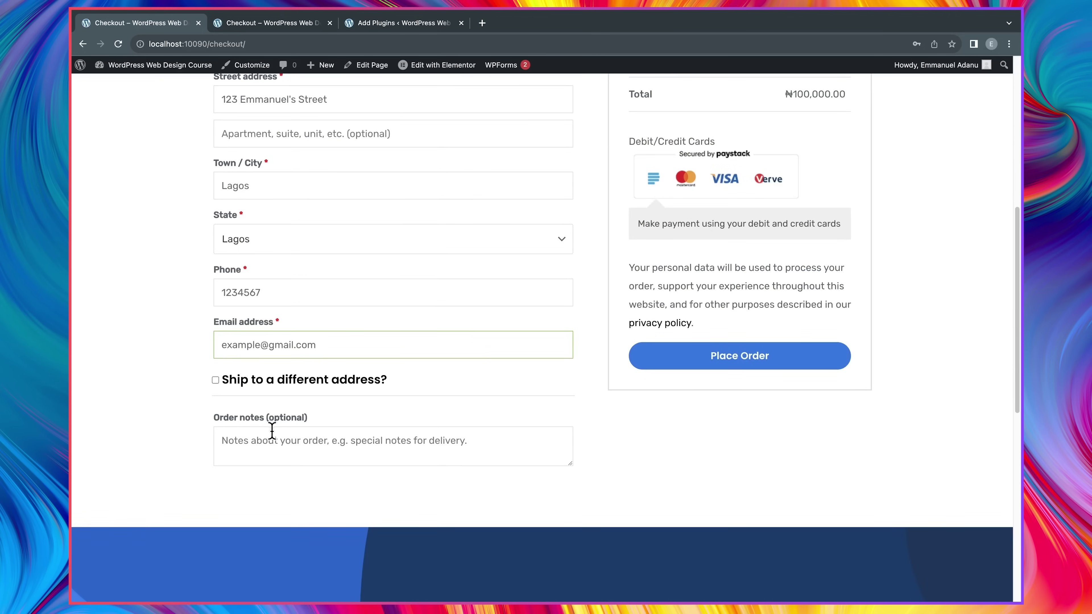
{"action": "scroll", "coordinate": [454, 390], "scroll_direction": "up", "scroll_amount": 5}
{"action": "scroll", "coordinate": [404, 247], "scroll_direction": "up", "scroll_amount": 5}
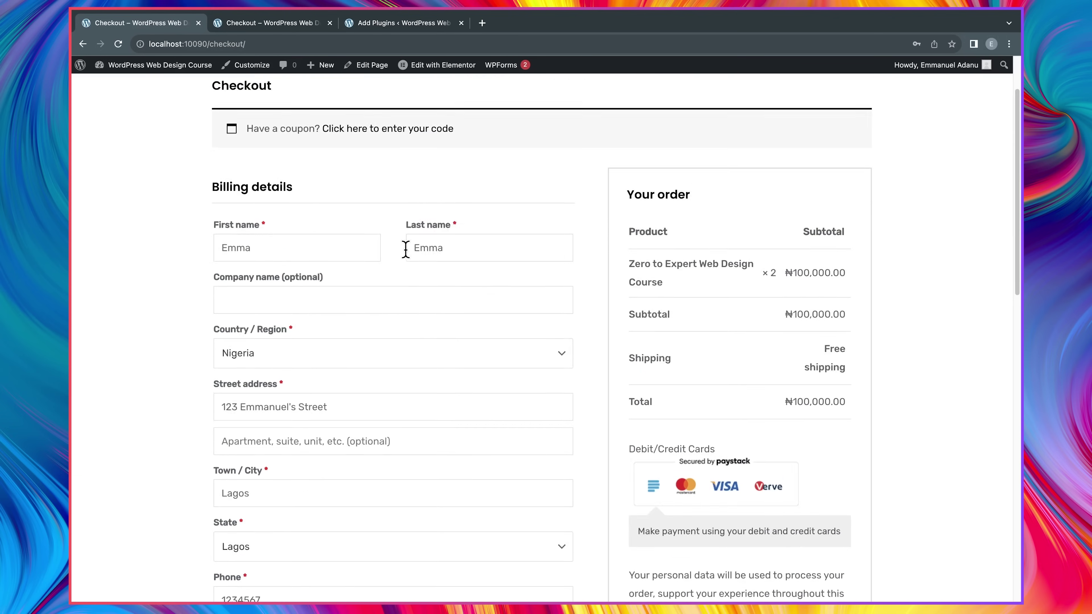
{"action": "scroll", "coordinate": [570, 413], "scroll_direction": "down", "scroll_amount": 1}
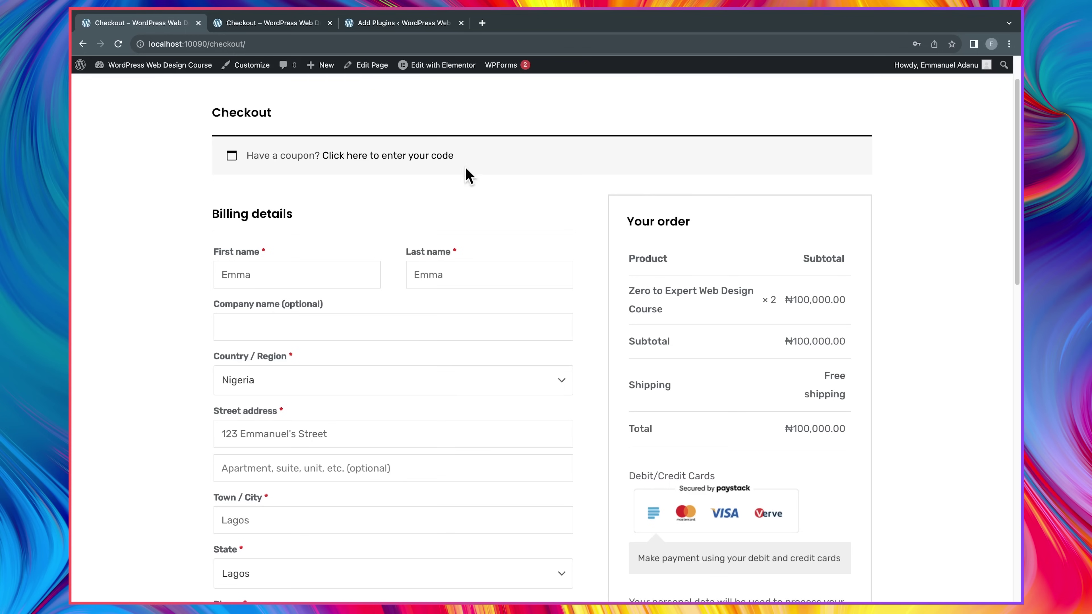
- Switch to the redesigned checkout page on localhost:10154 and examine its customer information, billing fields and order summary
{"action": "left_click", "coordinate": [284, 23]}
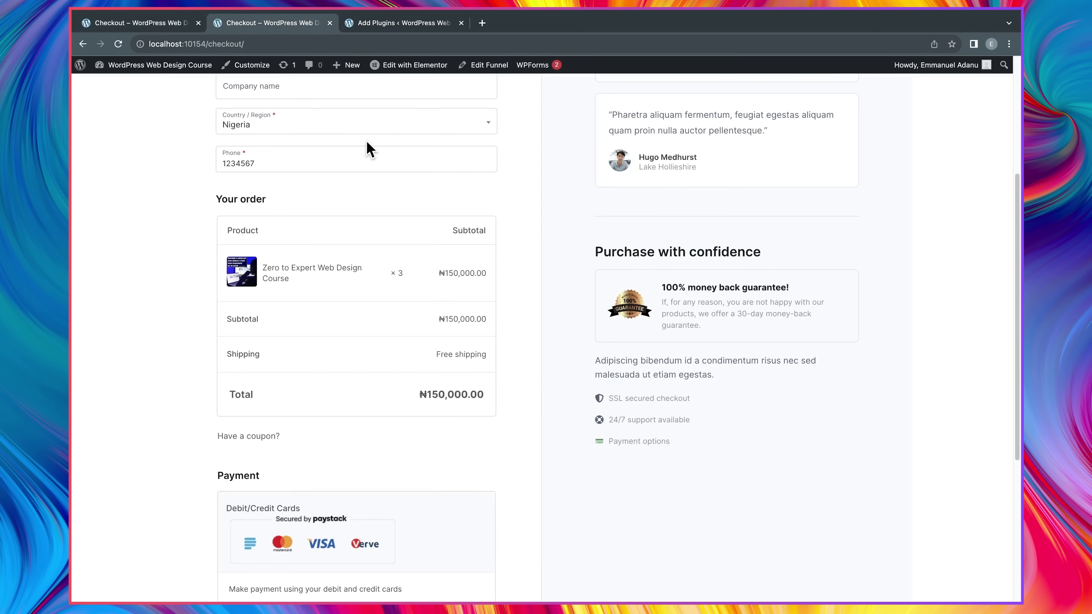
{"action": "scroll", "coordinate": [365, 151], "scroll_direction": "up", "scroll_amount": 5}
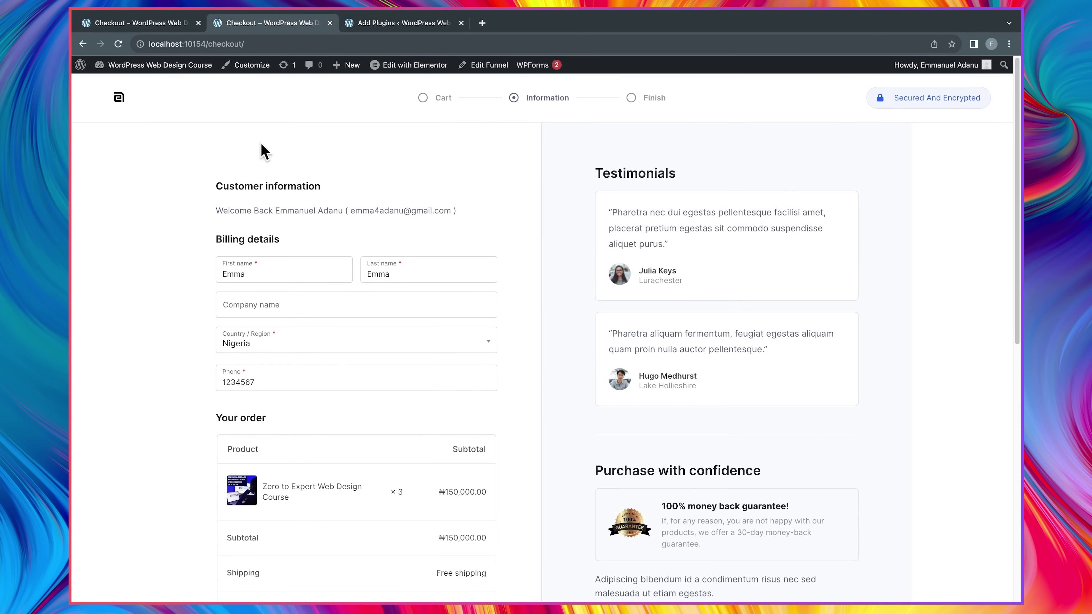
{"action": "scroll", "coordinate": [549, 313], "scroll_direction": "down", "scroll_amount": 1}
{"action": "scroll", "coordinate": [547, 313], "scroll_direction": "up", "scroll_amount": 1}
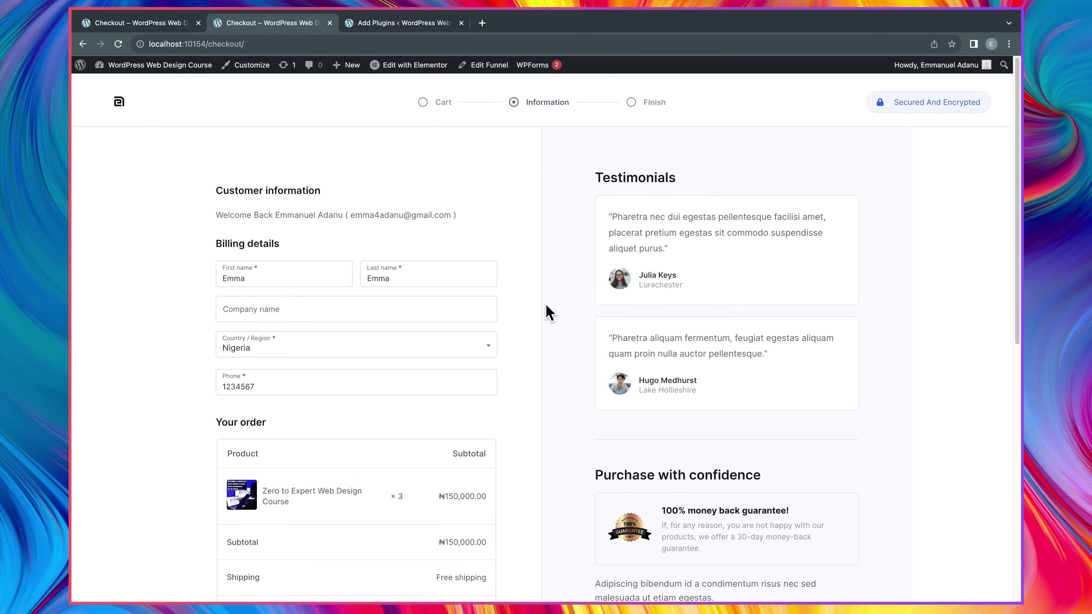
{"action": "scroll", "coordinate": [390, 227], "scroll_direction": "down", "scroll_amount": 1}
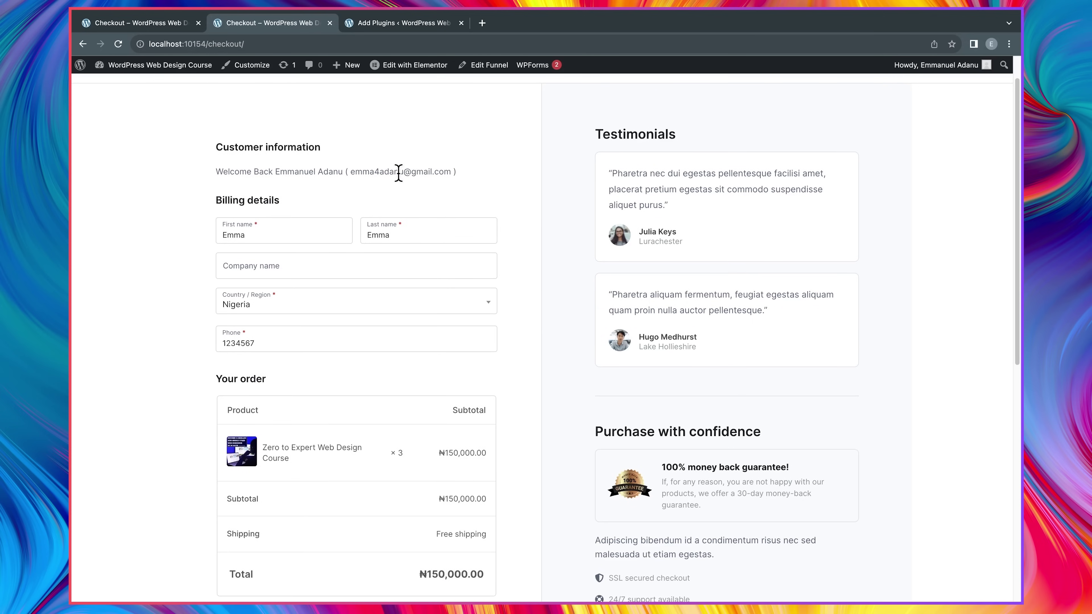
{"action": "scroll", "coordinate": [333, 207], "scroll_direction": "down", "scroll_amount": 1}
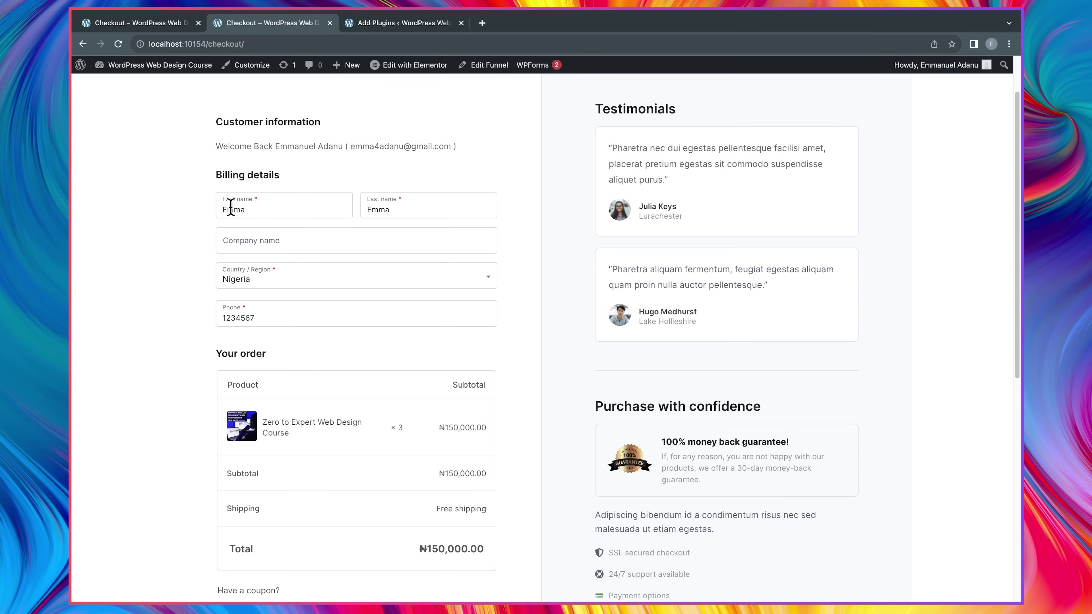
{"action": "scroll", "coordinate": [279, 259], "scroll_direction": "down", "scroll_amount": 1}
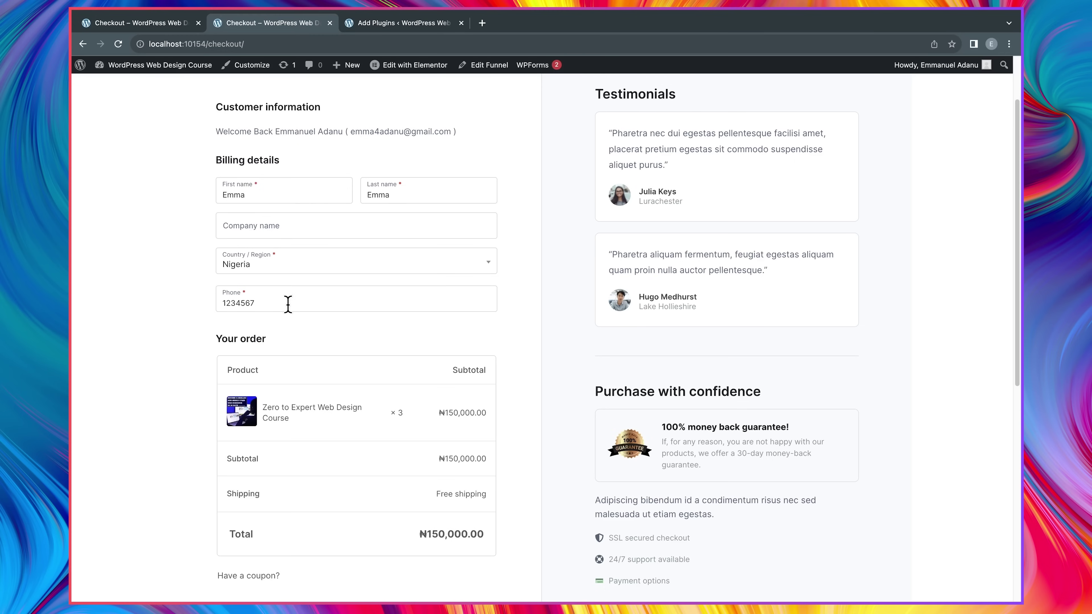
{"action": "scroll", "coordinate": [333, 247], "scroll_direction": "down", "scroll_amount": 5}
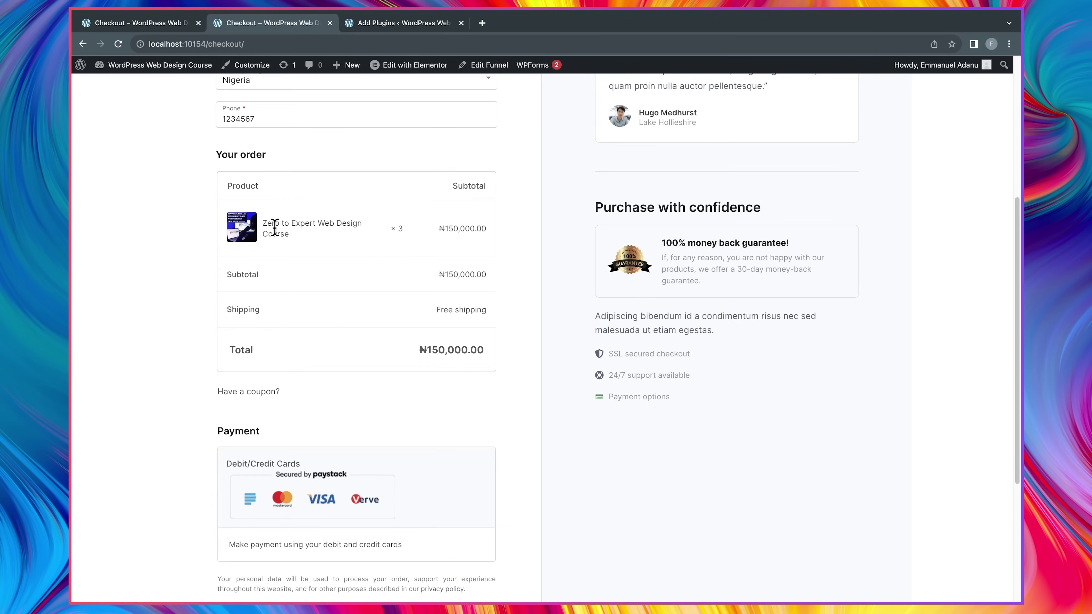
{"action": "scroll", "coordinate": [363, 329], "scroll_direction": "down", "scroll_amount": 1}
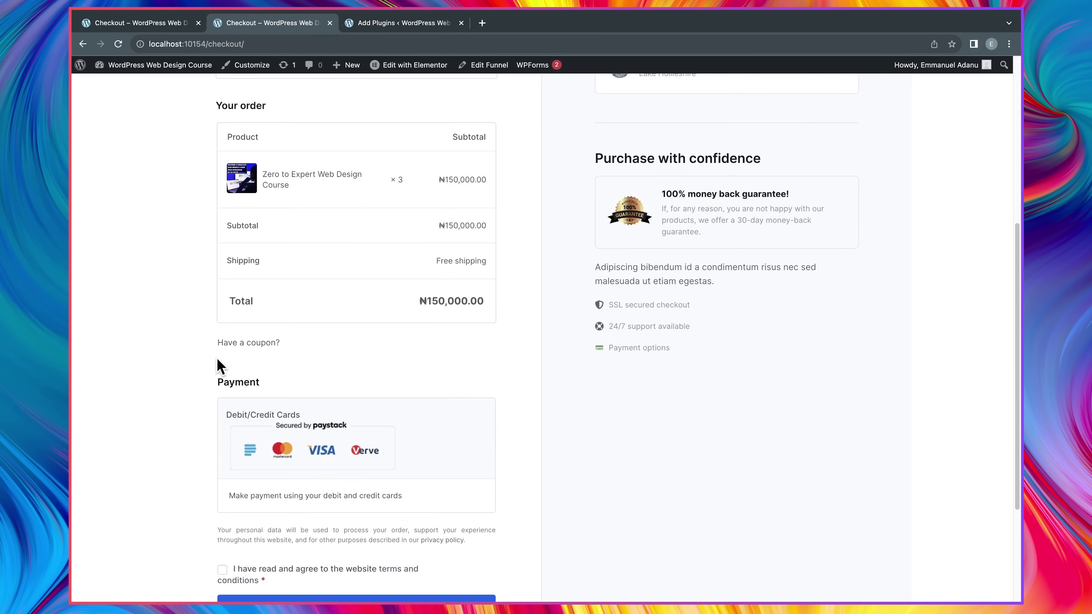
- Expand the coupon code field below the order total and check the payment section and order placement area
{"action": "left_click", "coordinate": [261, 348]}
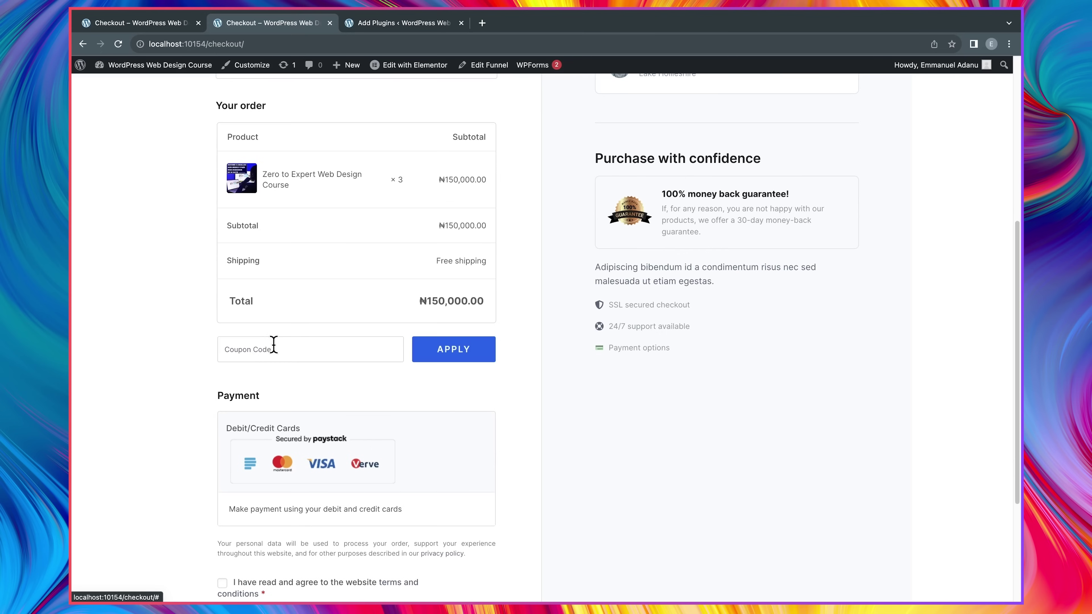
{"action": "scroll", "coordinate": [280, 477], "scroll_direction": "down", "scroll_amount": 2}
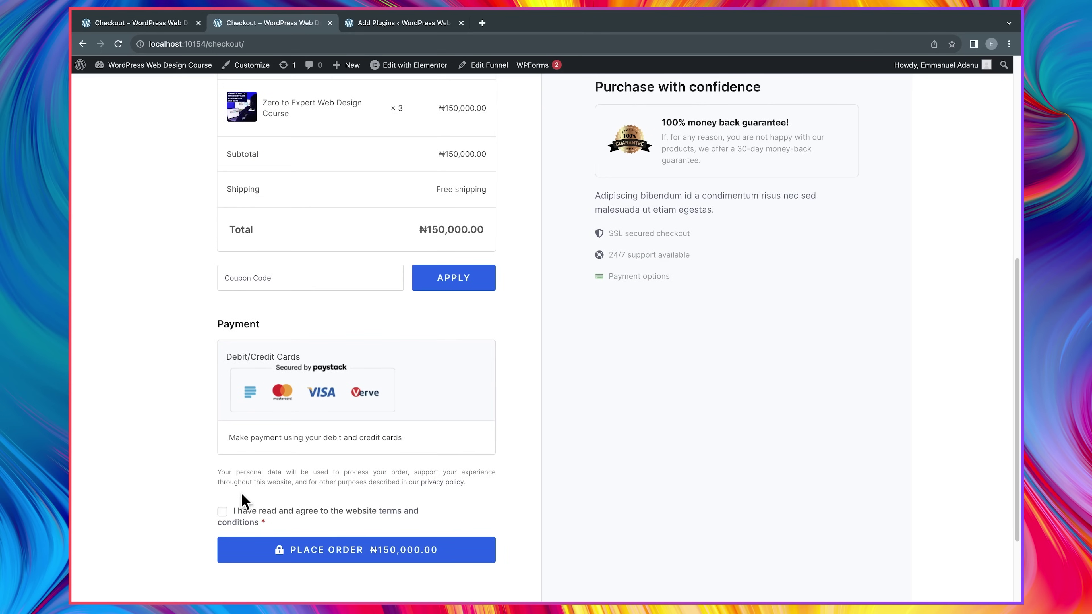
{"action": "scroll", "coordinate": [516, 205], "scroll_direction": "up", "scroll_amount": 10}
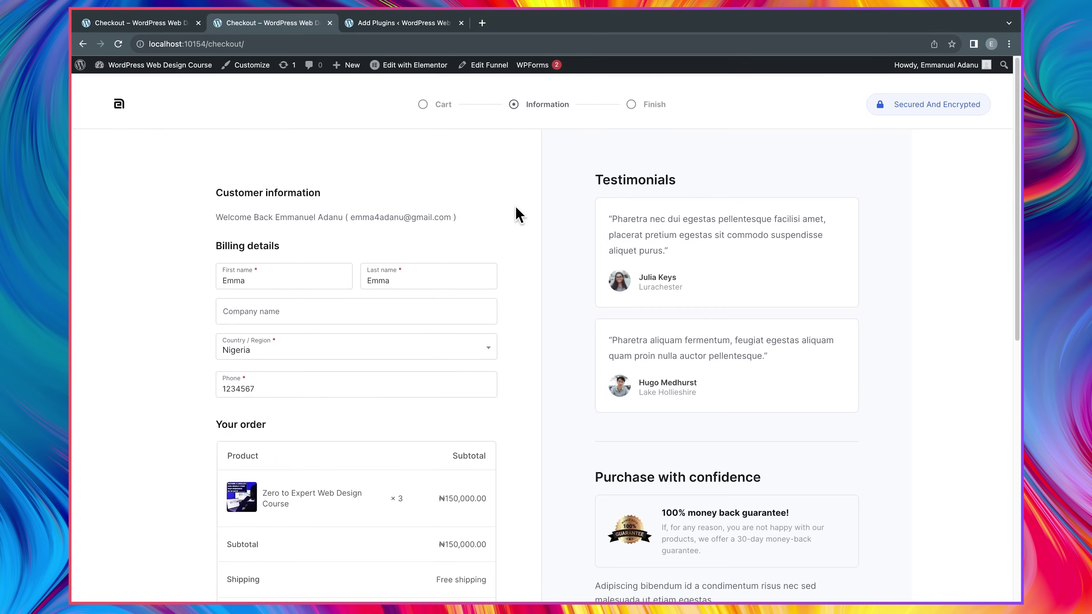
- Review the redesigned checkout page's full layout, including the testimonials and the "Purchase with confidence" section
{"action": "scroll", "coordinate": [551, 336], "scroll_direction": "down", "scroll_amount": 10}
{"action": "scroll", "coordinate": [551, 335], "scroll_direction": "up", "scroll_amount": 5}
{"action": "scroll", "coordinate": [551, 333], "scroll_direction": "up", "scroll_amount": 3}
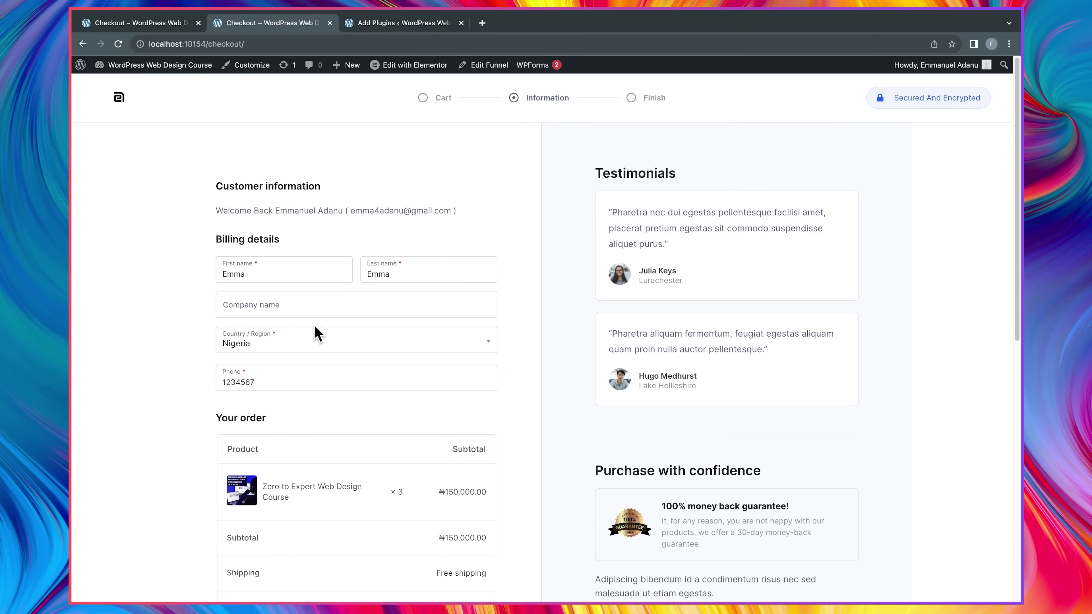
{"action": "scroll", "coordinate": [712, 351], "scroll_direction": "down", "scroll_amount": 5}
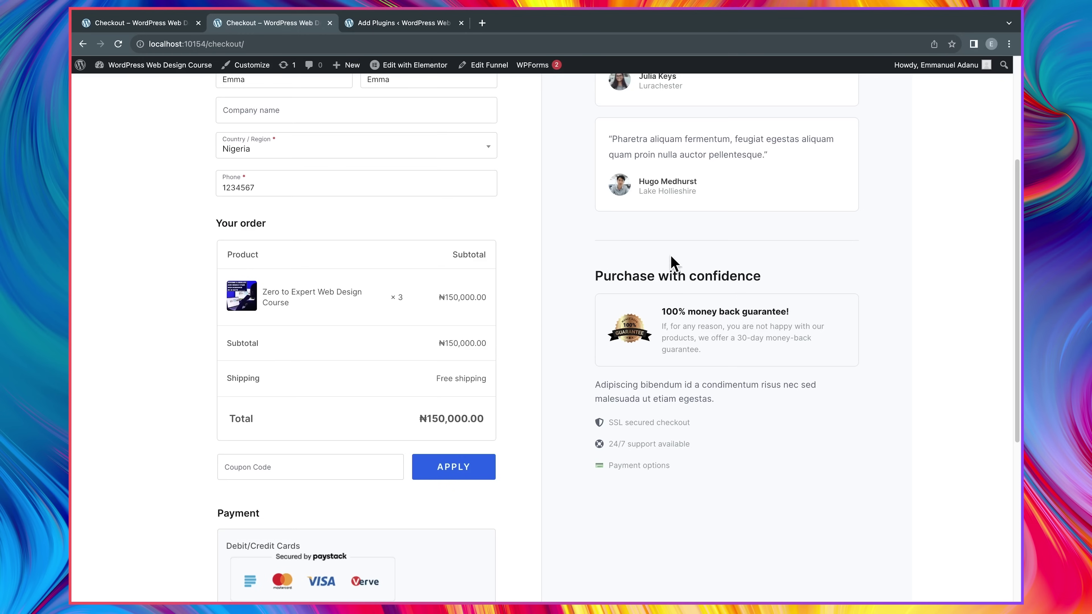
{"action": "scroll", "coordinate": [641, 317], "scroll_direction": "down", "scroll_amount": 1}
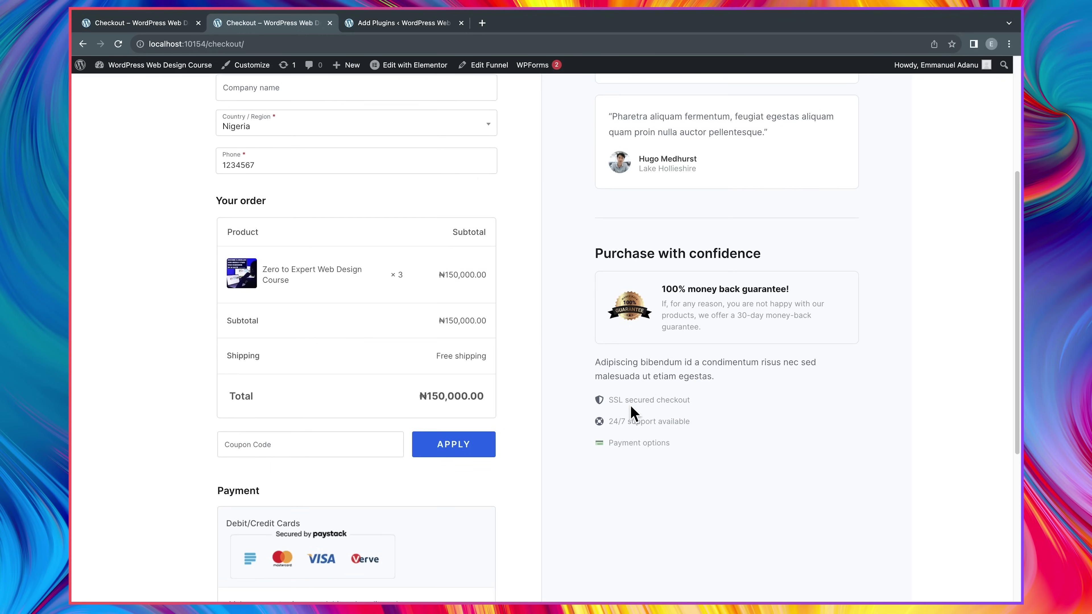
{"action": "scroll", "coordinate": [658, 424], "scroll_direction": "down", "scroll_amount": 1}
{"action": "scroll", "coordinate": [669, 442], "scroll_direction": "up", "scroll_amount": 6}
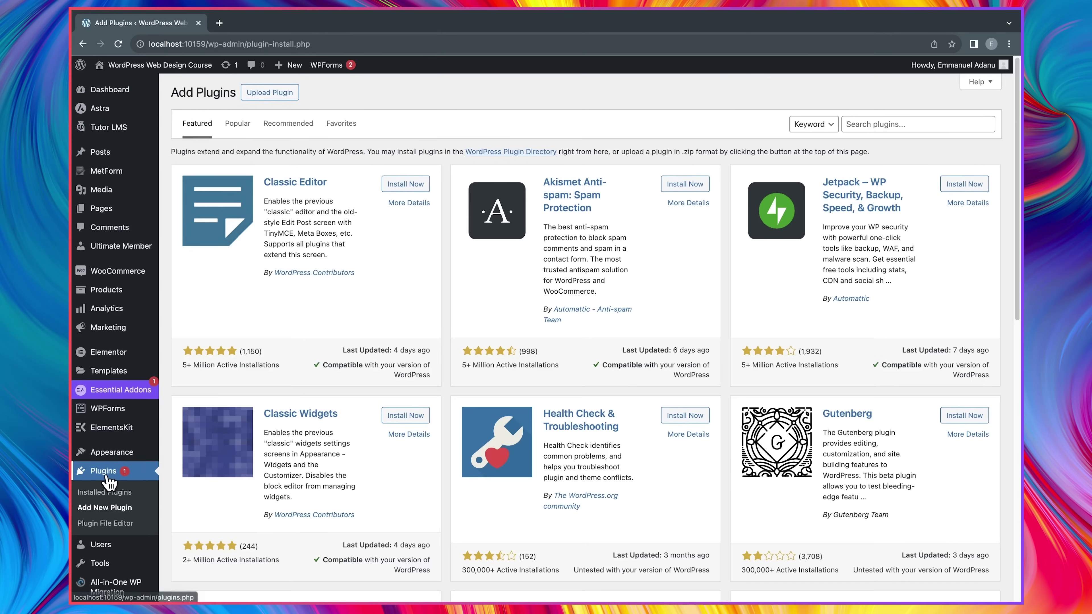
- Search the plugin directory for "Cartflows" and look through the matching plugins
{"action": "left_click", "coordinate": [873, 127]}
{"action": "type", "text": "Cartflows"}
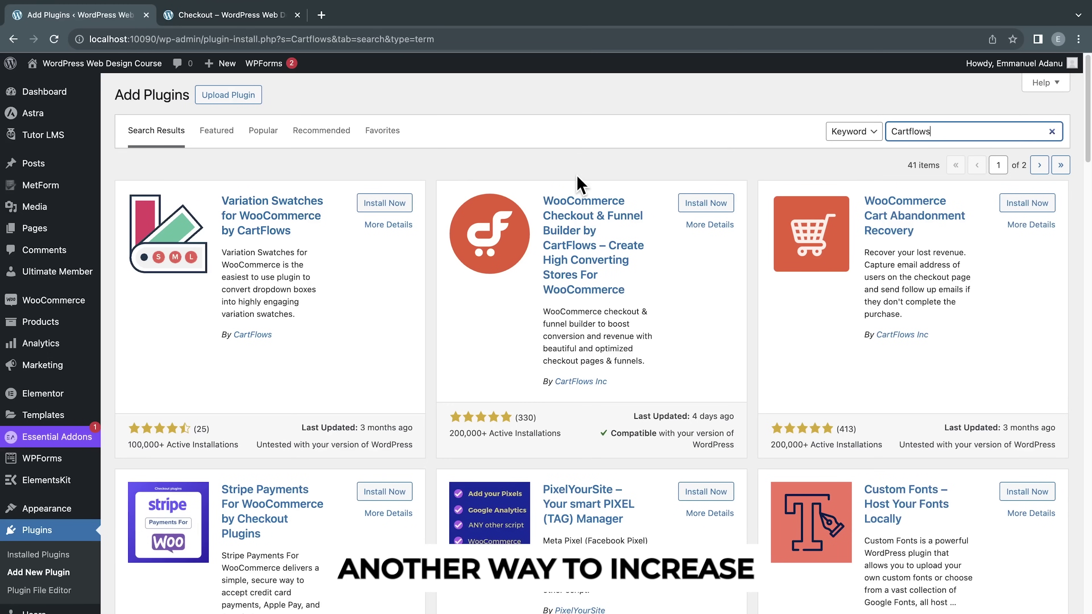
{"action": "scroll", "coordinate": [763, 276], "scroll_direction": "down", "scroll_amount": 1}
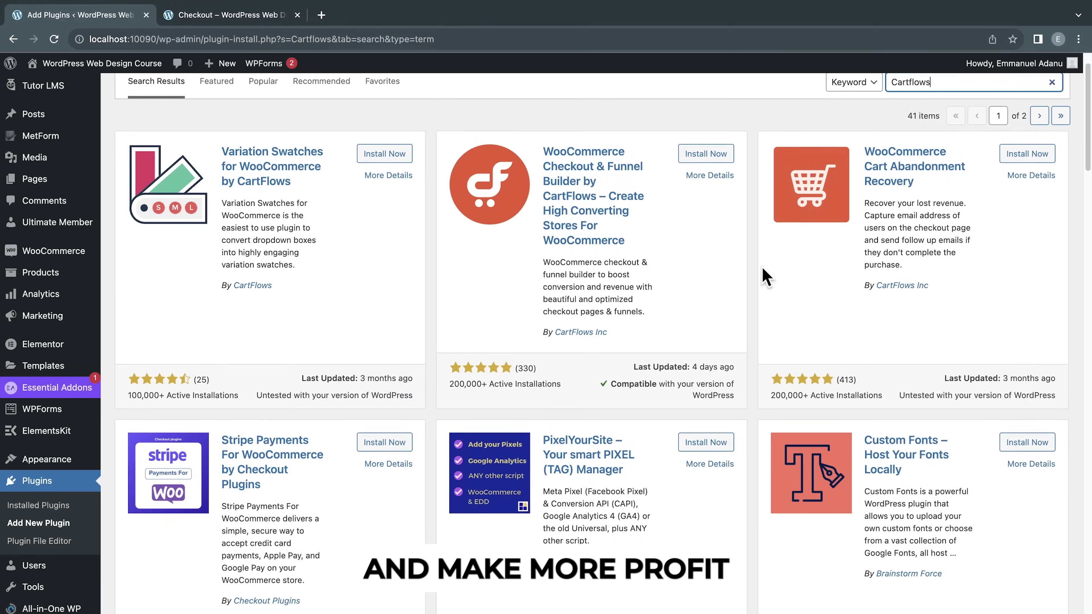
{"action": "scroll", "coordinate": [764, 275], "scroll_direction": "up", "scroll_amount": 1}
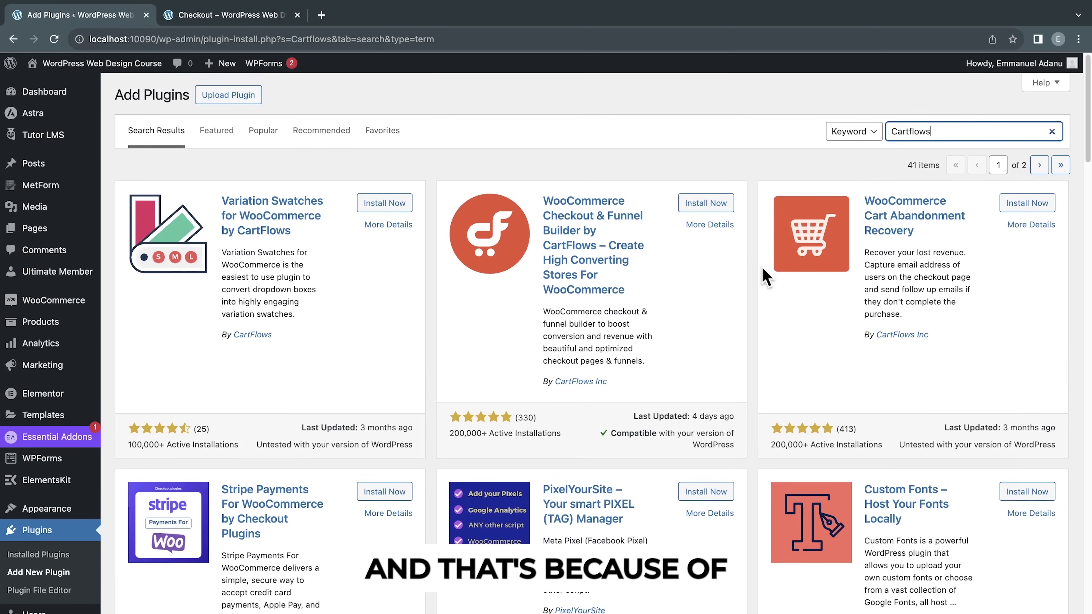
{"action": "scroll", "coordinate": [763, 277], "scroll_direction": "down", "scroll_amount": 4}
{"action": "scroll", "coordinate": [763, 277], "scroll_direction": "up", "scroll_amount": 4}
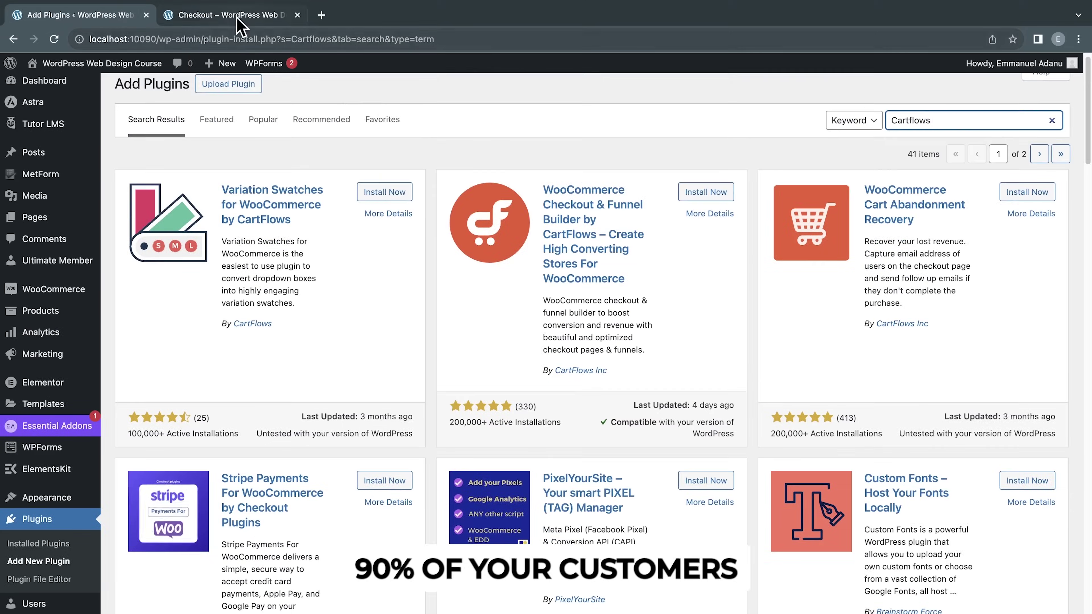
- Switch to the site's open checkout page and look over its billing form and order summary
{"action": "left_click", "coordinate": [236, 16]}
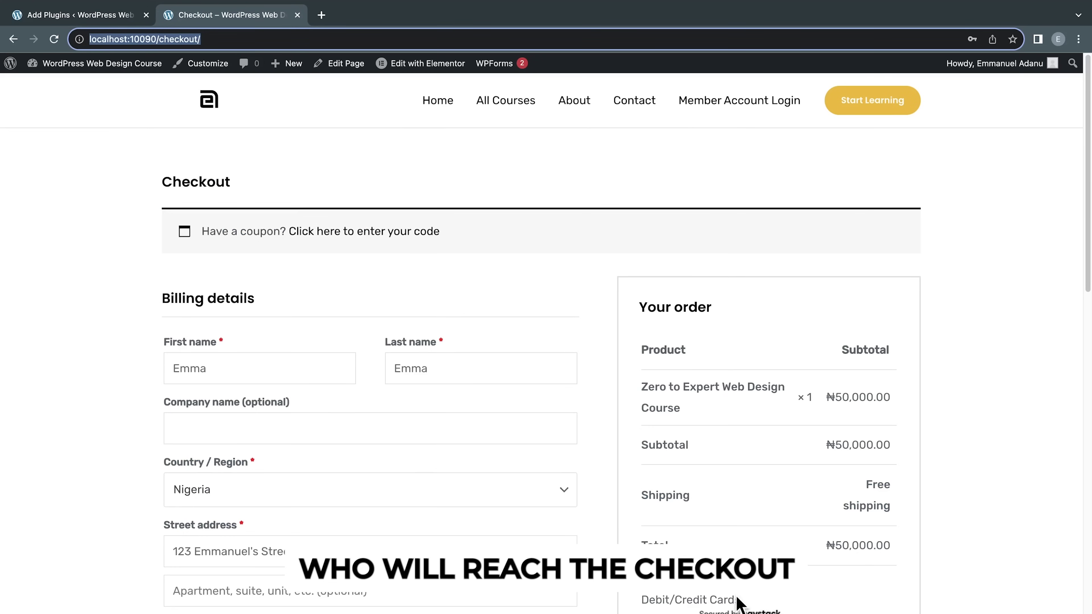
{"action": "scroll", "coordinate": [727, 603], "scroll_direction": "down", "scroll_amount": 5}
{"action": "scroll", "coordinate": [724, 602], "scroll_direction": "up", "scroll_amount": 3}
{"action": "scroll", "coordinate": [724, 602], "scroll_direction": "up", "scroll_amount": 2}
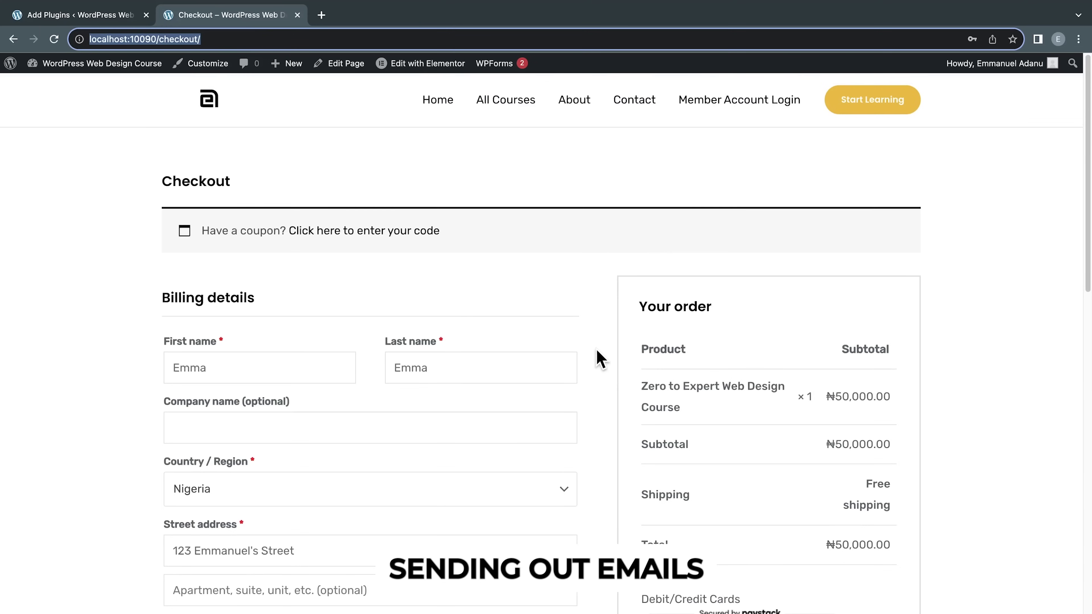
{"action": "scroll", "coordinate": [599, 359], "scroll_direction": "down", "scroll_amount": 2}
{"action": "scroll", "coordinate": [599, 359], "scroll_direction": "up", "scroll_amount": 2}
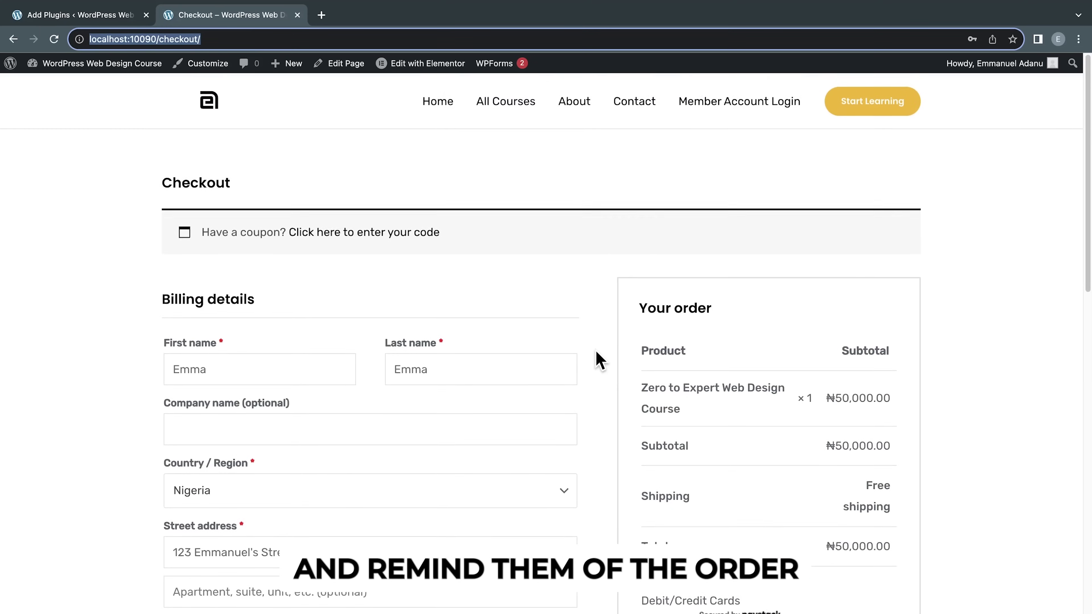
{"action": "scroll", "coordinate": [599, 360], "scroll_direction": "down", "scroll_amount": 1}
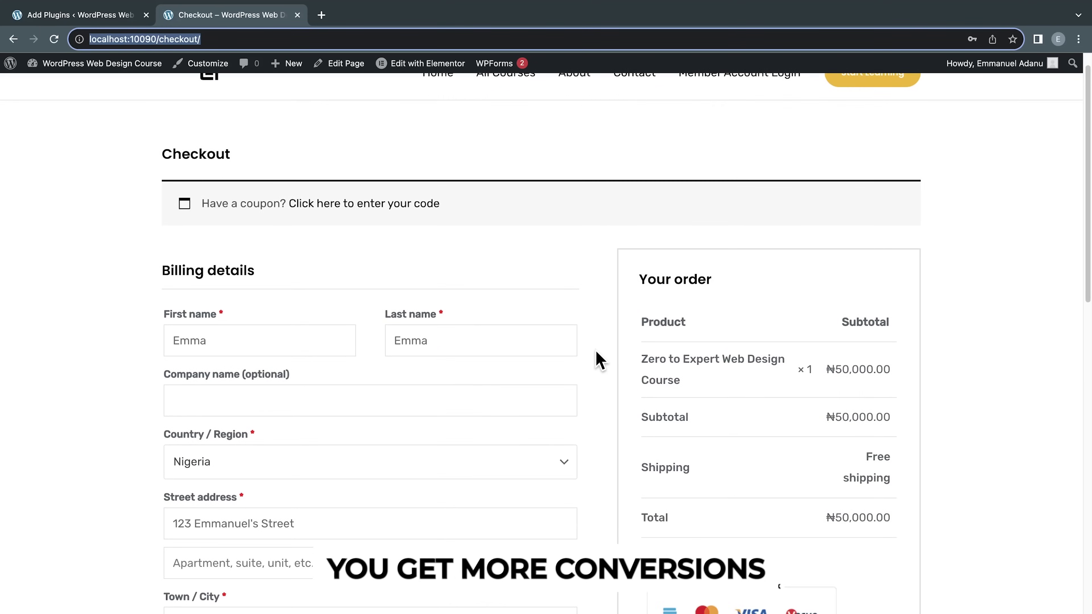
{"action": "scroll", "coordinate": [599, 359], "scroll_direction": "up", "scroll_amount": 1}
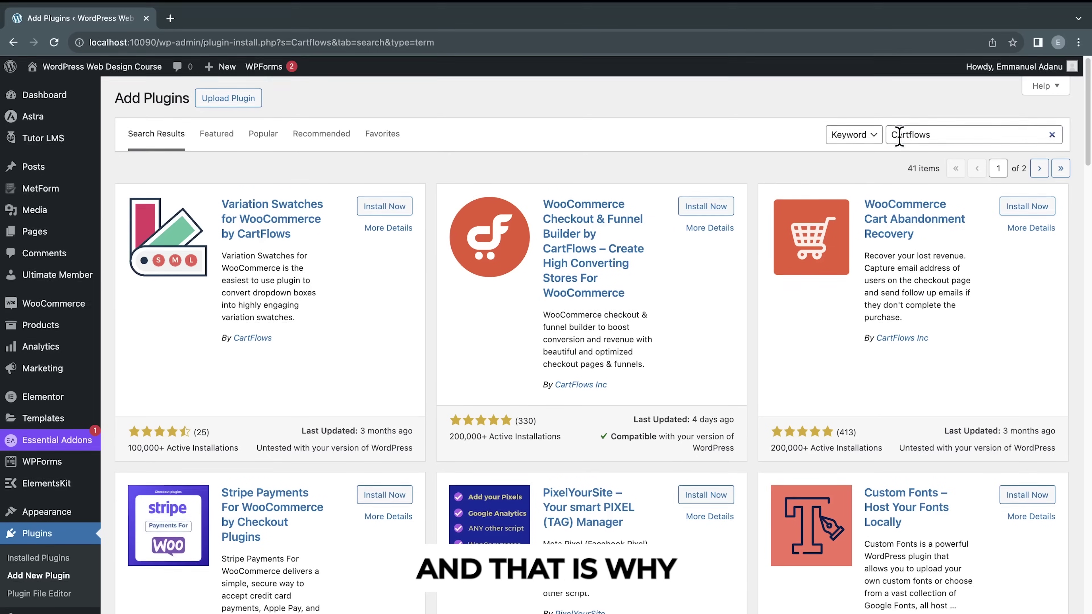
- Search the plugin directory for "Omnisend" and install the Email Marketing for WooCommerce by Omnisend plugin
{"action": "double_click", "coordinate": [899, 135]}
{"action": "type", "text": "Omnisend"}
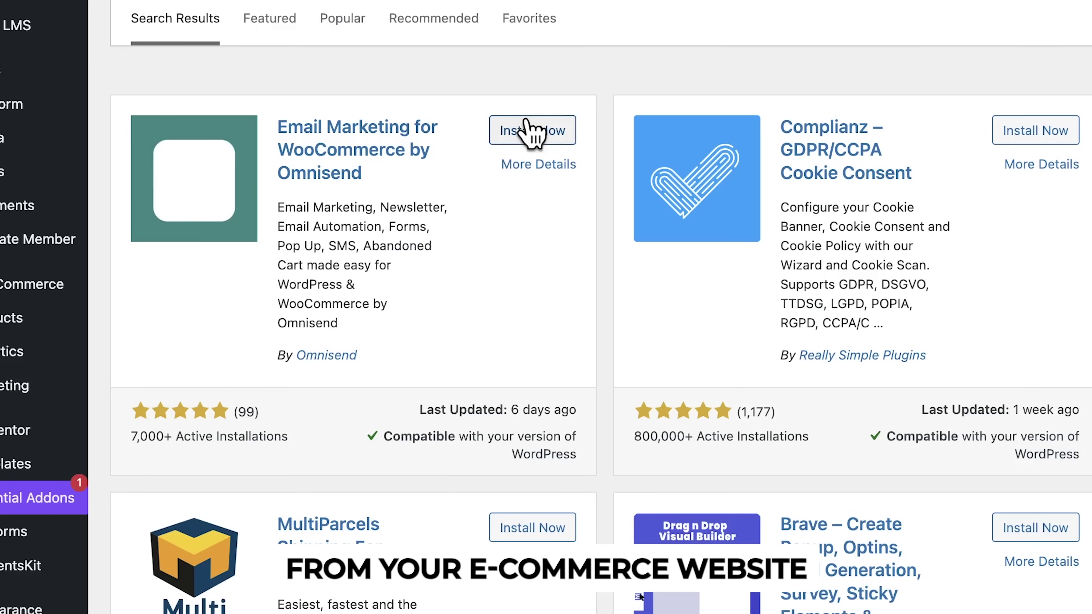
{"action": "left_click", "coordinate": [530, 130]}
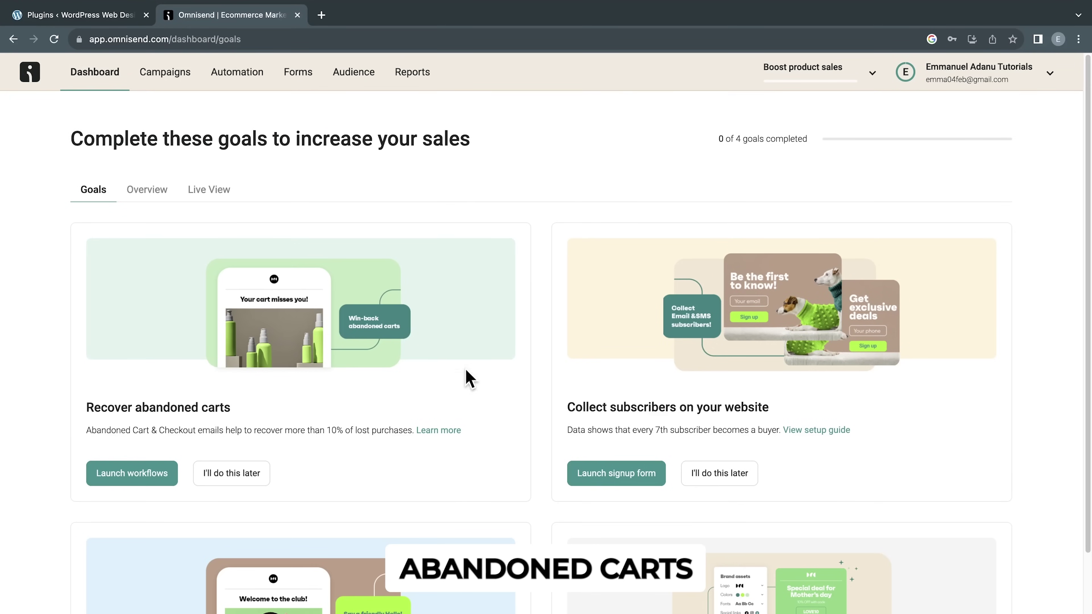
- Add a phone number field and a legal consent checkbox between the email field and the button of the welcome discount form
{"action": "scroll", "coordinate": [465, 378], "scroll_direction": "down", "scroll_amount": 3}
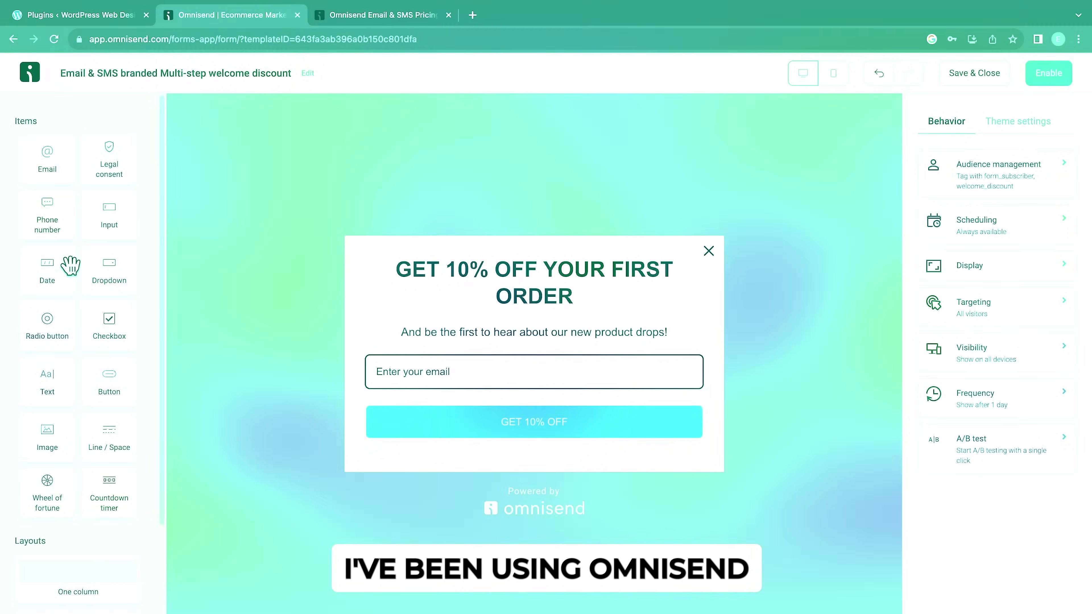
{"action": "left_click_drag", "start_coordinate": [48, 215], "coordinate": [429, 387]}
{"action": "left_click_drag", "start_coordinate": [110, 159], "coordinate": [517, 485]}
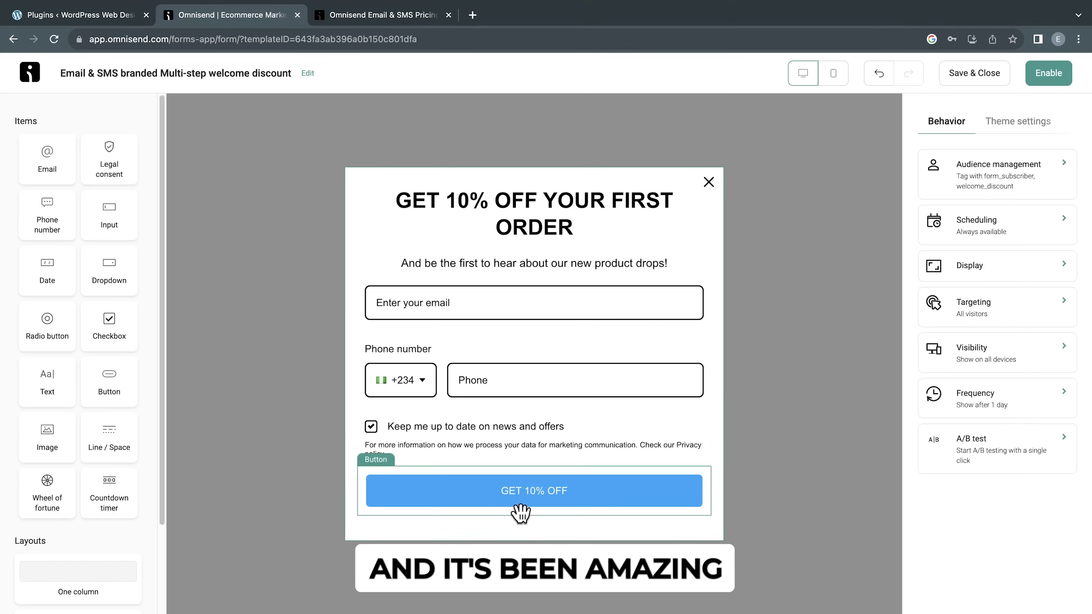
- Set the form button's text to "ORDER NOW" and its style to Tertiary button
{"action": "left_click", "coordinate": [559, 490]}
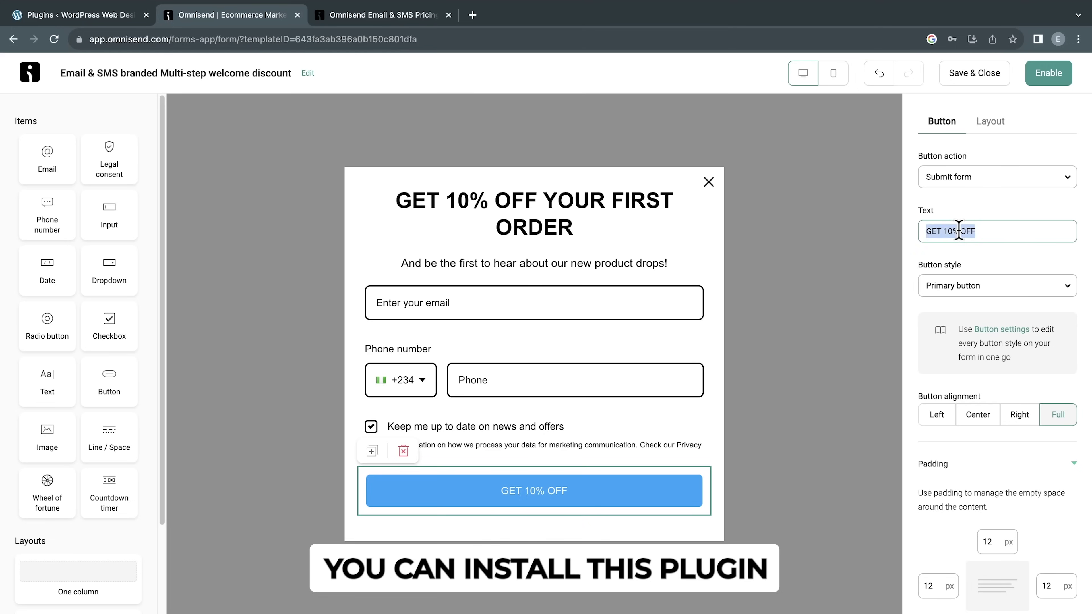
{"action": "left_click", "coordinate": [985, 370]}
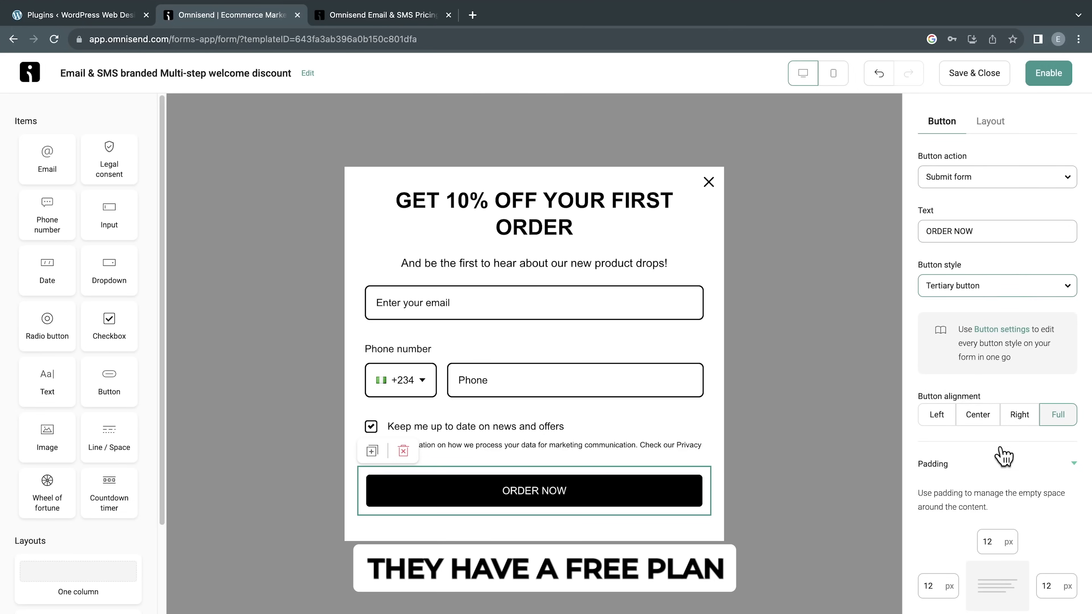
- Preview the form in its mobile layout and reduce the font sizes of the new product drops text and the discount heading
{"action": "left_click", "coordinate": [833, 74]}
{"action": "left_click", "coordinate": [574, 294]}
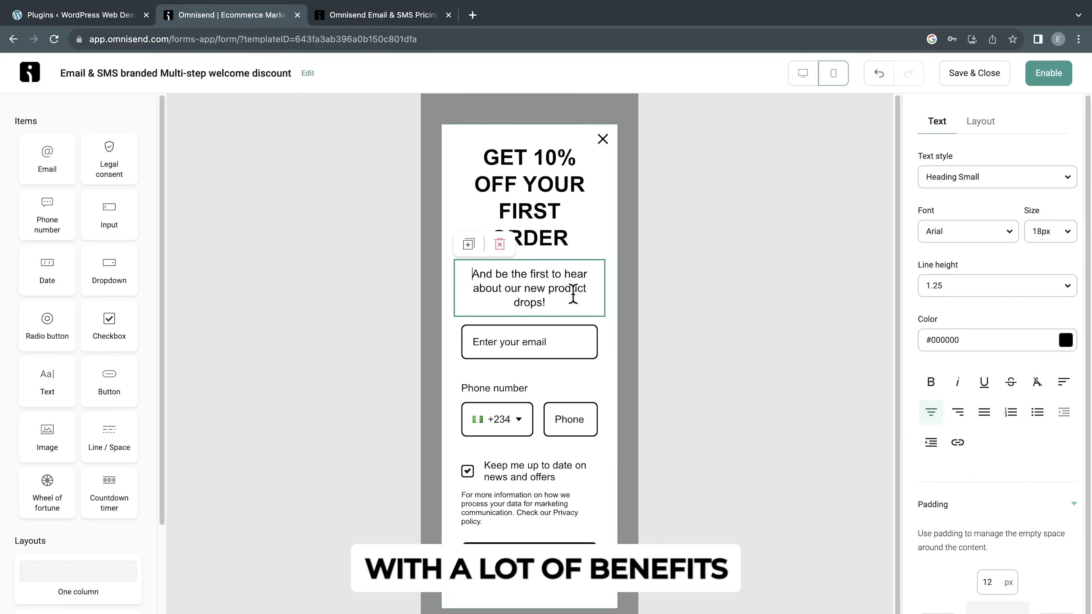
{"action": "left_click", "coordinate": [1066, 239]}
{"action": "left_click", "coordinate": [987, 356]}
{"action": "left_click", "coordinate": [576, 204]}
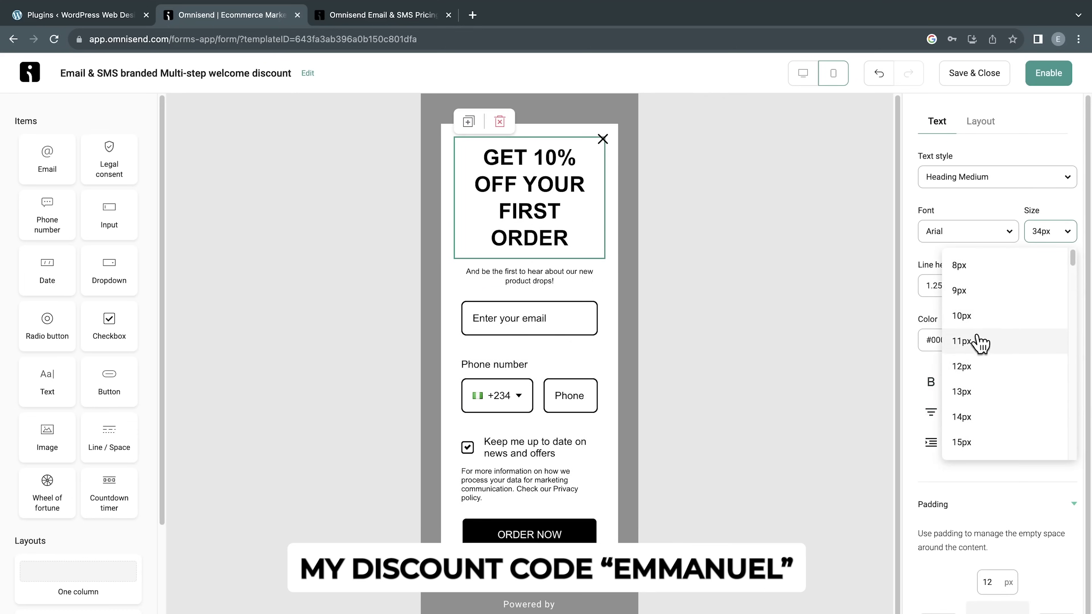
{"action": "left_click", "coordinate": [962, 341]}
- Turn off the phone number field's label and return the form preview to the desktop layout
{"action": "left_click", "coordinate": [533, 327]}
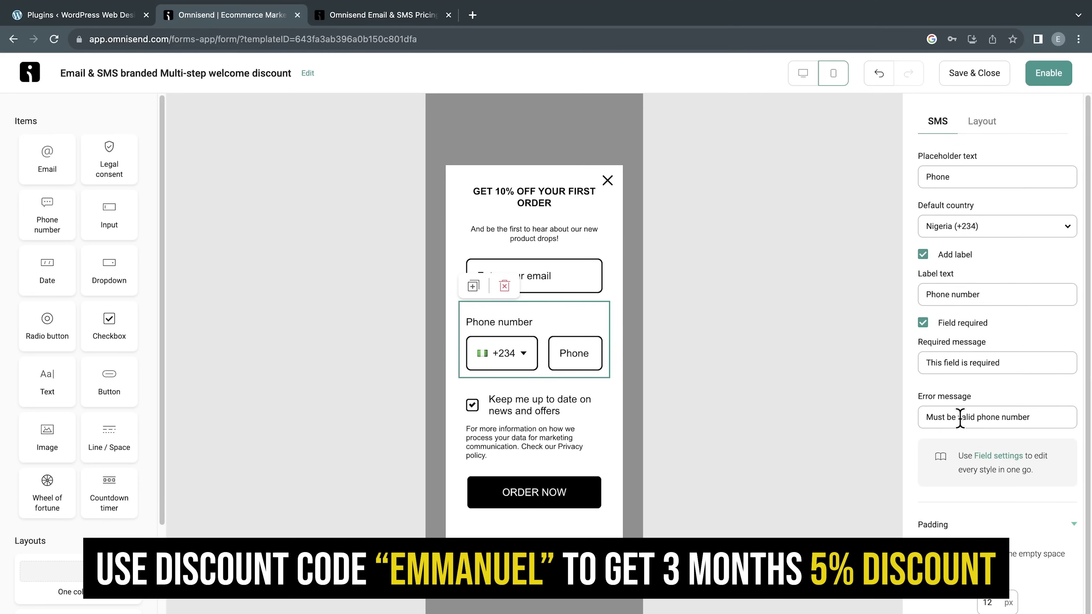
{"action": "left_click", "coordinate": [923, 255]}
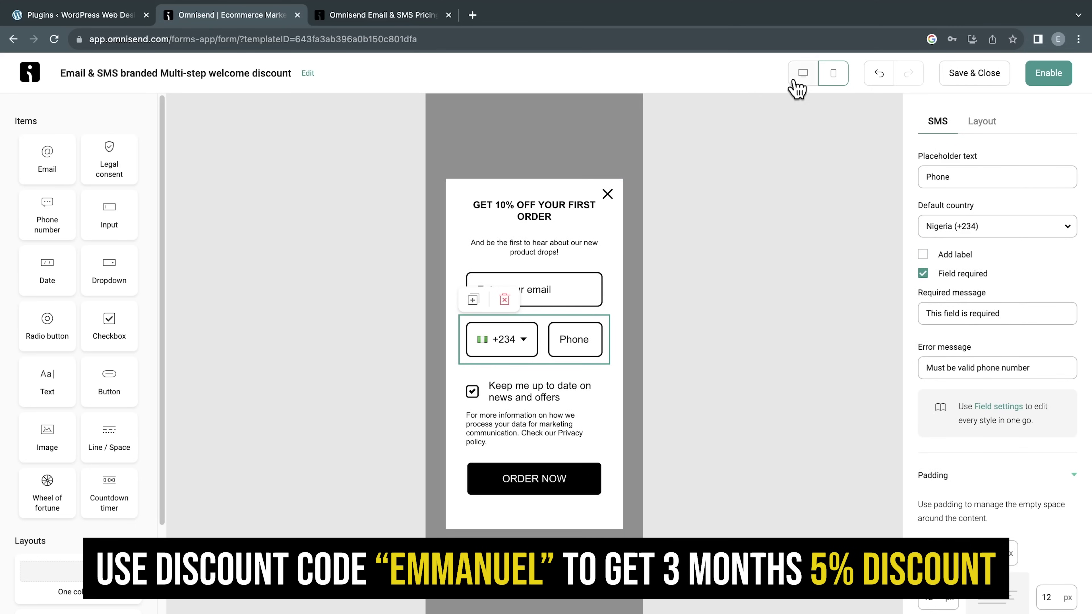
{"action": "left_click", "coordinate": [797, 88]}
{"action": "left_click", "coordinate": [629, 483]}
{"action": "left_click", "coordinate": [574, 236]}
{"action": "left_click", "coordinate": [962, 436]}
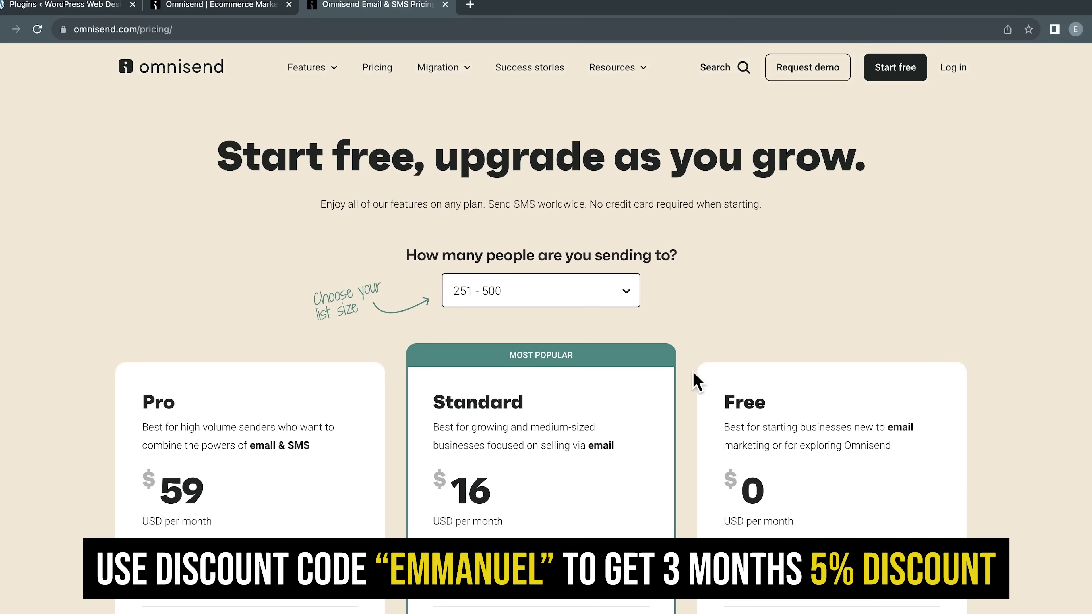
- Compare the prices and contact, email and SMS limits of the Pro, Standard and Free plans on Omnisend's pricing page
{"action": "scroll", "coordinate": [696, 381], "scroll_direction": "down", "scroll_amount": 3}
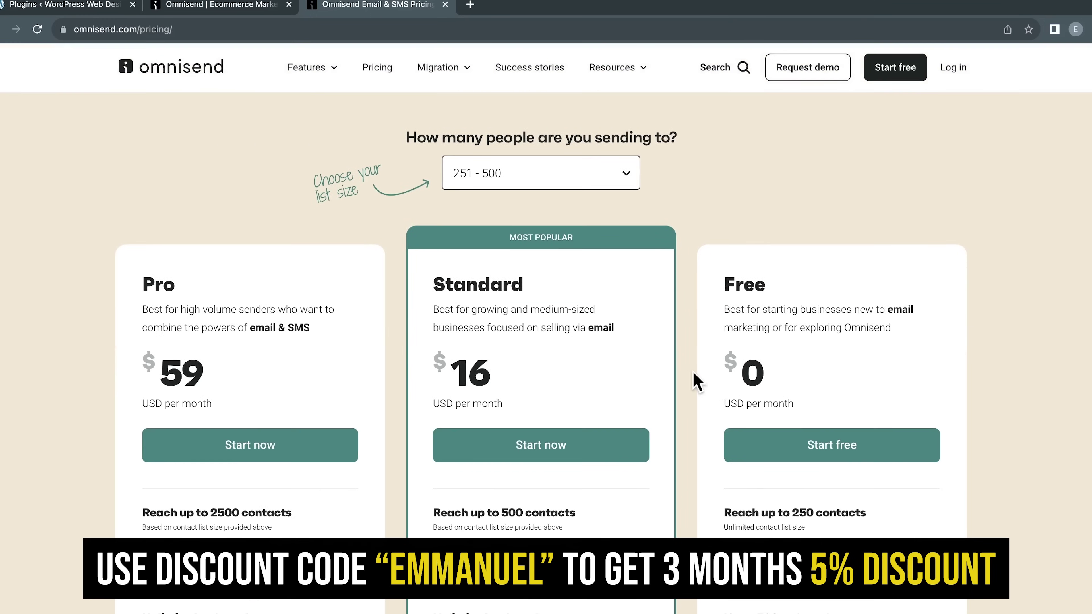
{"action": "scroll", "coordinate": [832, 365], "scroll_direction": "down", "scroll_amount": 2}
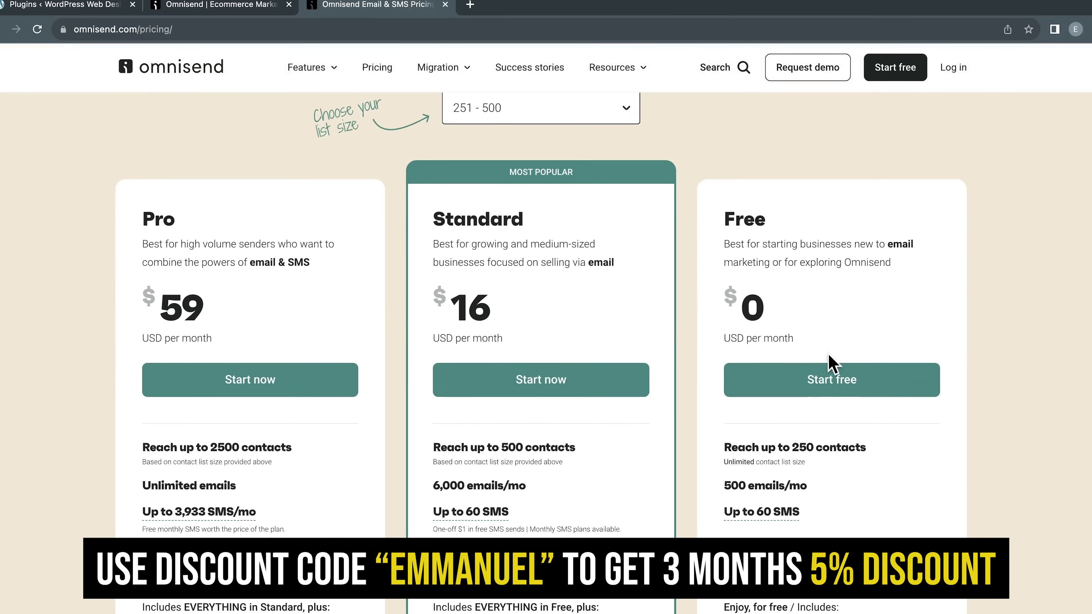
{"action": "scroll", "coordinate": [834, 378], "scroll_direction": "down", "scroll_amount": 2}
{"action": "scroll", "coordinate": [481, 537], "scroll_direction": "down", "scroll_amount": 2}
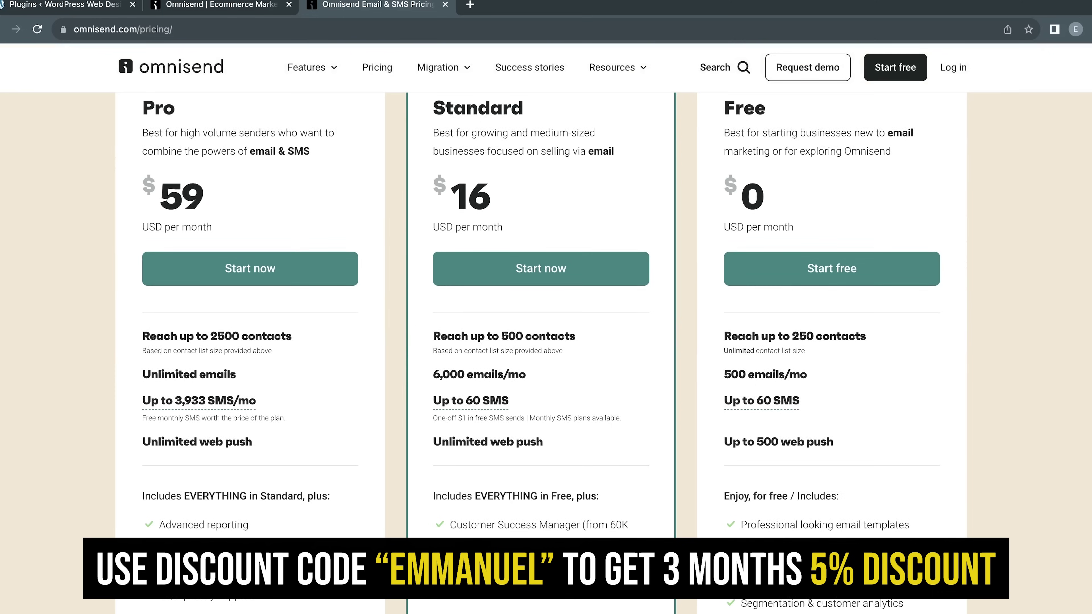
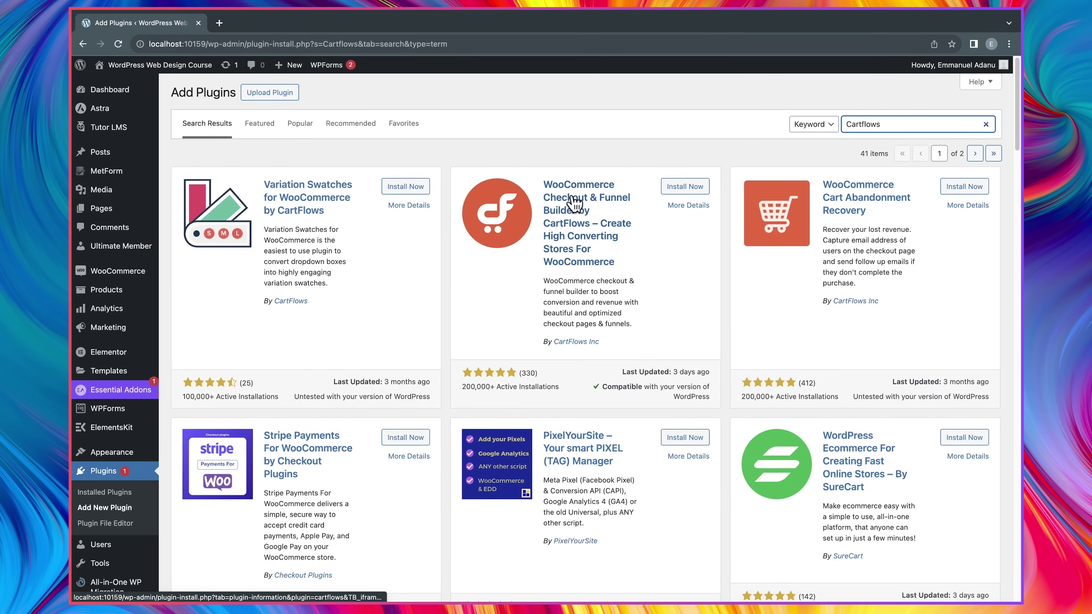
- Install and activate the WooCommerce Checkout & Funnel Builder by CartFlows plugin and start its setup wizard
{"action": "left_click", "coordinate": [679, 190]}
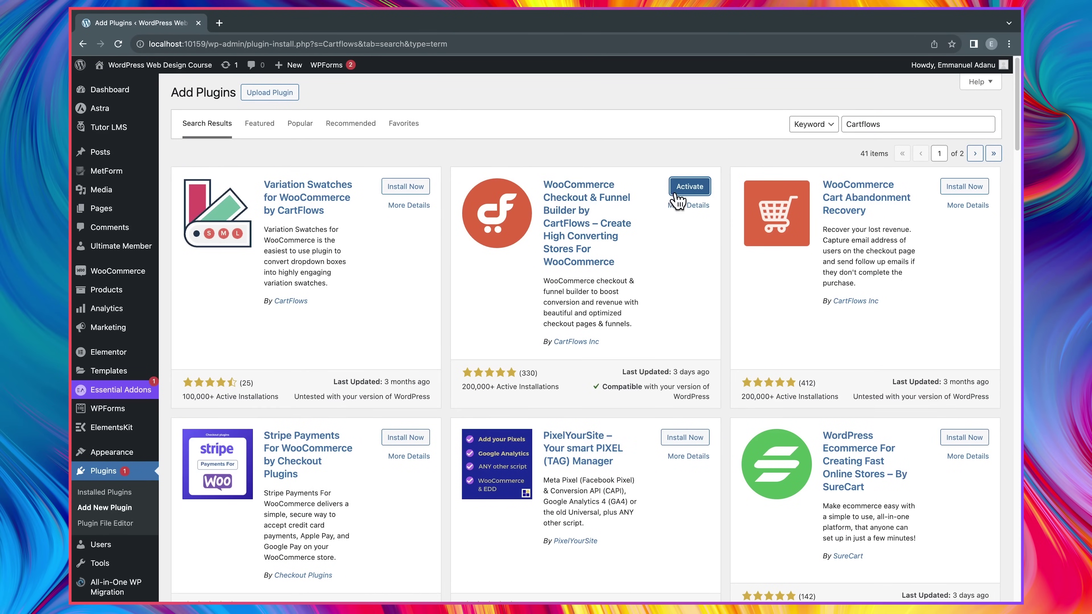
{"action": "left_click", "coordinate": [687, 194]}
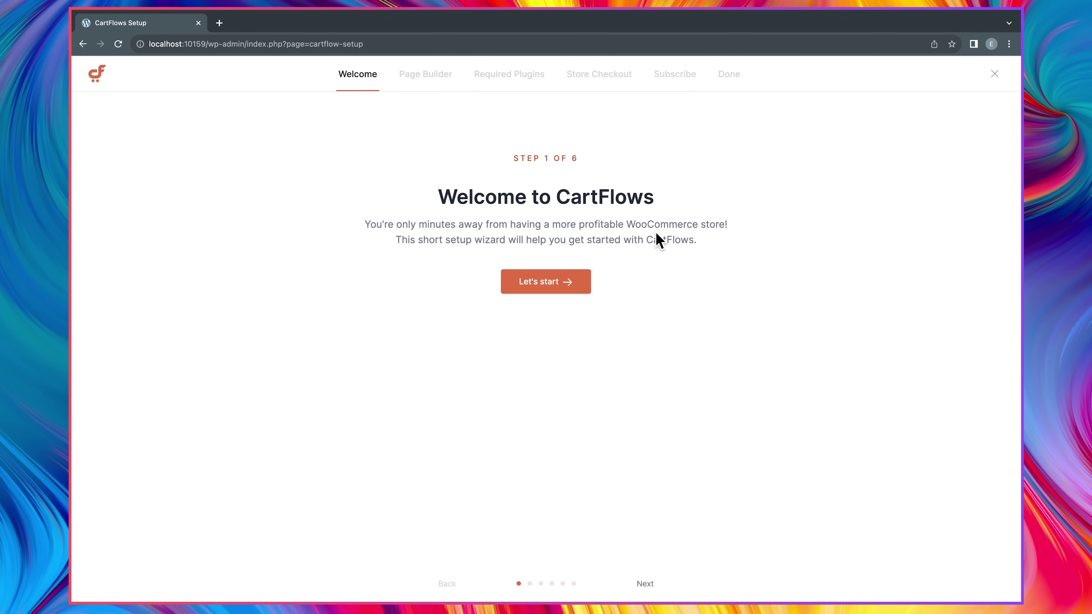
{"action": "left_click", "coordinate": [567, 284]}
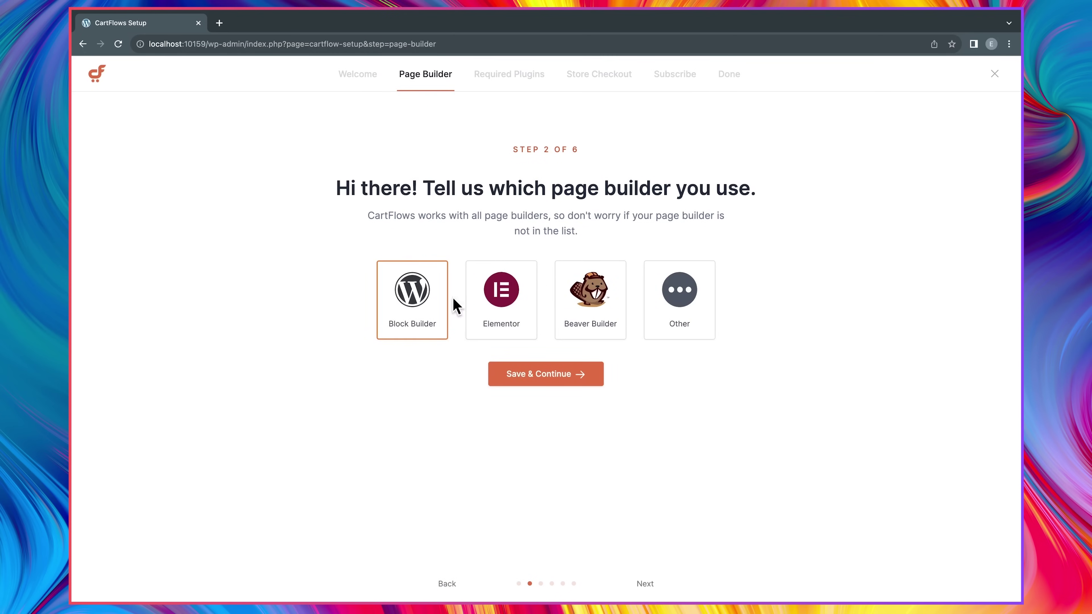
- Choose Elementor as the page builder and install the required plugins with Woo Cart Abandonment Recovery included
{"action": "left_click", "coordinate": [498, 304]}
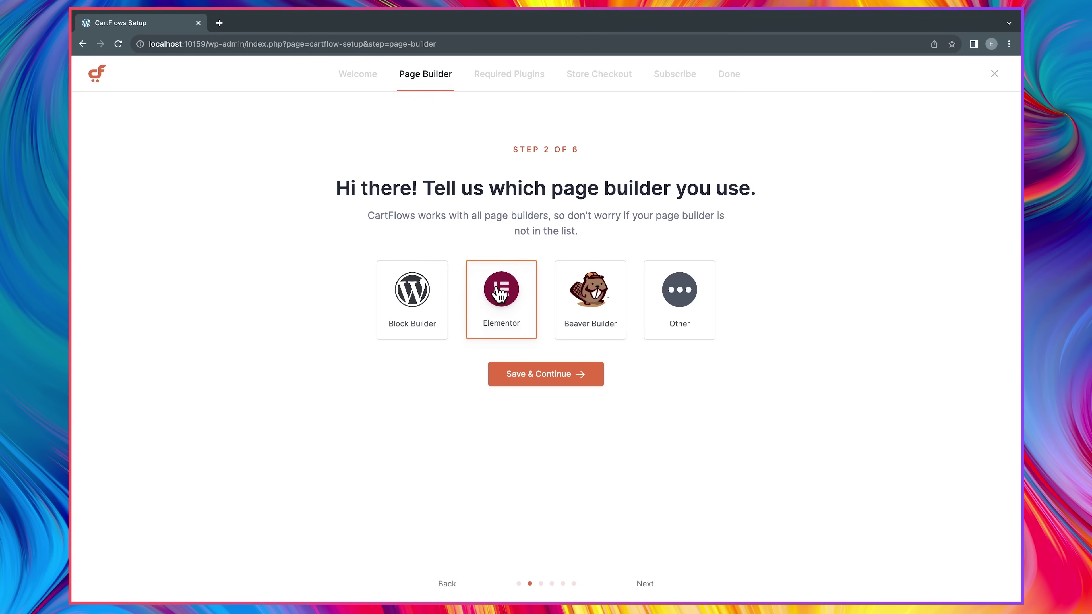
{"action": "left_click", "coordinate": [550, 378]}
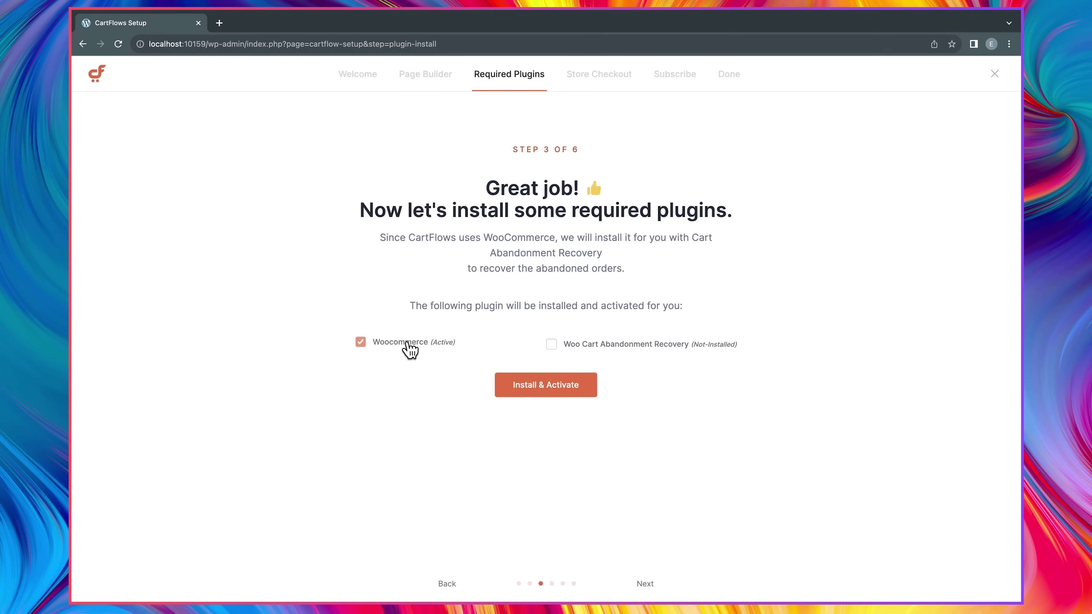
{"action": "left_click", "coordinate": [552, 345]}
{"action": "left_click", "coordinate": [551, 386]}
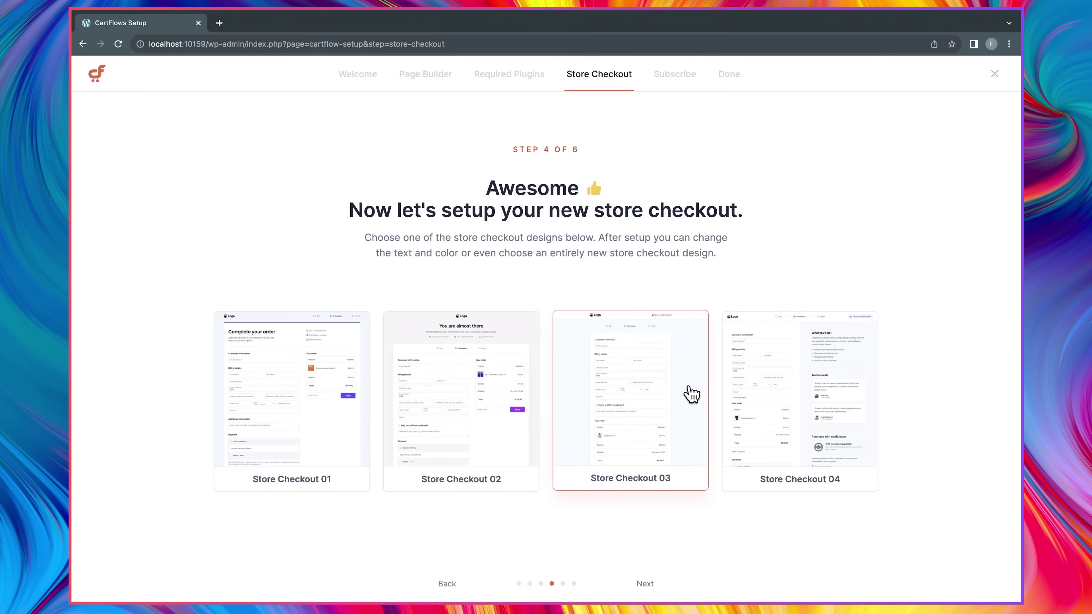
- Choose the Store Checkout 04 design, look through its preview and import it
{"action": "left_click", "coordinate": [803, 477]}
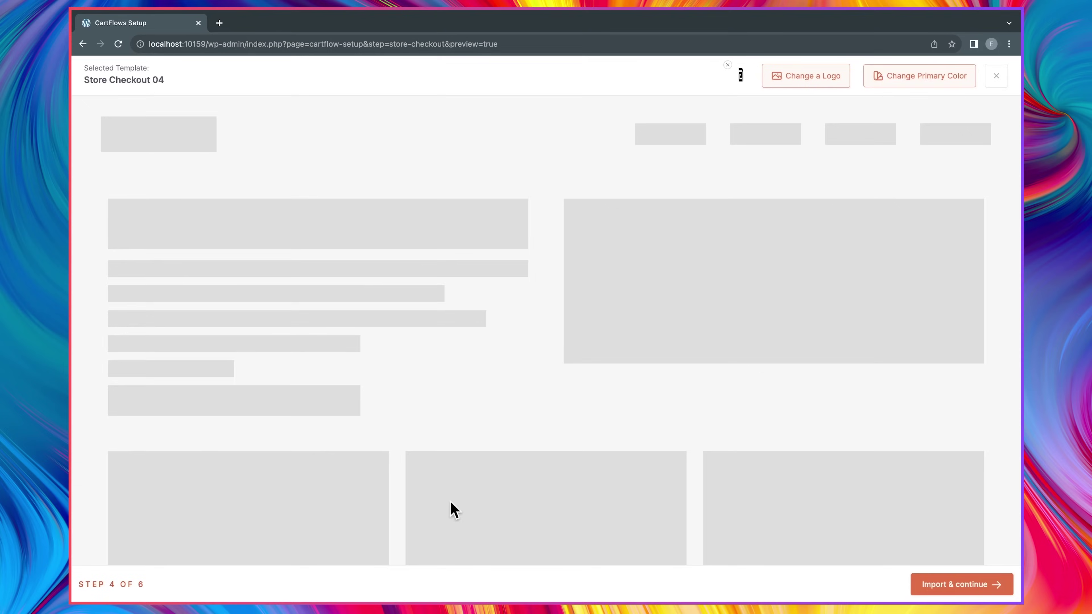
{"action": "scroll", "coordinate": [629, 319], "scroll_direction": "down", "scroll_amount": 10}
{"action": "scroll", "coordinate": [629, 320], "scroll_direction": "up", "scroll_amount": 10}
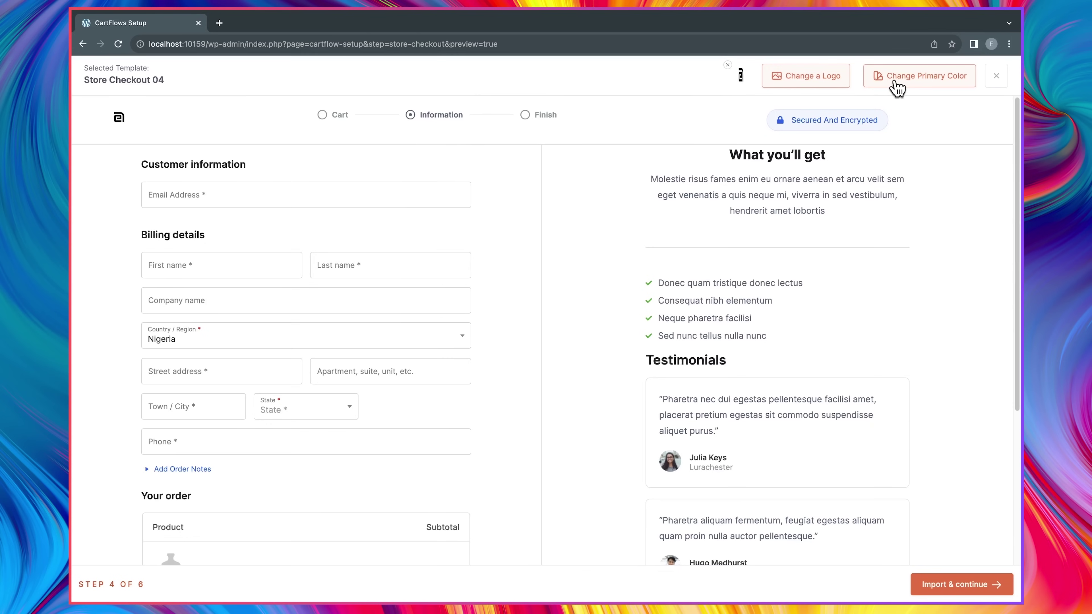
{"action": "scroll", "coordinate": [557, 391], "scroll_direction": "down", "scroll_amount": 4}
{"action": "scroll", "coordinate": [557, 392], "scroll_direction": "up", "scroll_amount": 4}
{"action": "left_click", "coordinate": [973, 585]}
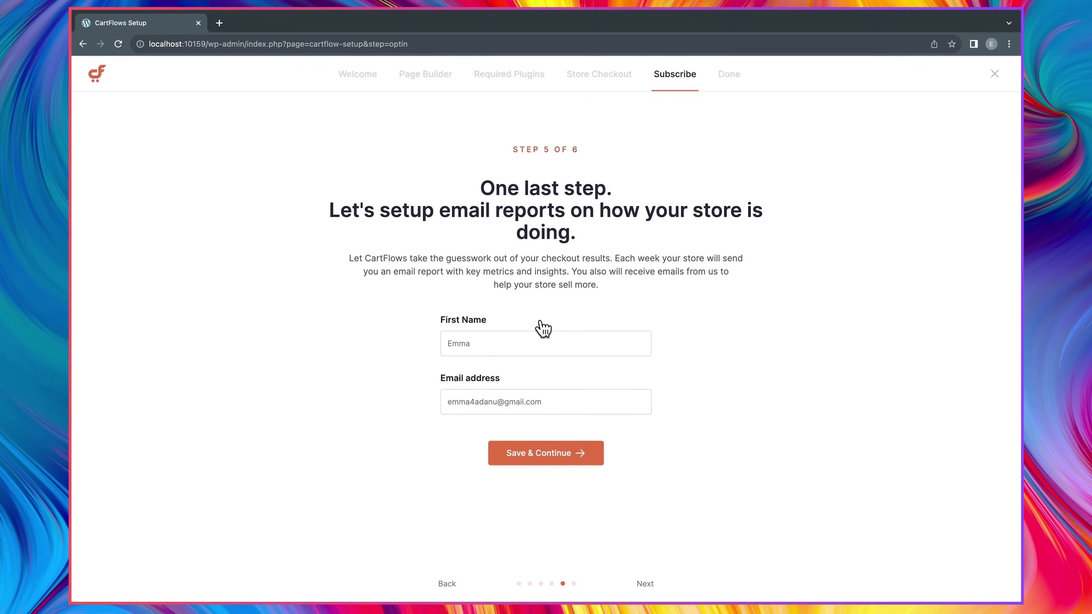
- Accept the prefilled contact details for the weekly email reports and finish the store setup
{"action": "left_click", "coordinate": [529, 456]}
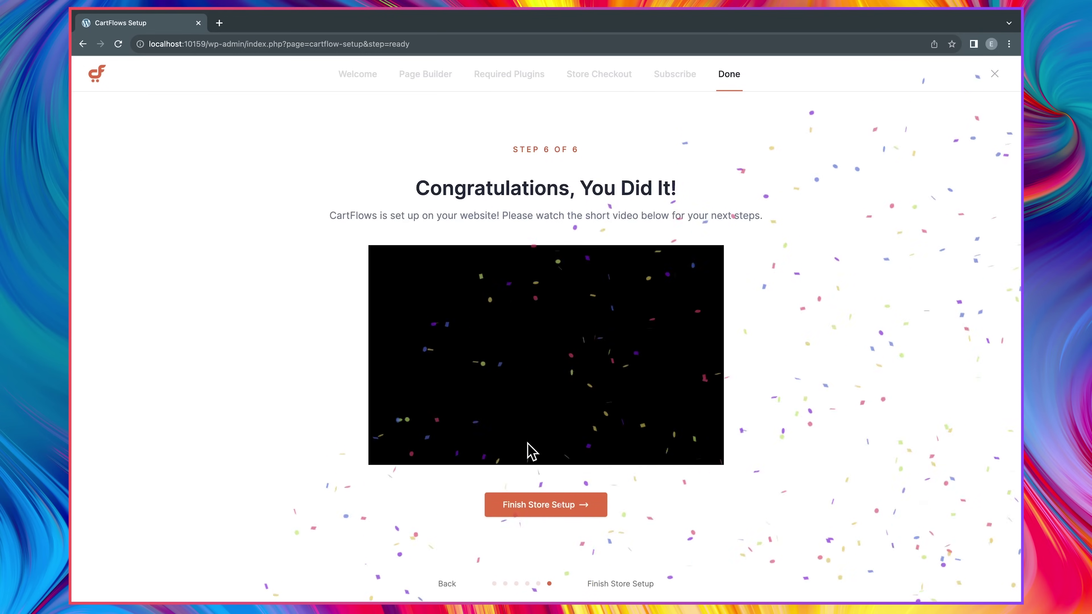
{"action": "left_click", "coordinate": [556, 510]}
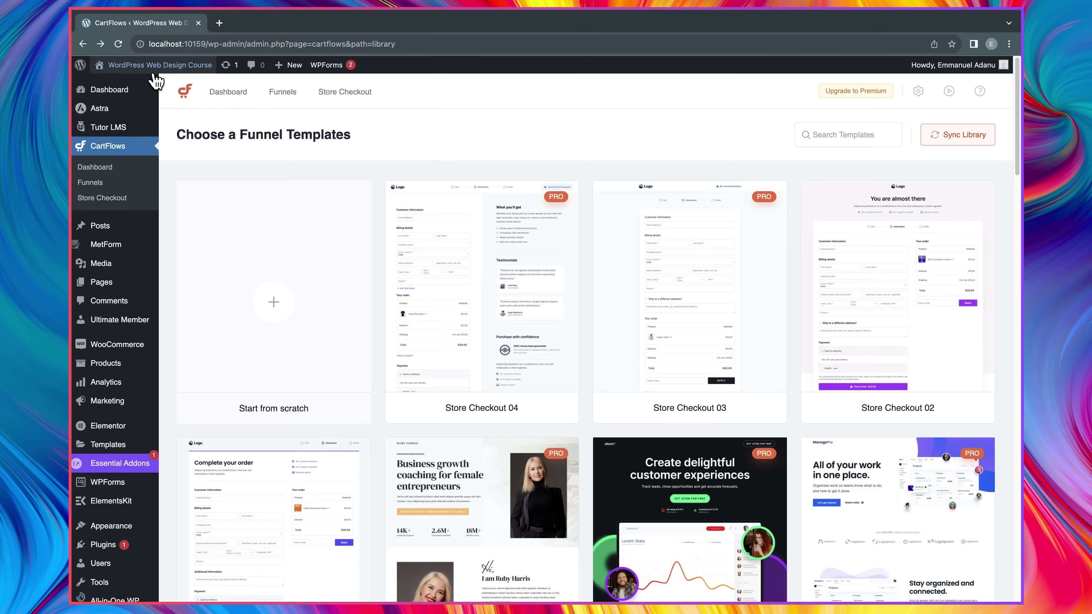
- Open the store's Shop page in a separate browser tab and bring its product listing into view
{"action": "mouse_move", "coordinate": [155, 67]}
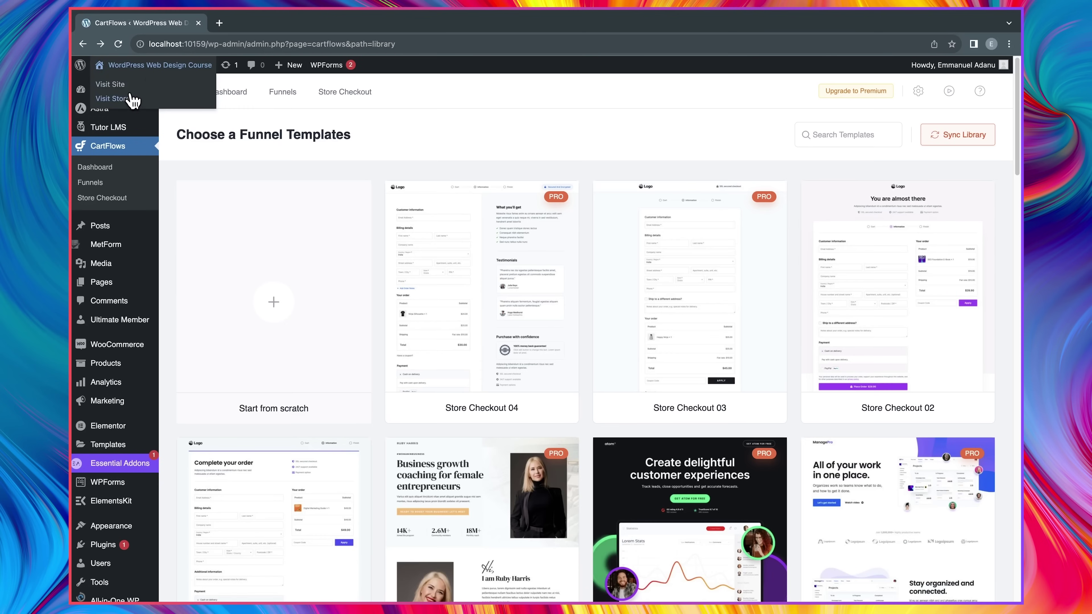
{"action": "right_click", "coordinate": [128, 98]}
{"action": "left_click", "coordinate": [167, 102]}
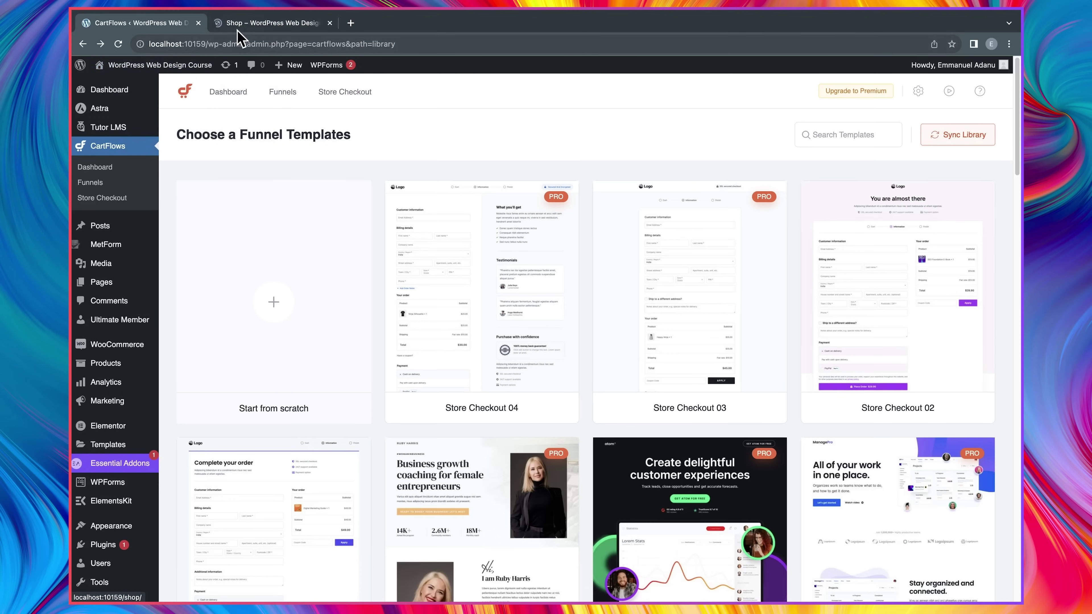
{"action": "left_click", "coordinate": [244, 25]}
{"action": "scroll", "coordinate": [316, 487], "scroll_direction": "down", "scroll_amount": 1}
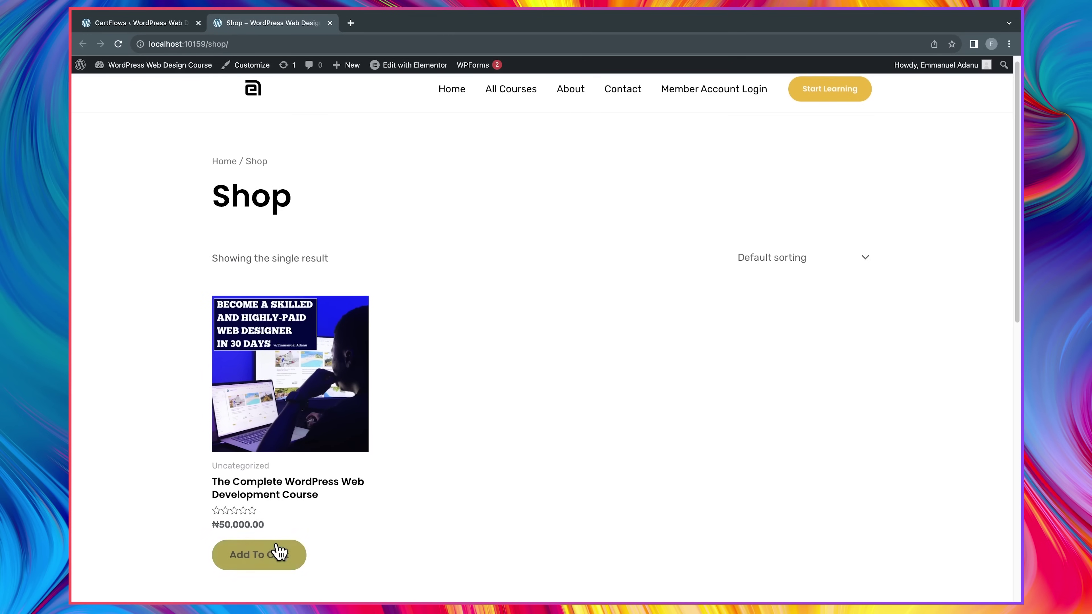
- Add The Complete WordPress Web Development Course to the cart and proceed from the cart to checkout
{"action": "left_click", "coordinate": [306, 488]}
{"action": "left_click", "coordinate": [664, 325]}
{"action": "left_click", "coordinate": [816, 188]}
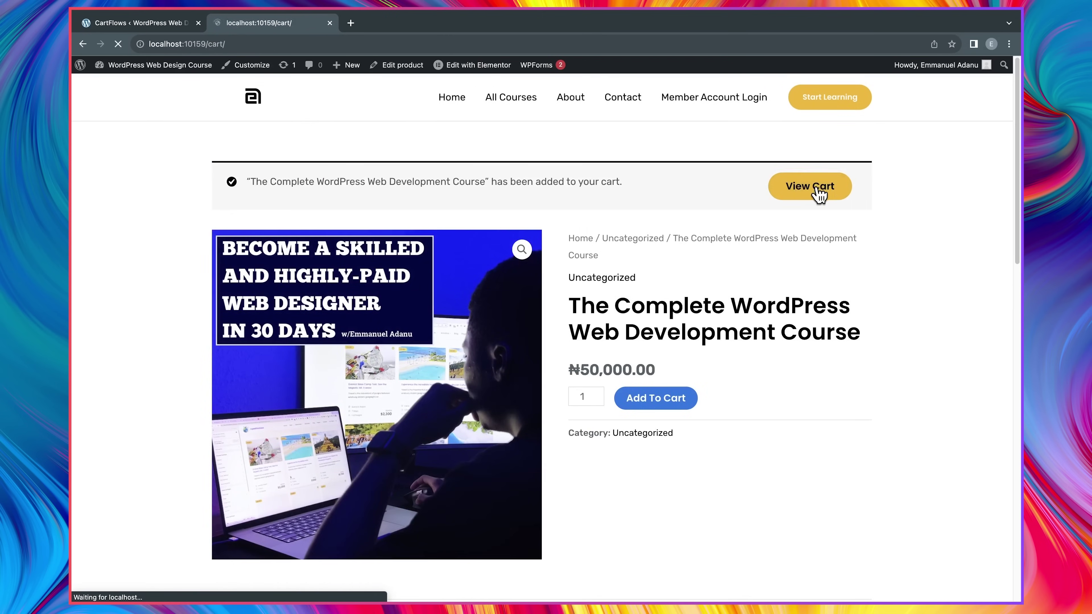
{"action": "scroll", "coordinate": [756, 215], "scroll_direction": "down", "scroll_amount": 5}
{"action": "left_click", "coordinate": [748, 236]}
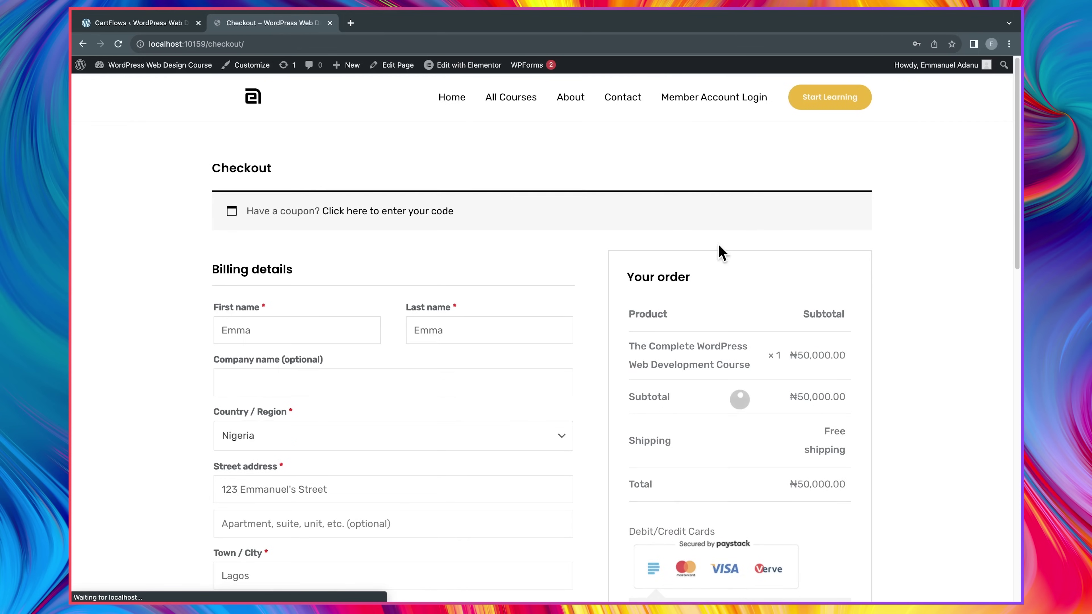
- Examine the checkout page's coupon notice, billing fields, order summary and payment section to see which checkout design is used
{"action": "scroll", "coordinate": [556, 289], "scroll_direction": "down", "scroll_amount": 8}
{"action": "scroll", "coordinate": [520, 274], "scroll_direction": "up", "scroll_amount": 10}
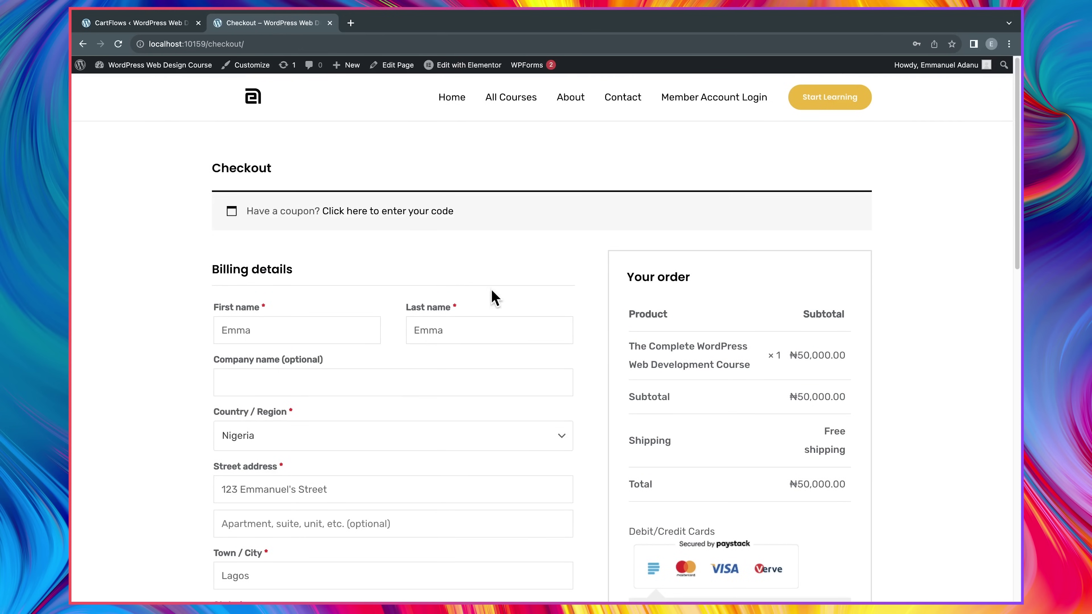
{"action": "scroll", "coordinate": [527, 296], "scroll_direction": "down", "scroll_amount": 3}
{"action": "scroll", "coordinate": [528, 296], "scroll_direction": "down", "scroll_amount": 8}
{"action": "scroll", "coordinate": [526, 295], "scroll_direction": "up", "scroll_amount": 10}
{"action": "scroll", "coordinate": [527, 295], "scroll_direction": "down", "scroll_amount": 7}
{"action": "scroll", "coordinate": [520, 295], "scroll_direction": "up", "scroll_amount": 4}
{"action": "scroll", "coordinate": [516, 292], "scroll_direction": "up", "scroll_amount": 4}
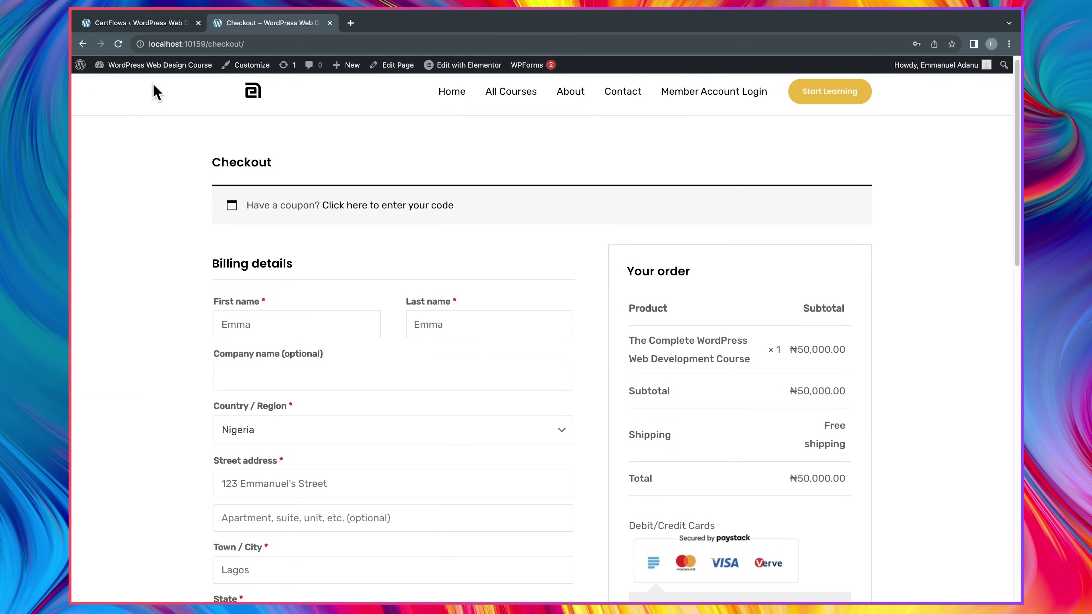
{"action": "scroll", "coordinate": [327, 344], "scroll_direction": "down", "scroll_amount": 6}
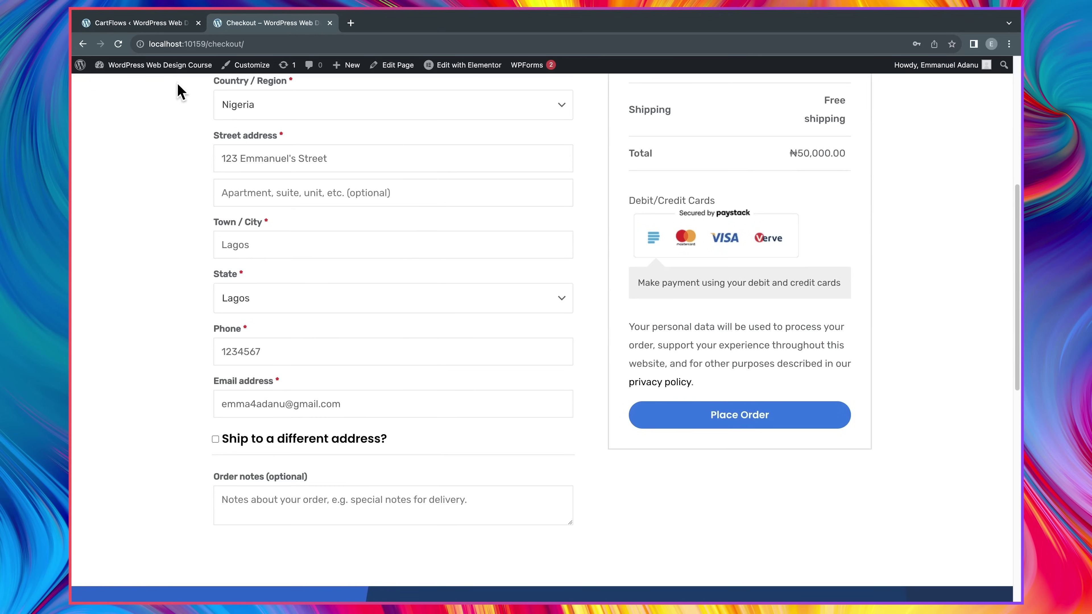
{"action": "scroll", "coordinate": [242, 241], "scroll_direction": "up", "scroll_amount": 3}
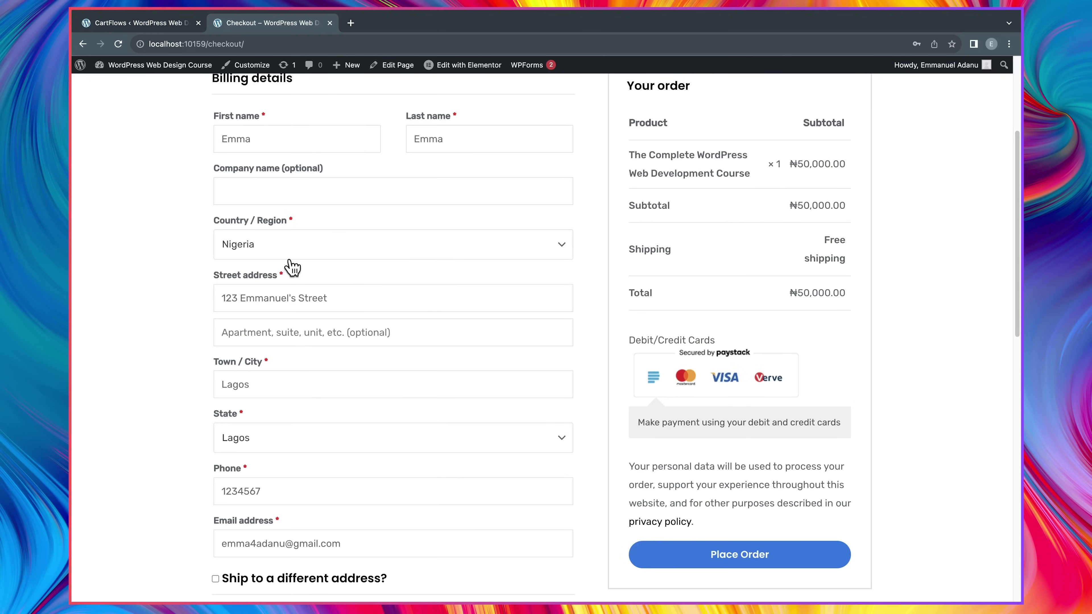
{"action": "scroll", "coordinate": [311, 291], "scroll_direction": "down", "scroll_amount": 1}
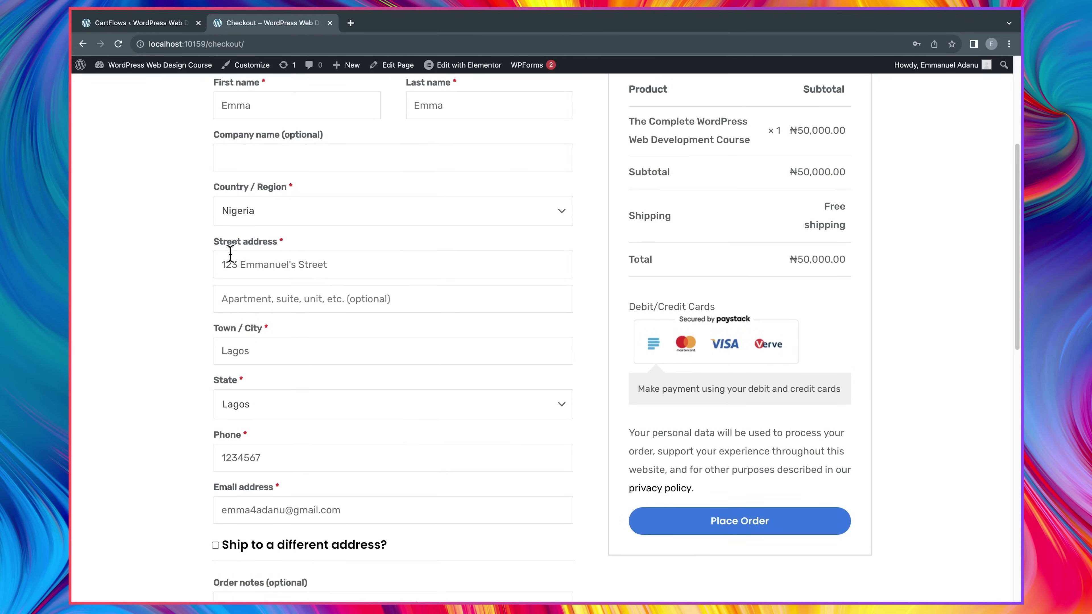
{"action": "scroll", "coordinate": [293, 340], "scroll_direction": "down", "scroll_amount": 1}
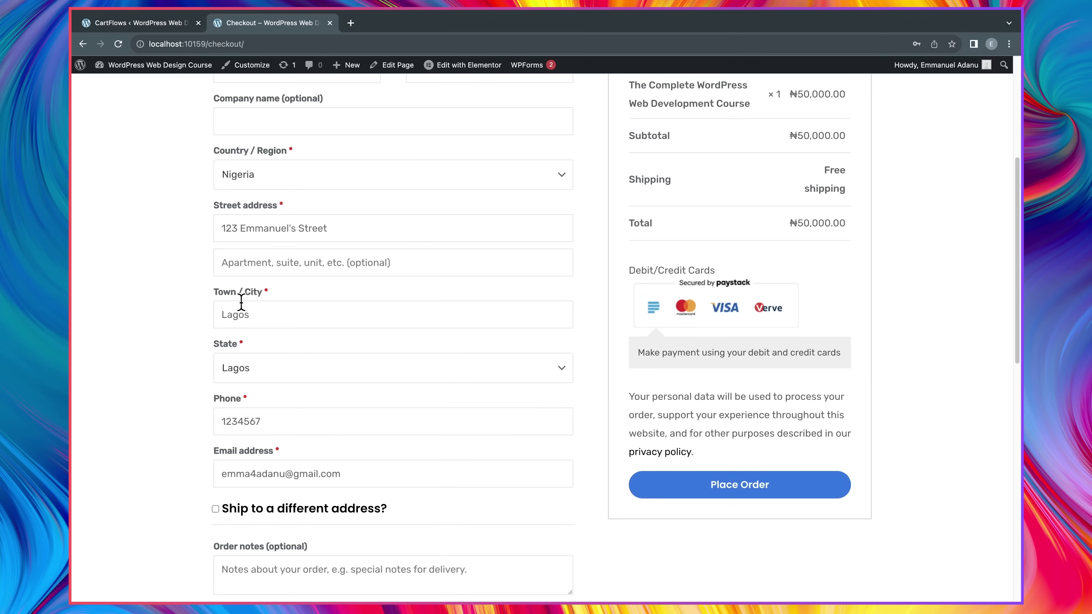
- Review the current checkout page's form from the billing details down to the order notes and payment section
{"action": "scroll", "coordinate": [270, 353], "scroll_direction": "down", "scroll_amount": 2}
{"action": "scroll", "coordinate": [320, 354], "scroll_direction": "down", "scroll_amount": 1}
{"action": "scroll", "coordinate": [320, 348], "scroll_direction": "up", "scroll_amount": 10}
{"action": "scroll", "coordinate": [468, 313], "scroll_direction": "down", "scroll_amount": 4}
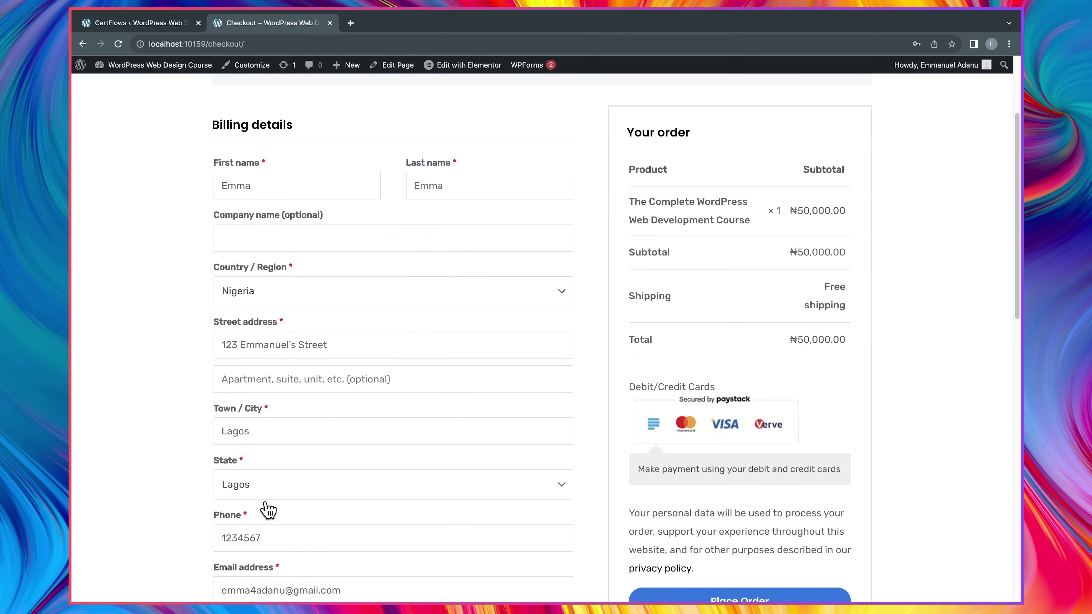
{"action": "scroll", "coordinate": [297, 506], "scroll_direction": "down", "scroll_amount": 3}
{"action": "scroll", "coordinate": [383, 383], "scroll_direction": "up", "scroll_amount": 1}
{"action": "scroll", "coordinate": [383, 383], "scroll_direction": "down", "scroll_amount": 5}
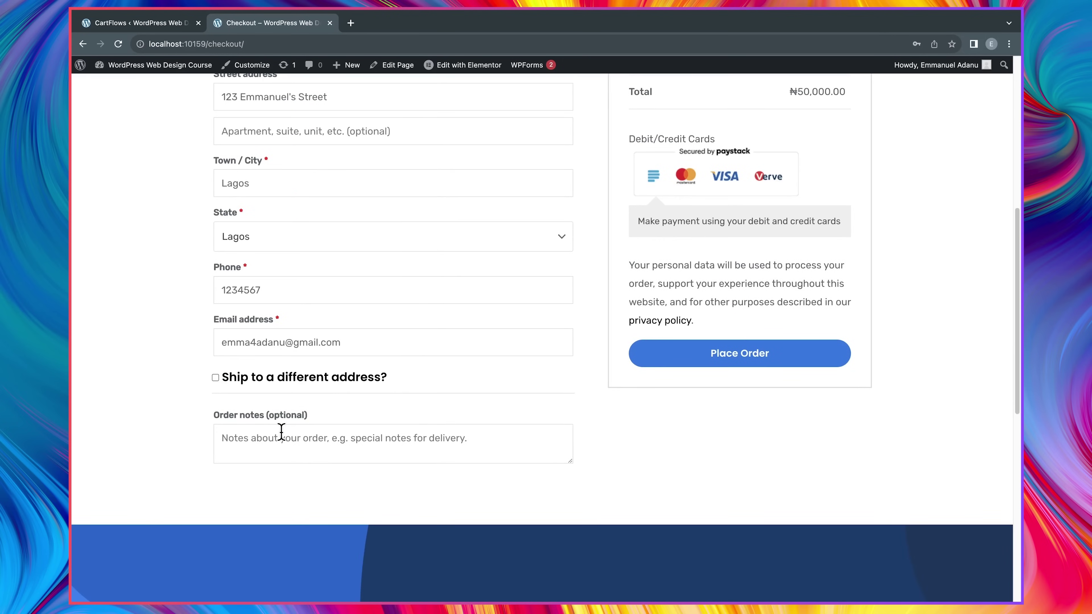
{"action": "scroll", "coordinate": [465, 254], "scroll_direction": "up", "scroll_amount": 10}
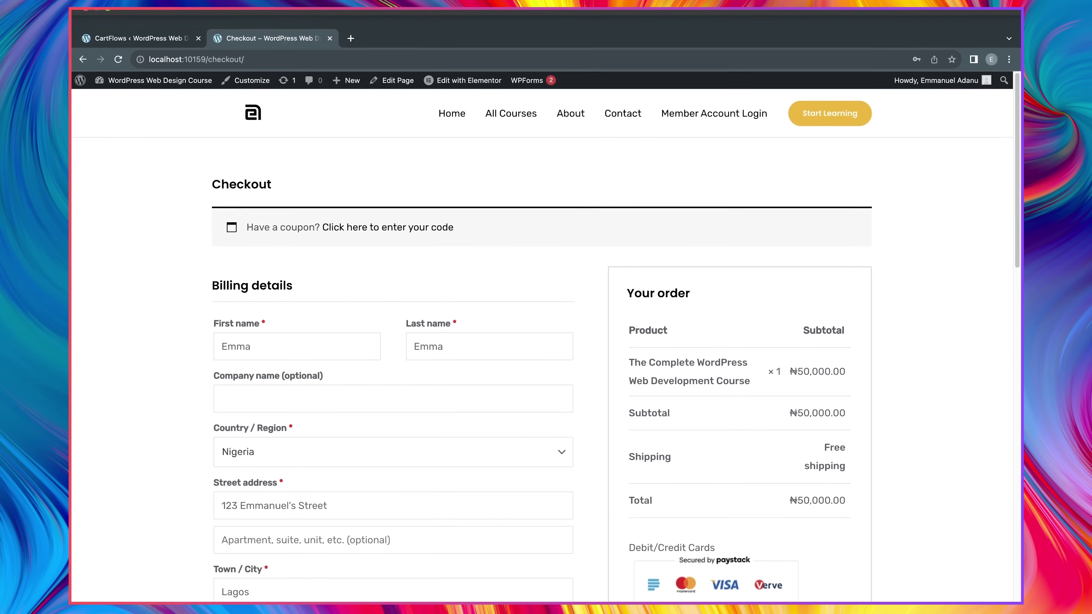
- Look over the CartFlows dashboard overview and the Funnels page, then compare them with the store's current checkout page
{"action": "left_click", "coordinate": [163, 30]}
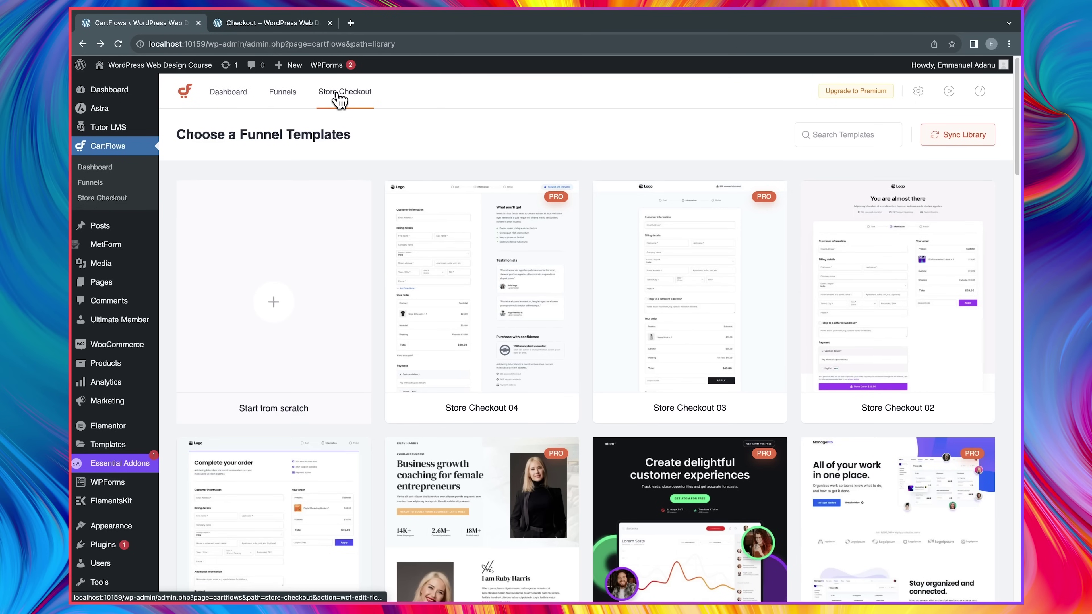
{"action": "left_click", "coordinate": [223, 98]}
{"action": "scroll", "coordinate": [532, 409], "scroll_direction": "down", "scroll_amount": 8}
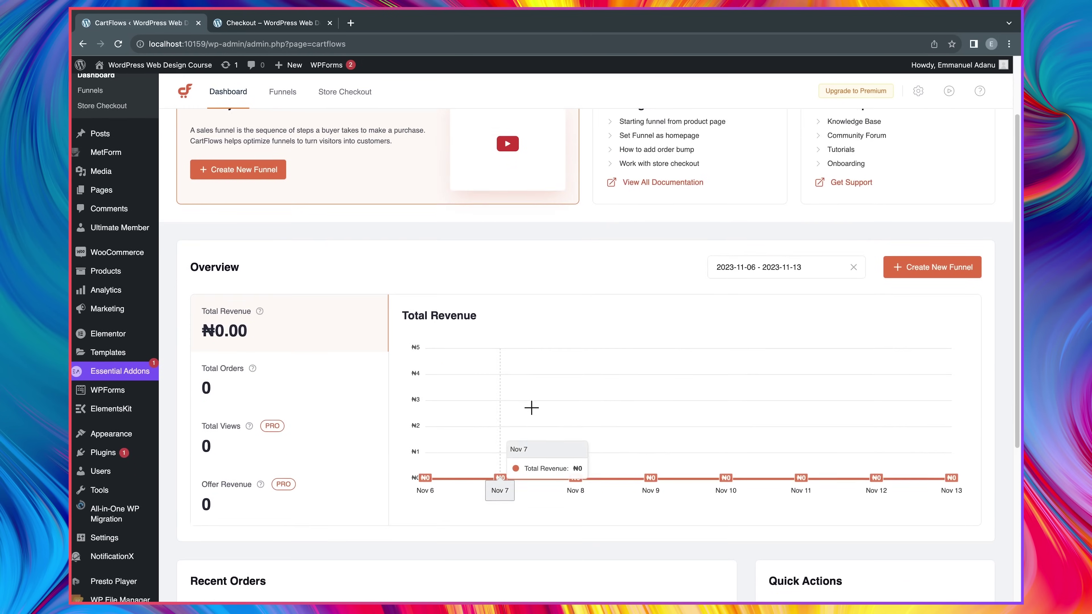
{"action": "scroll", "coordinate": [685, 387], "scroll_direction": "up", "scroll_amount": 8}
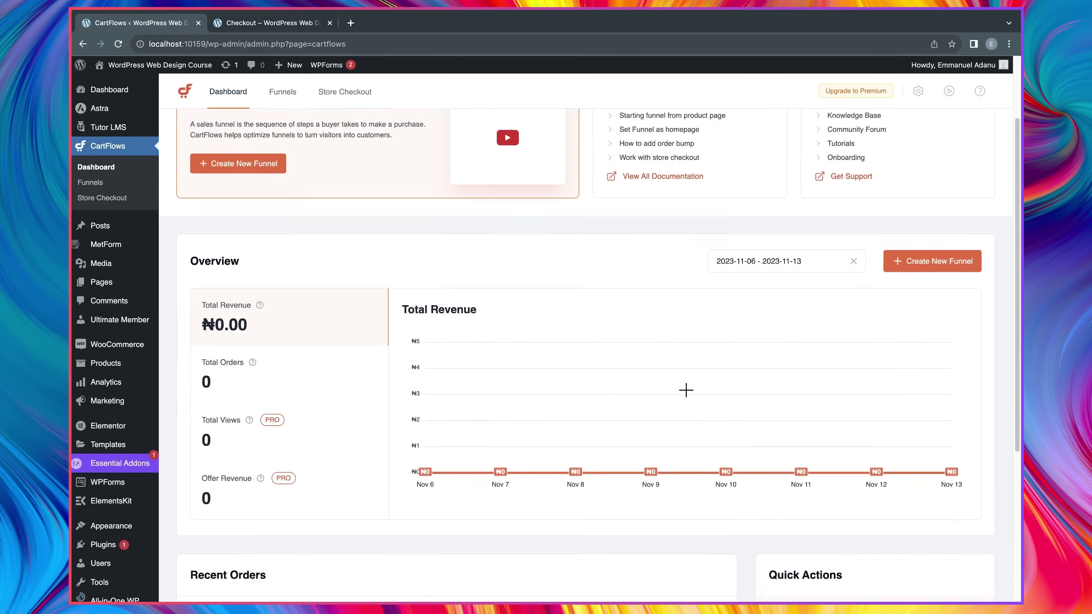
{"action": "left_click", "coordinate": [285, 99]}
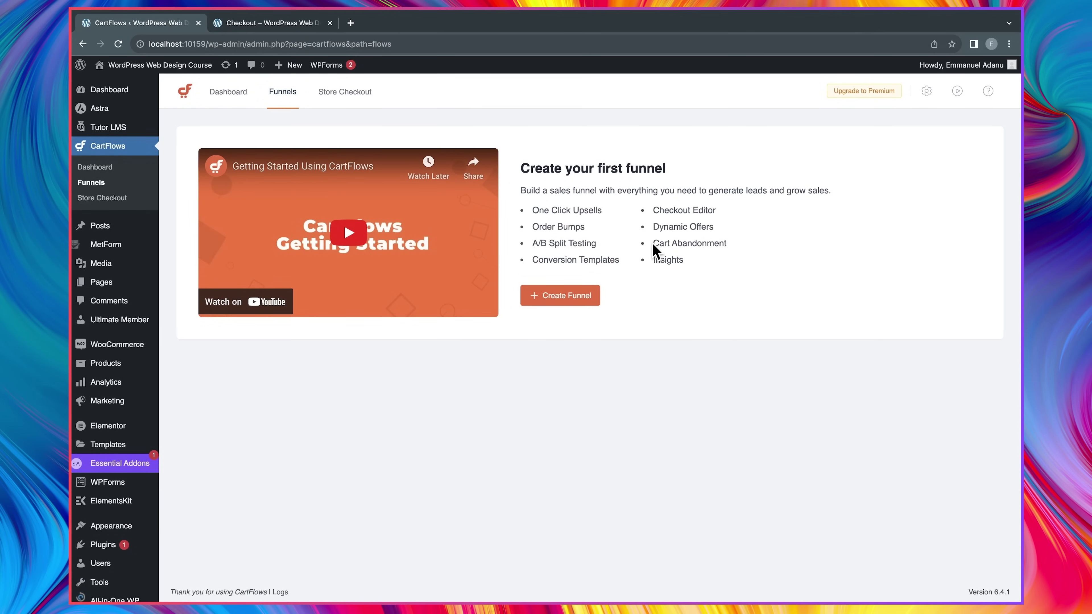
{"action": "left_click", "coordinate": [269, 23]}
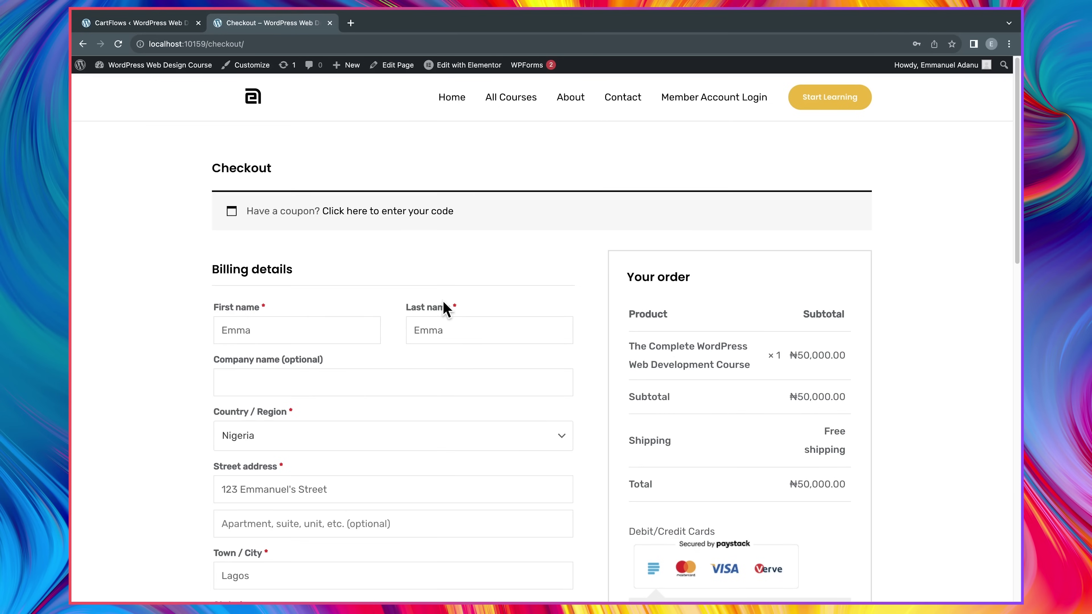
{"action": "key", "text": "ctrl+shift+Tab"}
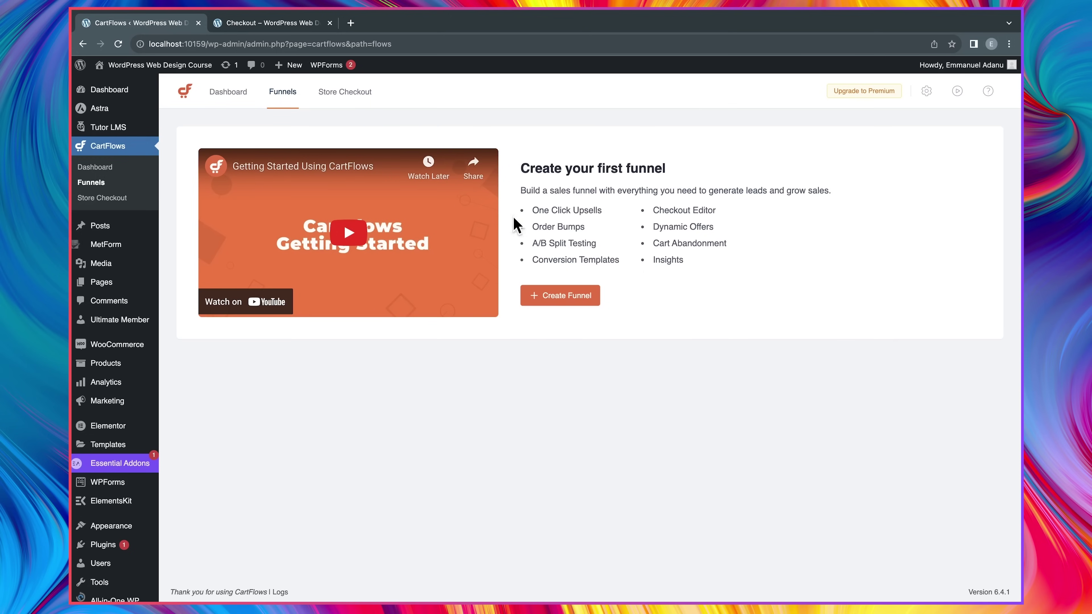
- Open the Store Checkout 04 funnel in CartFlows and enable Store Checkout for it
{"action": "left_click", "coordinate": [351, 96]}
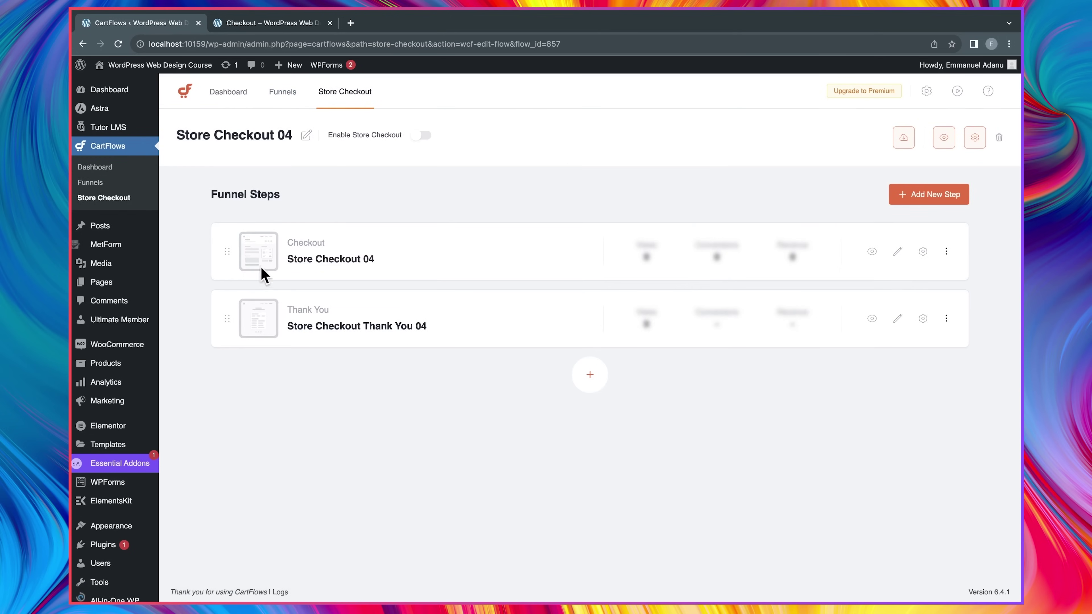
{"action": "left_click", "coordinate": [281, 25]}
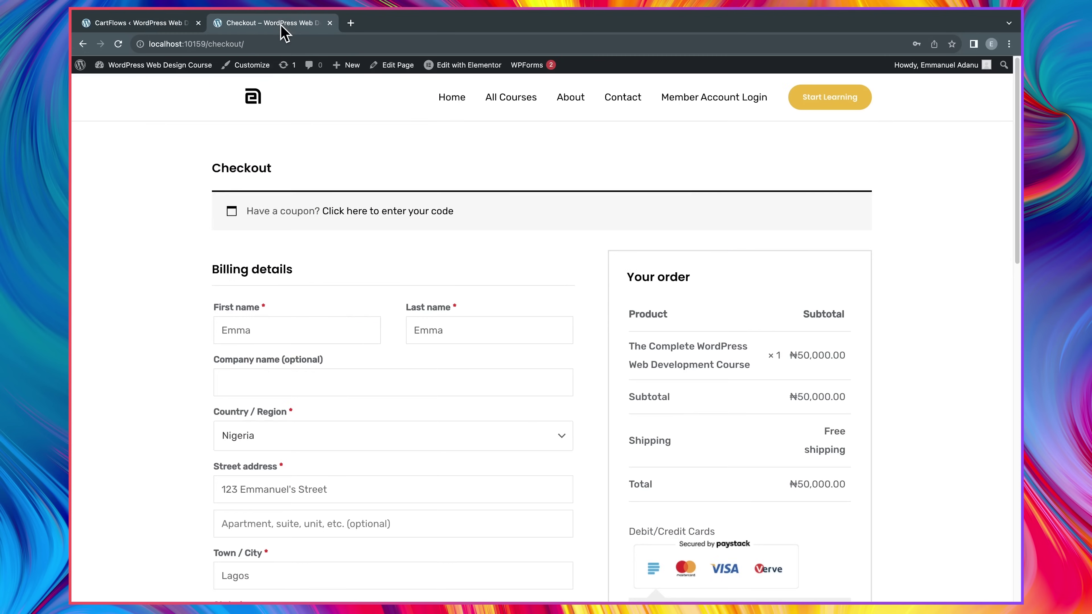
{"action": "left_click", "coordinate": [183, 25]}
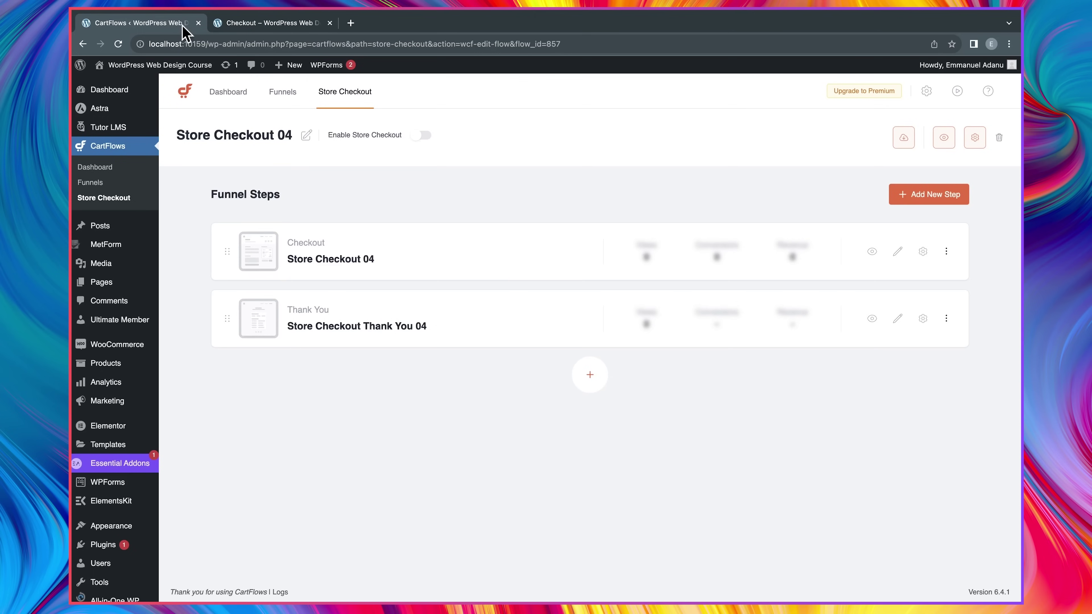
{"action": "left_click", "coordinate": [423, 135]}
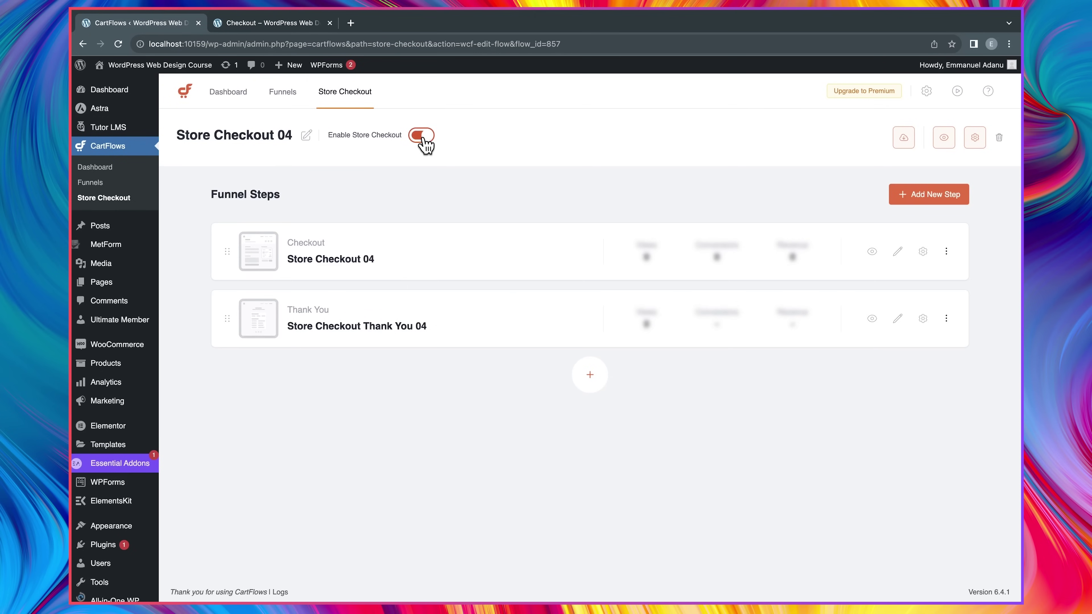
- Reload the store's checkout page and inspect the new template's customer form, order section and testimonials column
{"action": "left_click", "coordinate": [264, 25]}
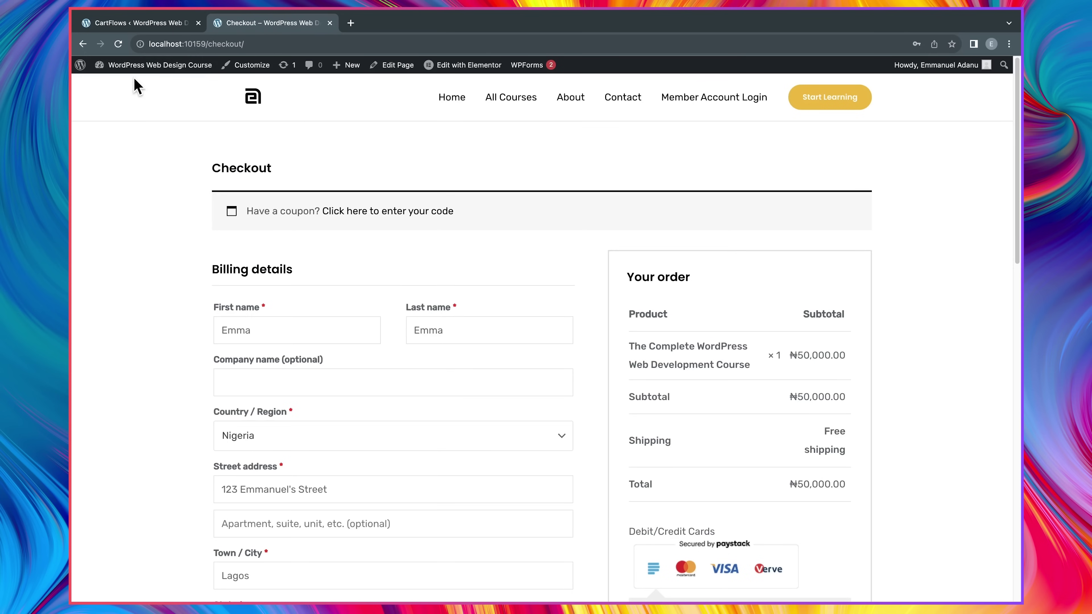
{"action": "left_click", "coordinate": [117, 43]}
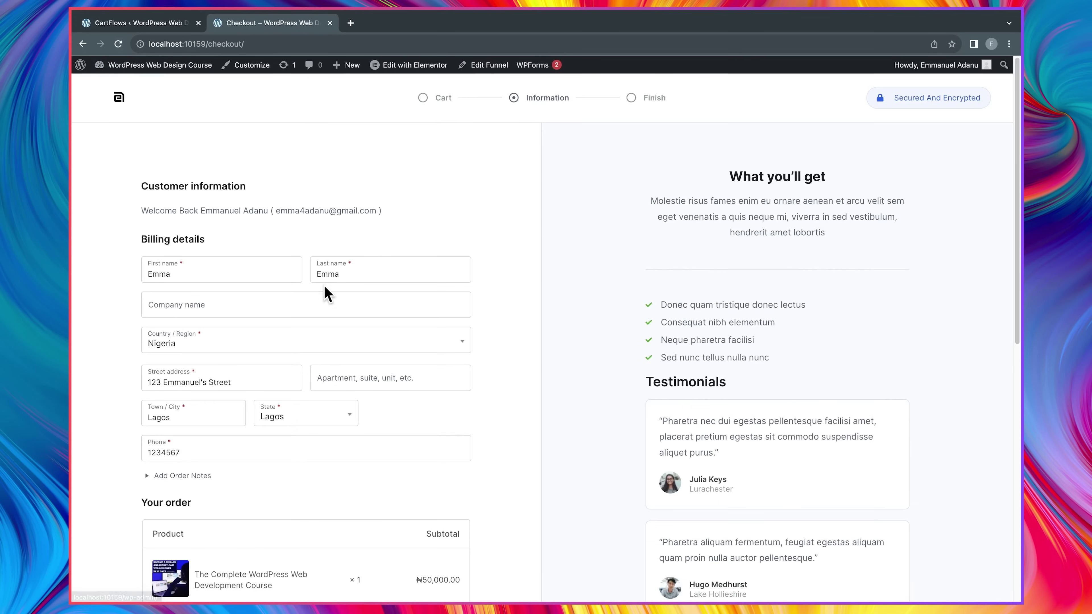
{"action": "scroll", "coordinate": [325, 293], "scroll_direction": "down", "scroll_amount": 5}
{"action": "scroll", "coordinate": [214, 178], "scroll_direction": "up", "scroll_amount": 5}
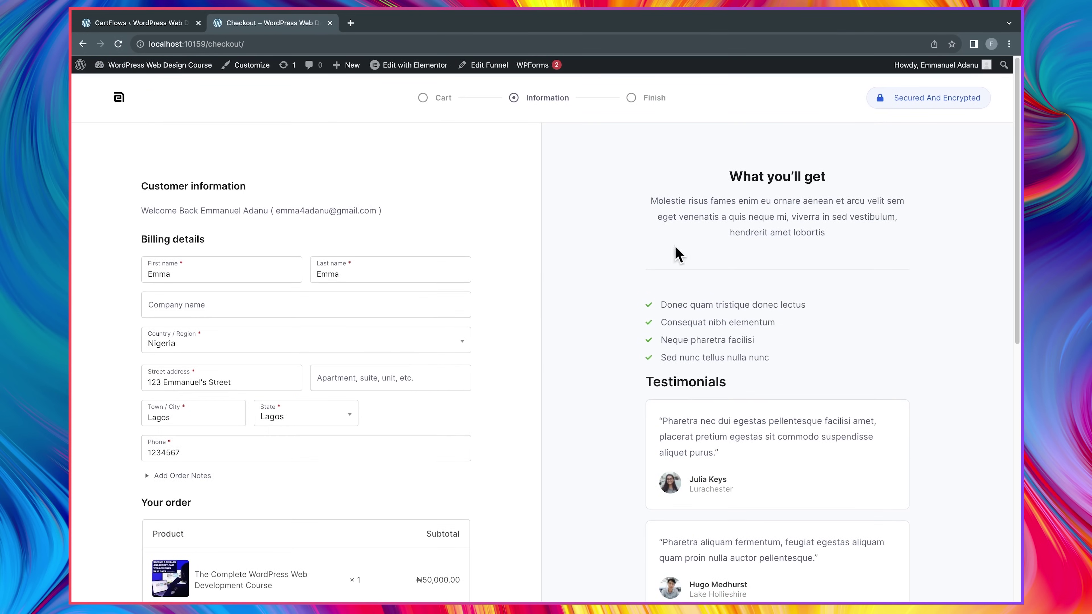
{"action": "scroll", "coordinate": [456, 459], "scroll_direction": "down", "scroll_amount": 8}
{"action": "scroll", "coordinate": [459, 463], "scroll_direction": "up", "scroll_amount": 5}
{"action": "scroll", "coordinate": [459, 464], "scroll_direction": "up", "scroll_amount": 3}
- Open the Store Checkout 04 checkout step in the Elementor editor and close the Navigator and the upgrade banner
{"action": "left_click", "coordinate": [172, 23]}
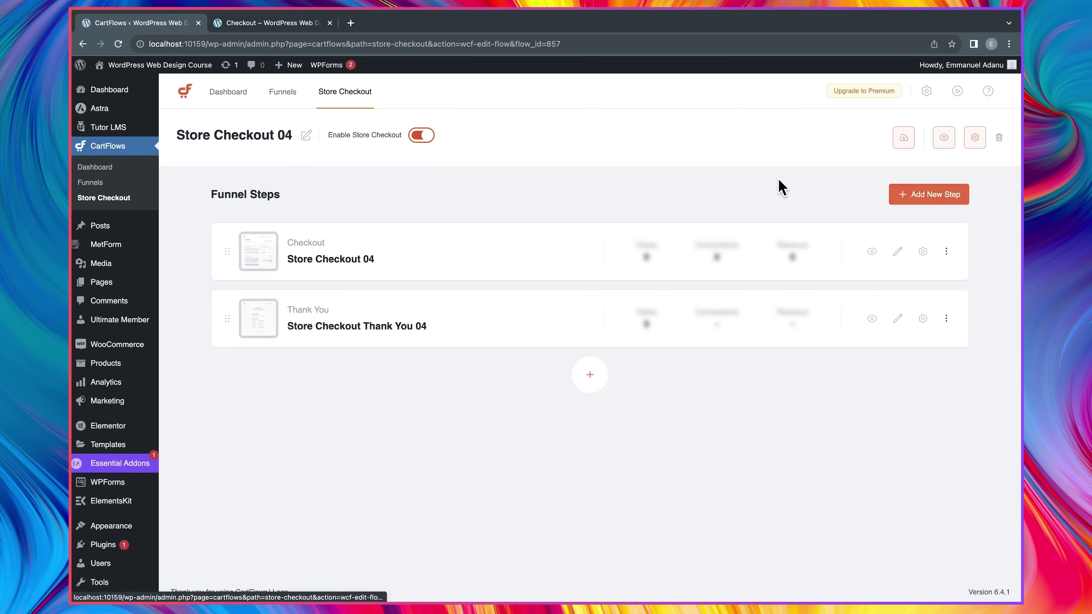
{"action": "left_click", "coordinate": [331, 261]}
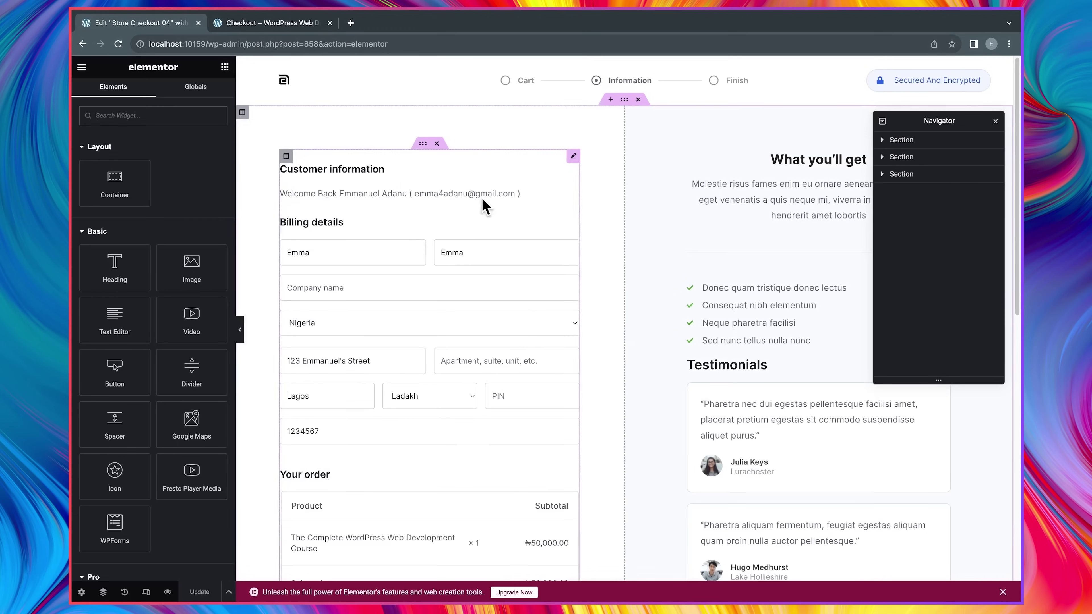
{"action": "left_click", "coordinate": [995, 121]}
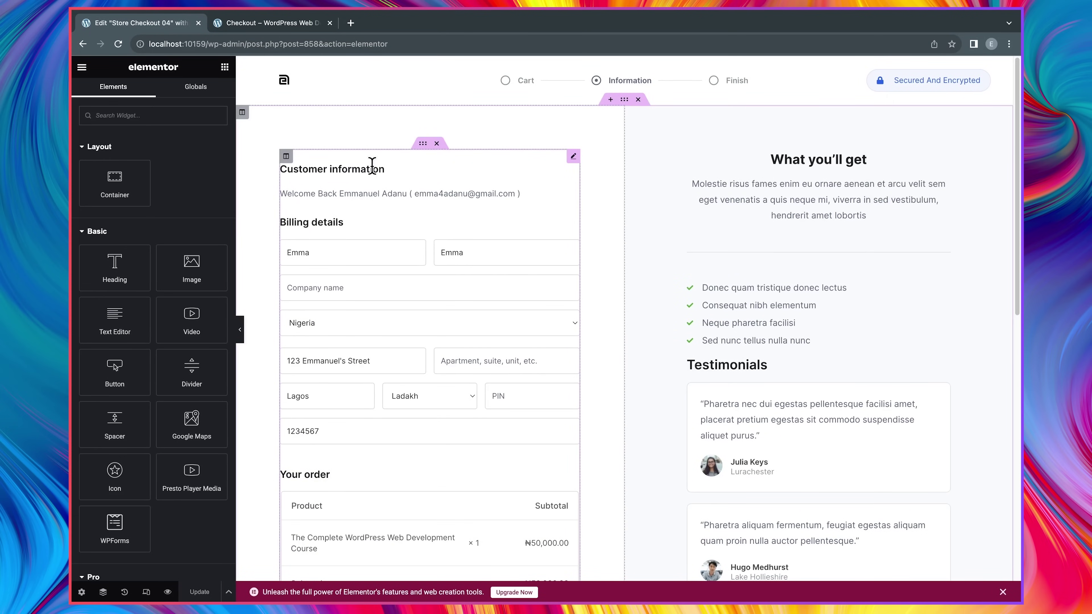
{"action": "scroll", "coordinate": [556, 251], "scroll_direction": "down", "scroll_amount": 10}
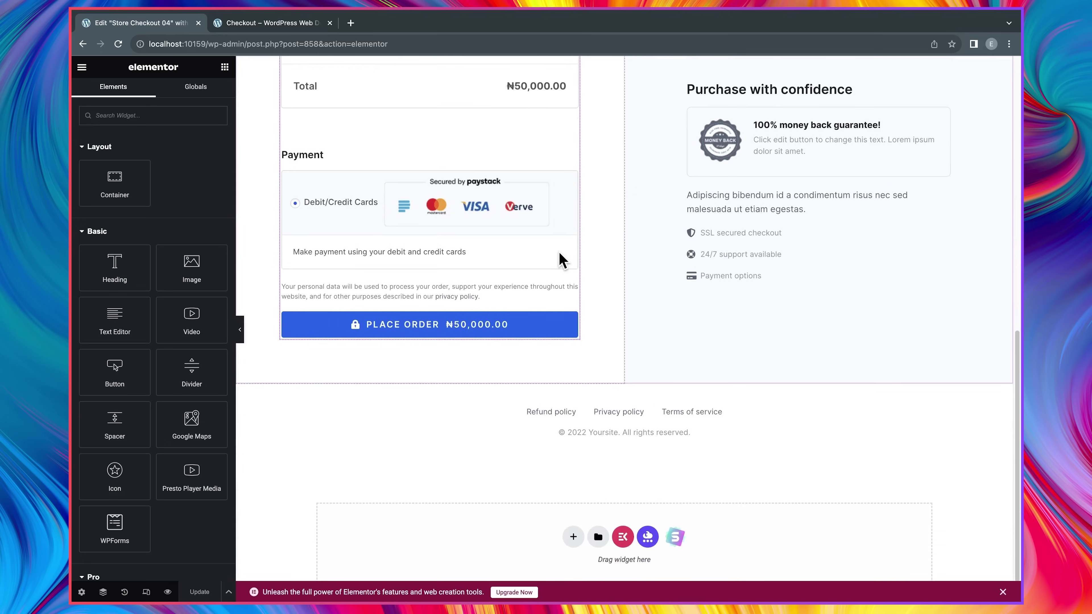
{"action": "scroll", "coordinate": [561, 258], "scroll_direction": "up", "scroll_amount": 10}
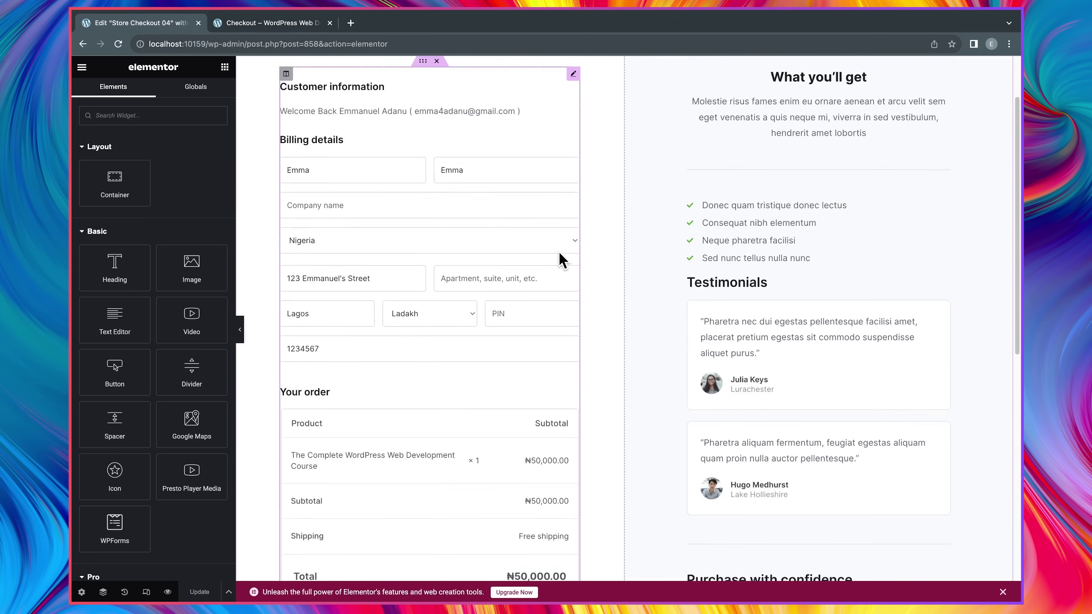
{"action": "left_click", "coordinate": [1002, 593]}
{"action": "left_click", "coordinate": [275, 23]}
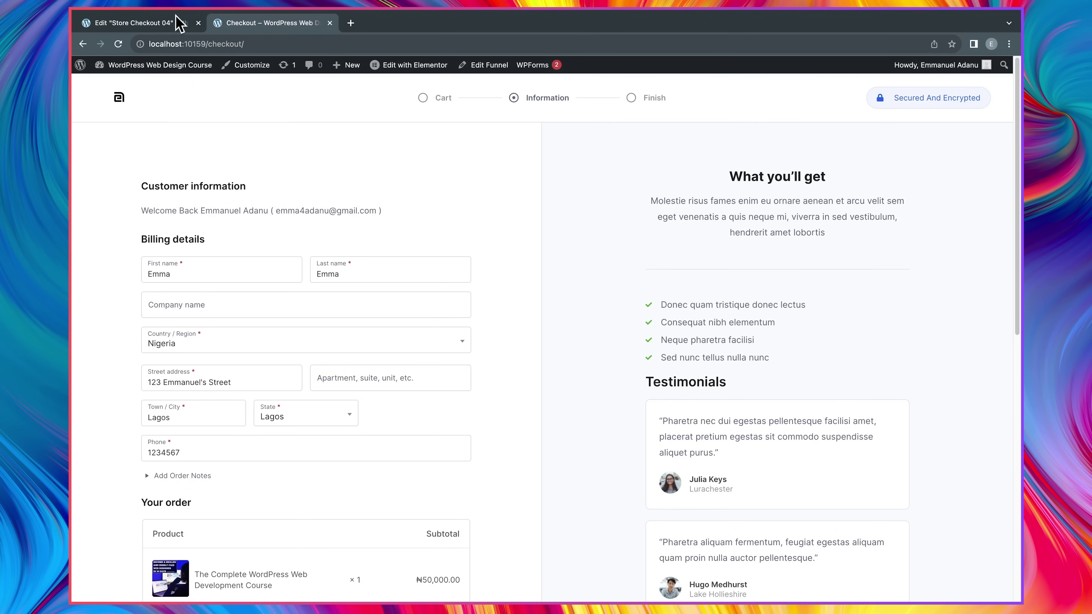
{"action": "left_click", "coordinate": [151, 26]}
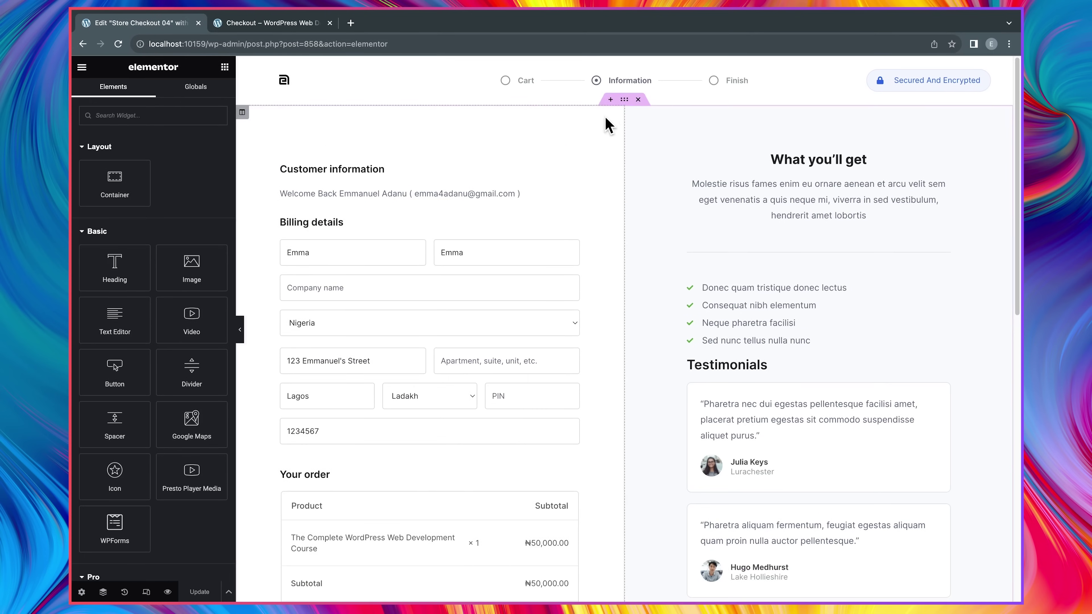
- Set the main checkout section's content width to Boxed with a width of 1300, and update the page
{"action": "left_click", "coordinate": [624, 101]}
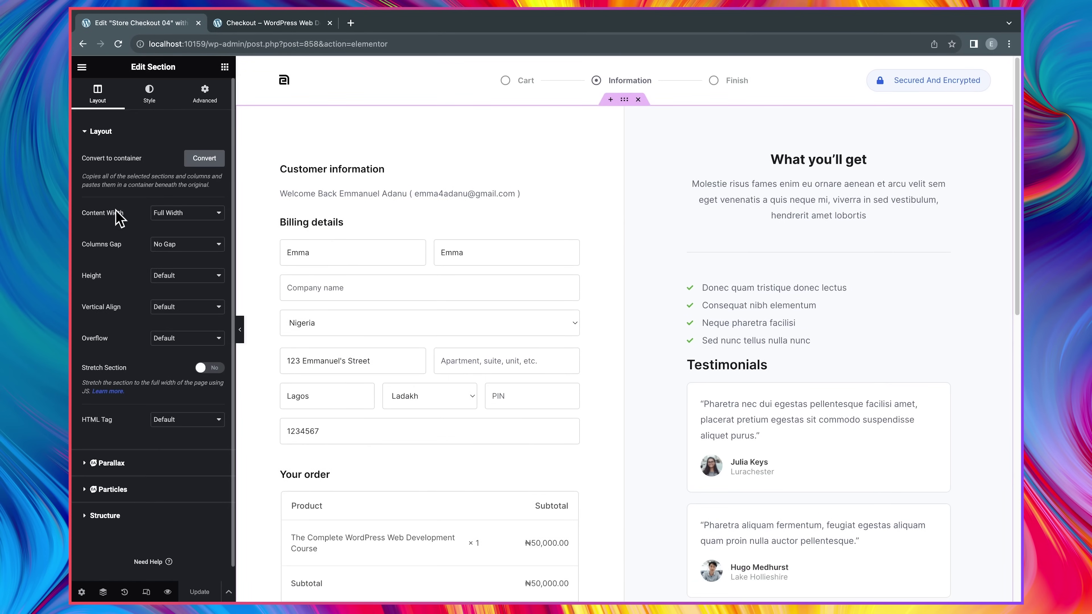
{"action": "left_click", "coordinate": [181, 217]}
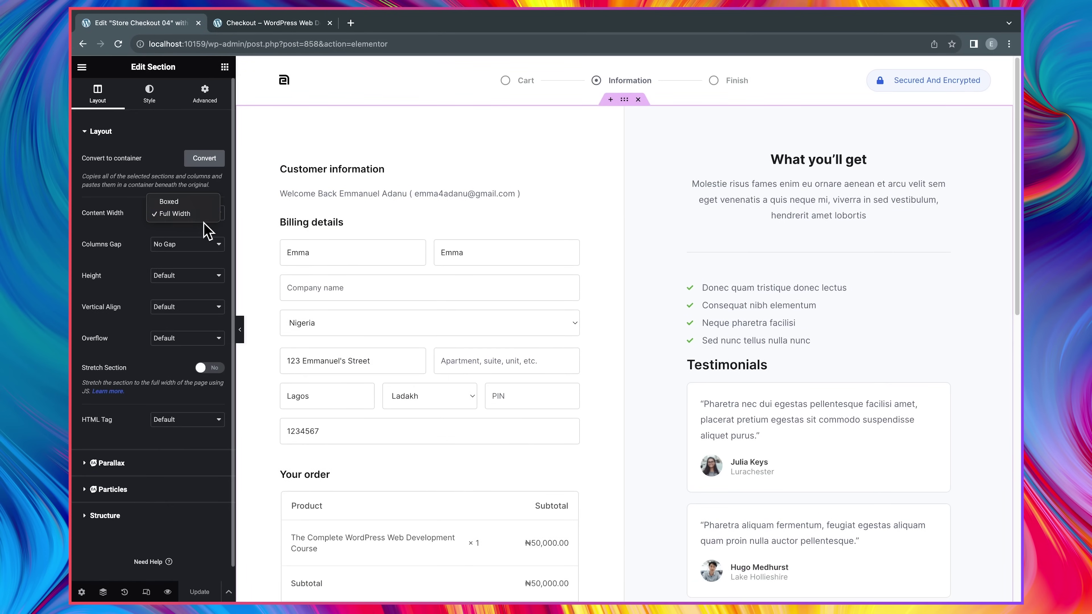
{"action": "left_click", "coordinate": [183, 202]}
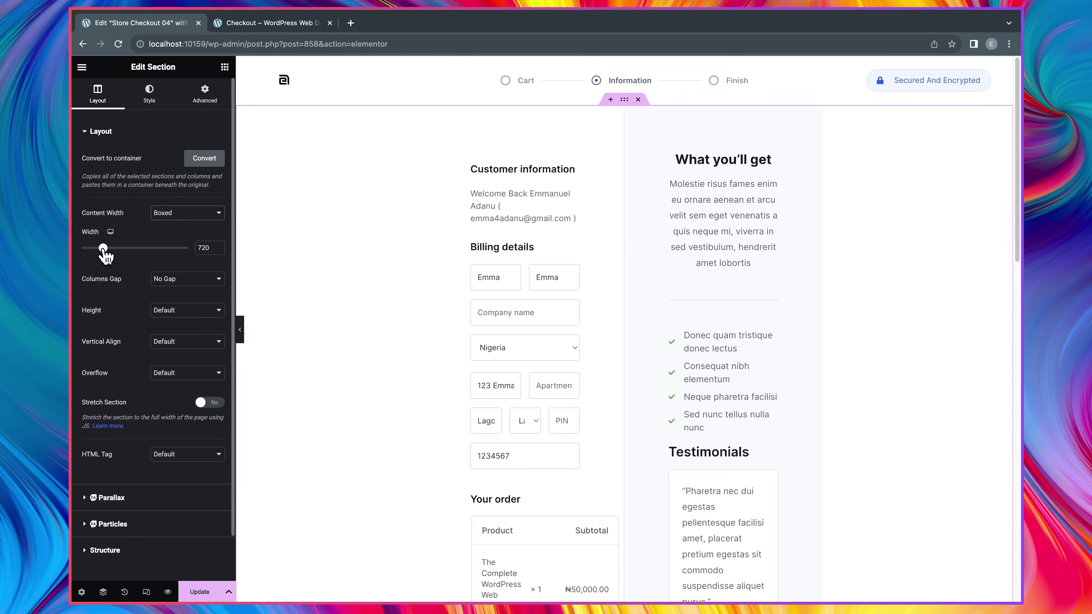
{"action": "left_click_drag", "start_coordinate": [106, 255], "coordinate": [156, 258]}
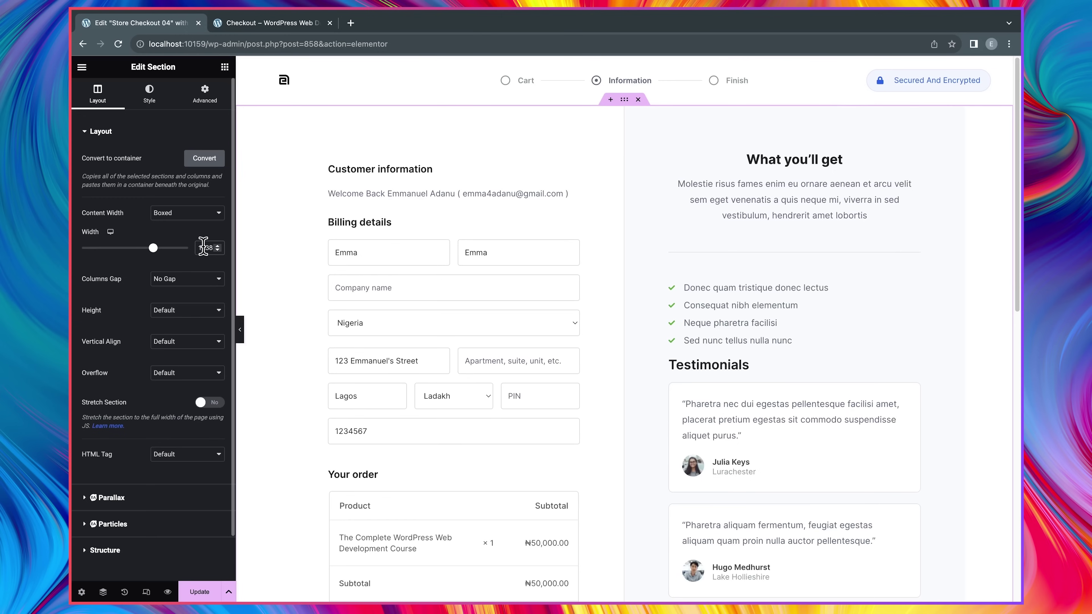
{"action": "double_click", "coordinate": [206, 248]}
{"action": "type", "text": "1300"}
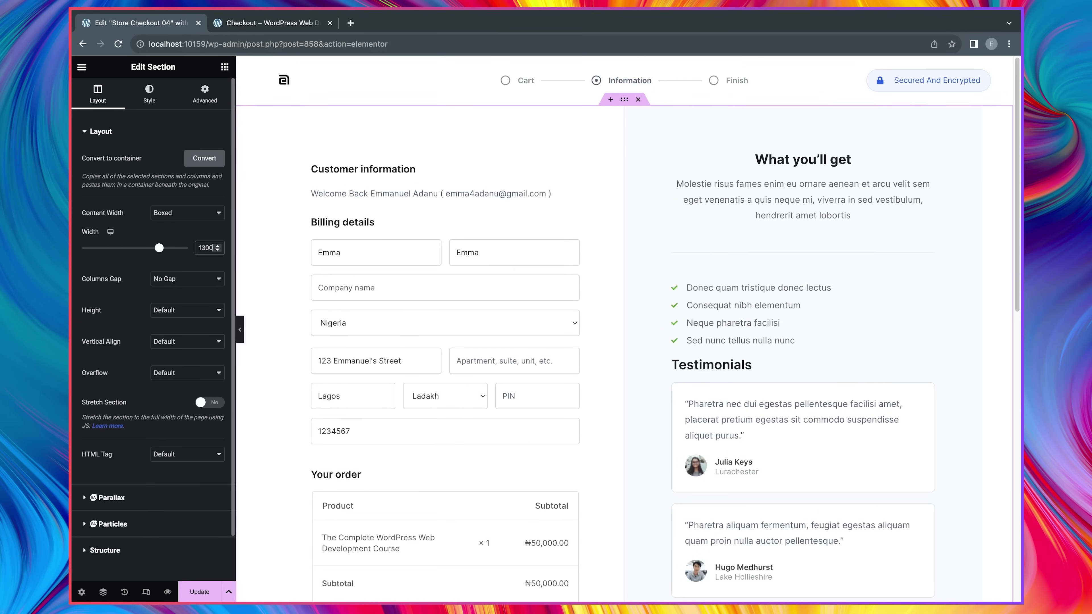
{"action": "left_click", "coordinate": [201, 593]}
- Reload the live checkout page to check the boxed section's layout
{"action": "left_click", "coordinate": [285, 25]}
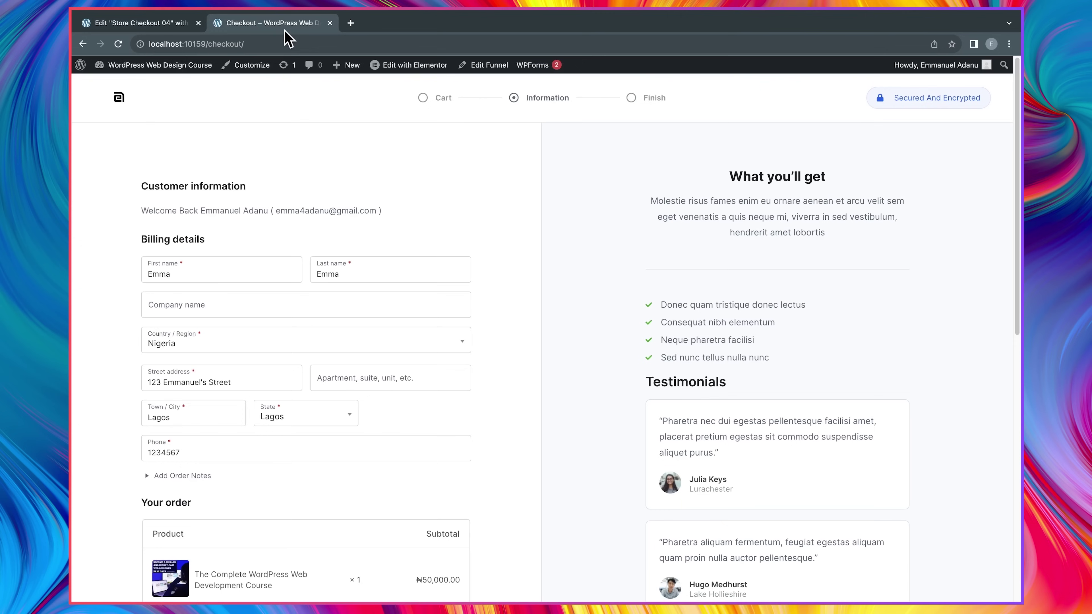
{"action": "left_click", "coordinate": [120, 44]}
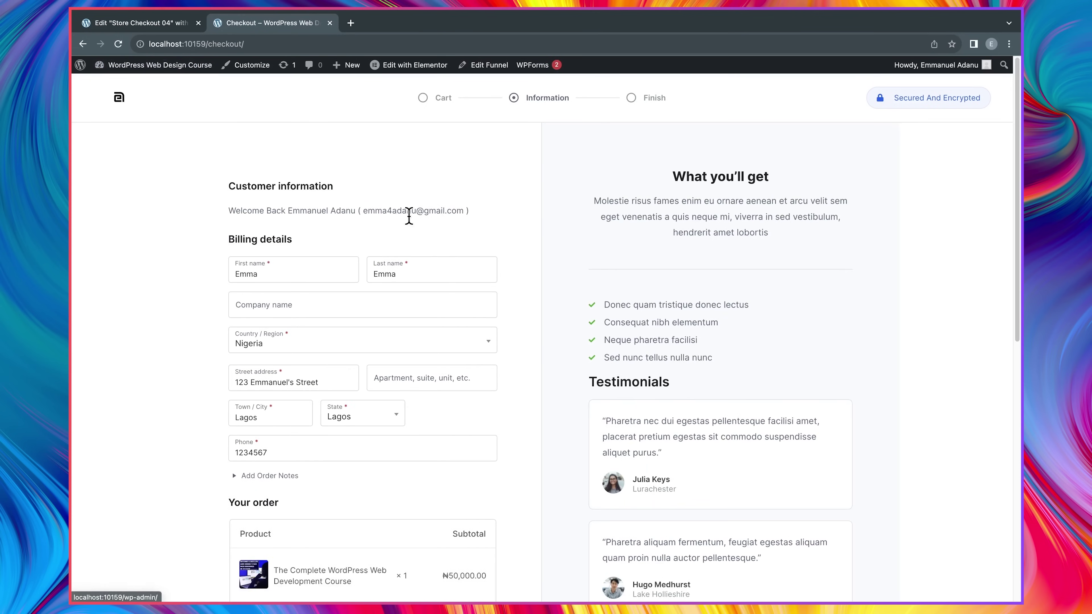
{"action": "scroll", "coordinate": [419, 253], "scroll_direction": "down", "scroll_amount": 2}
{"action": "scroll", "coordinate": [420, 251], "scroll_direction": "up", "scroll_amount": 3}
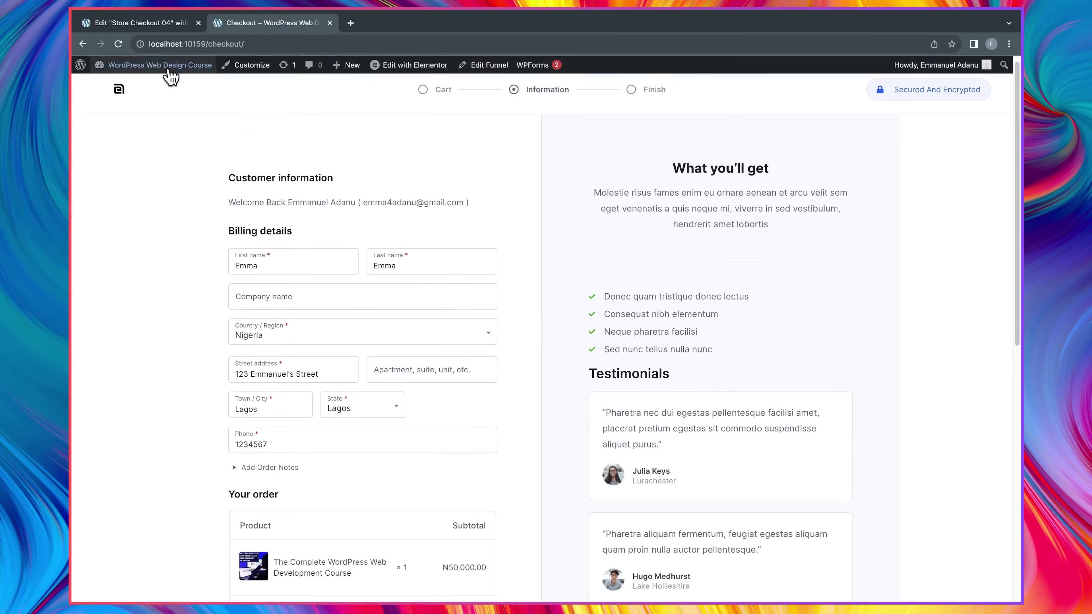
- Delete the "What you'll get" image box from the checkout template's testimonials column in the Elementor editor
{"action": "left_click", "coordinate": [159, 23]}
{"action": "scroll", "coordinate": [740, 334], "scroll_direction": "down", "scroll_amount": 5}
{"action": "scroll", "coordinate": [740, 335], "scroll_direction": "up", "scroll_amount": 5}
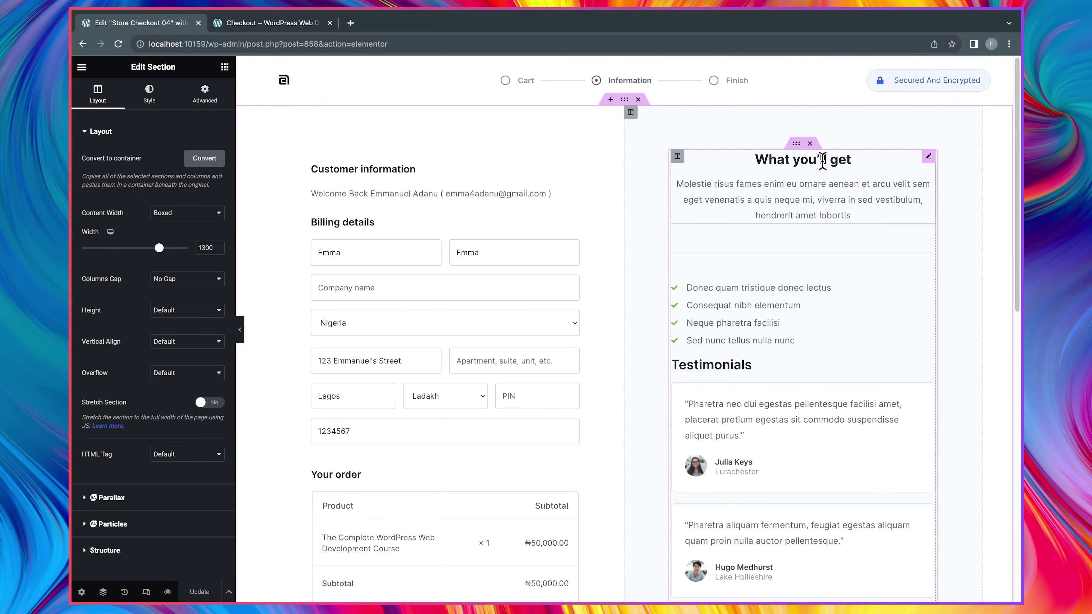
{"action": "left_click", "coordinate": [814, 179]}
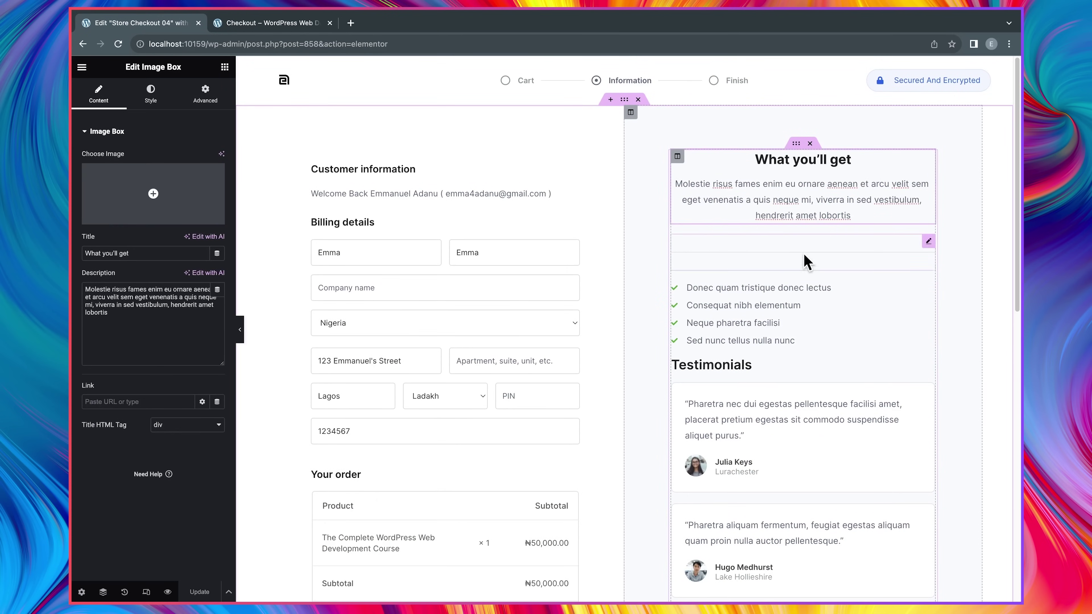
{"action": "scroll", "coordinate": [760, 377], "scroll_direction": "down", "scroll_amount": 1}
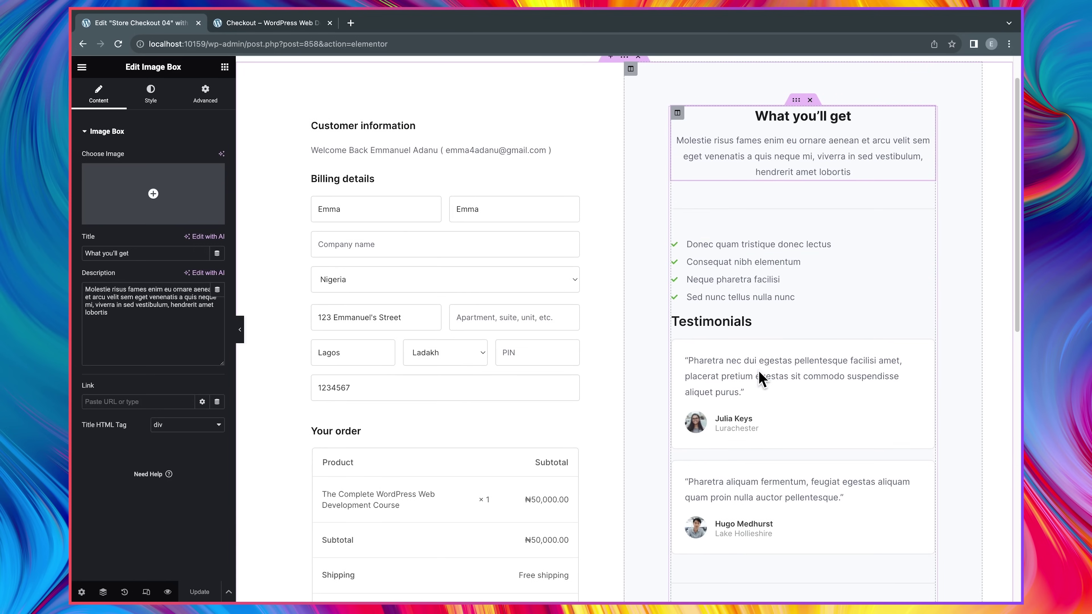
{"action": "right_click", "coordinate": [776, 156]}
{"action": "left_click", "coordinate": [792, 374]}
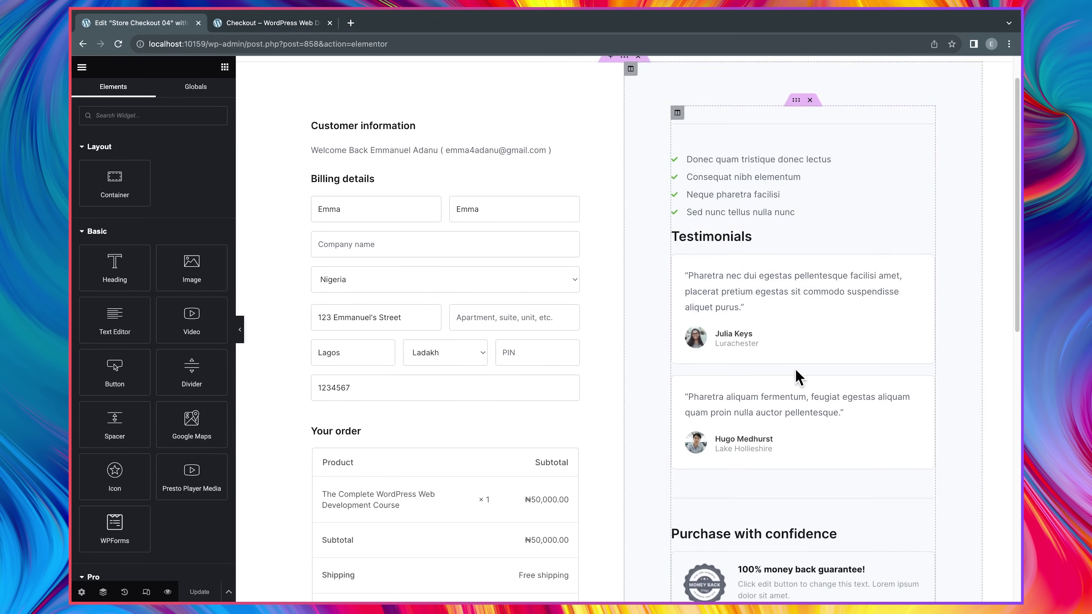
- Delete the green-check icon list and the divider above the Testimonials heading
{"action": "right_click", "coordinate": [779, 162]}
{"action": "left_click", "coordinate": [829, 382]}
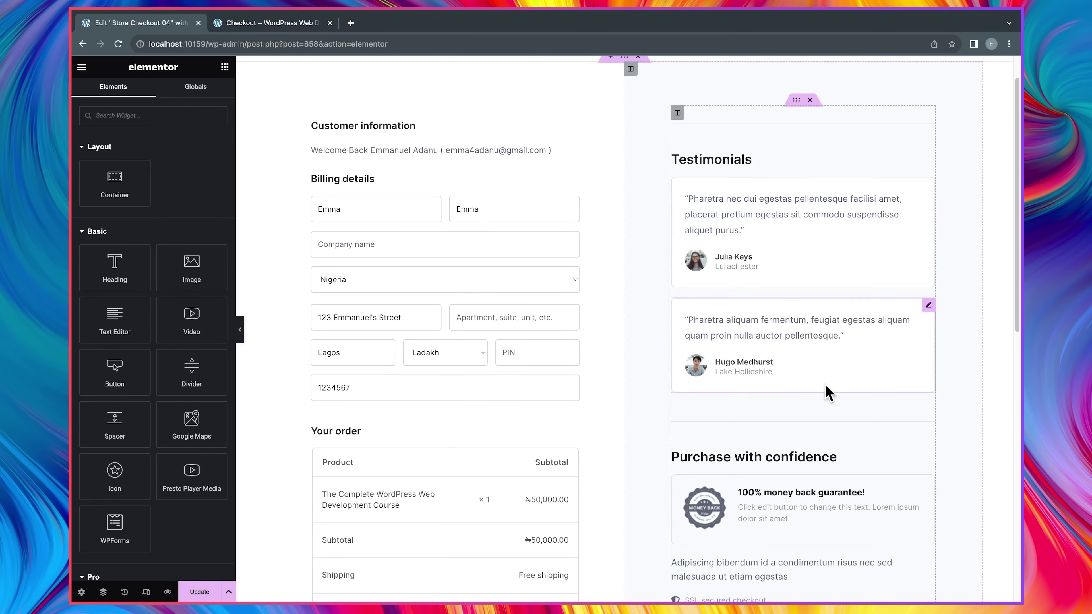
{"action": "right_click", "coordinate": [787, 130]}
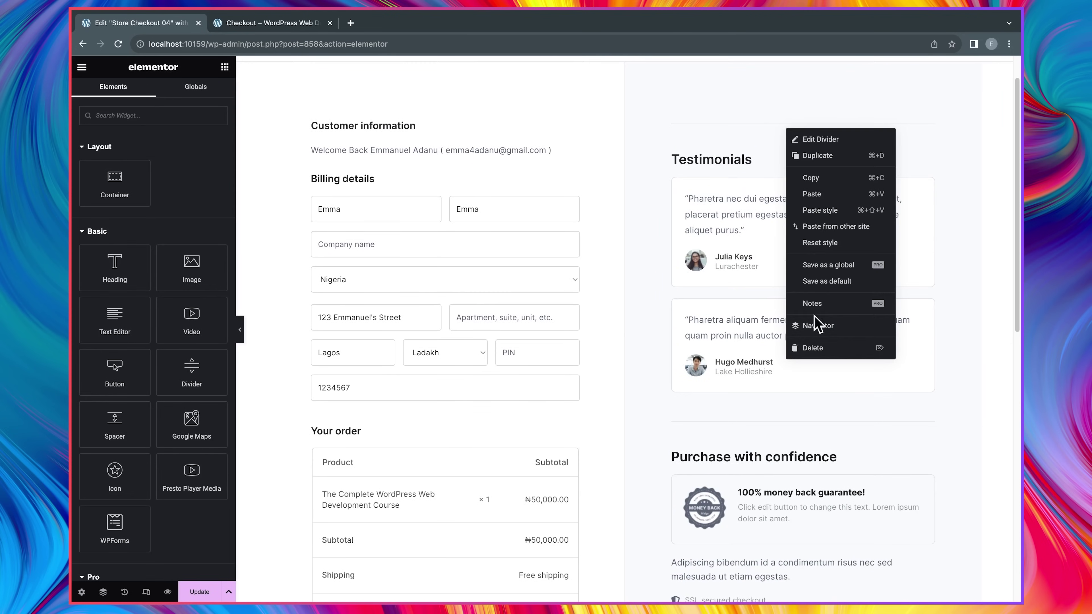
{"action": "left_click", "coordinate": [819, 349]}
{"action": "scroll", "coordinate": [791, 236], "scroll_direction": "up", "scroll_amount": 1}
- Open the Testimonials heading's style settings, and move the second testimonial below the divider, directly above the Purchase with confidence heading
{"action": "left_click", "coordinate": [758, 159]}
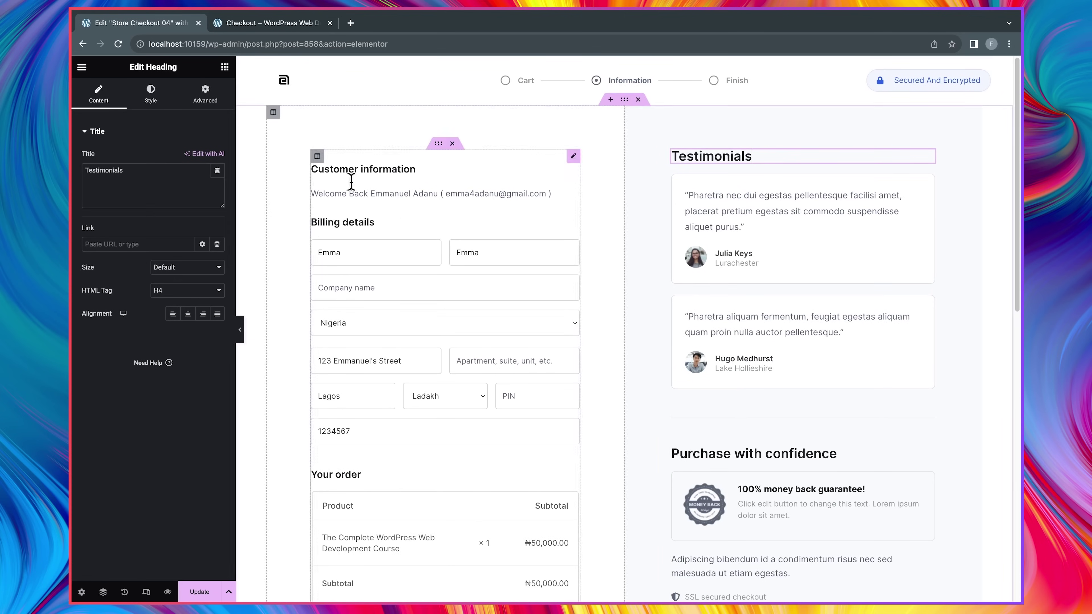
{"action": "left_click", "coordinate": [151, 92]}
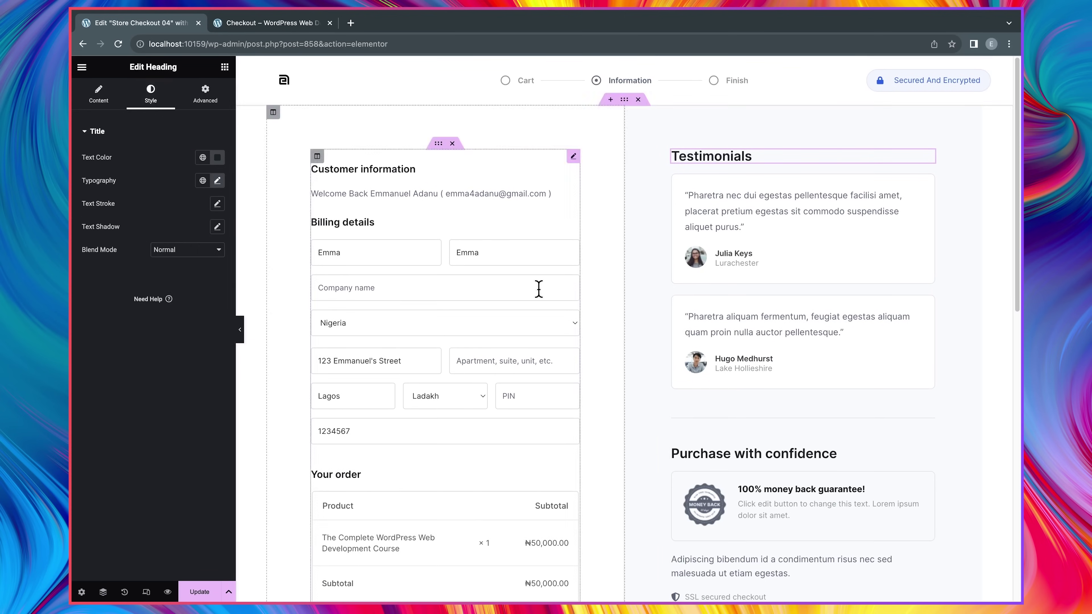
{"action": "scroll", "coordinate": [799, 219], "scroll_direction": "down", "scroll_amount": 1}
{"action": "scroll", "coordinate": [748, 292], "scroll_direction": "down", "scroll_amount": 4}
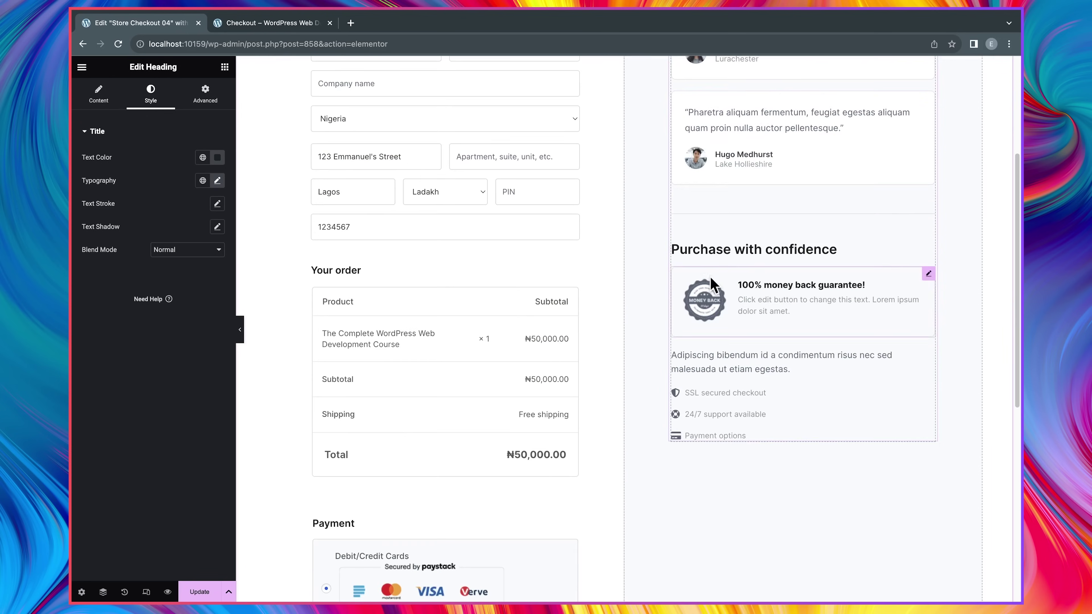
{"action": "left_click", "coordinate": [753, 149]}
{"action": "scroll", "coordinate": [865, 370], "scroll_direction": "down", "scroll_amount": 2}
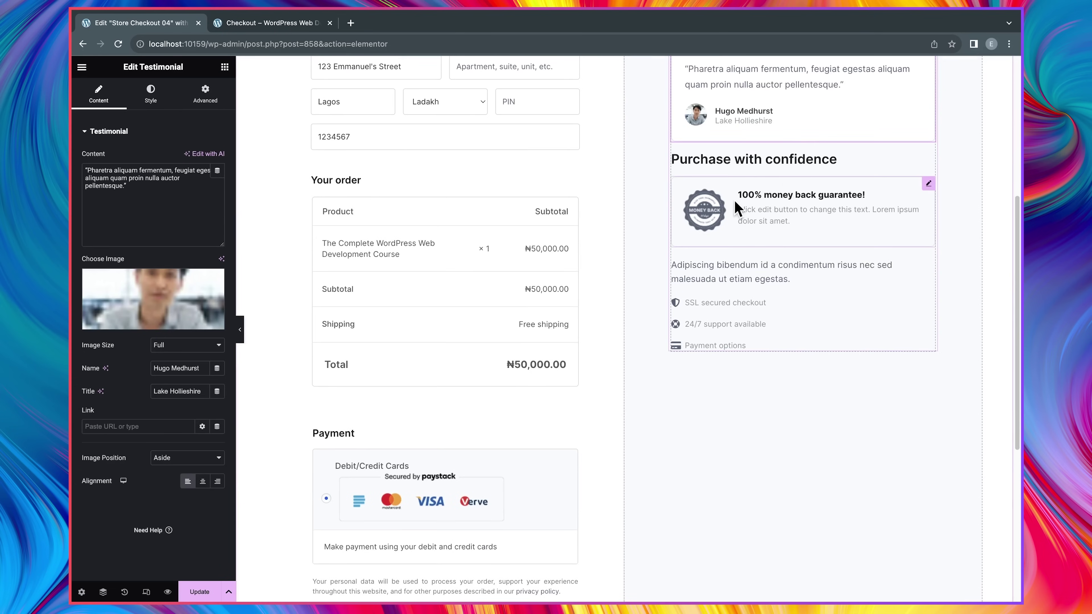
- Replace the badge in the money back guarantee image box with the uploaded gold guarantee image img.png
{"action": "left_click", "coordinate": [688, 218]}
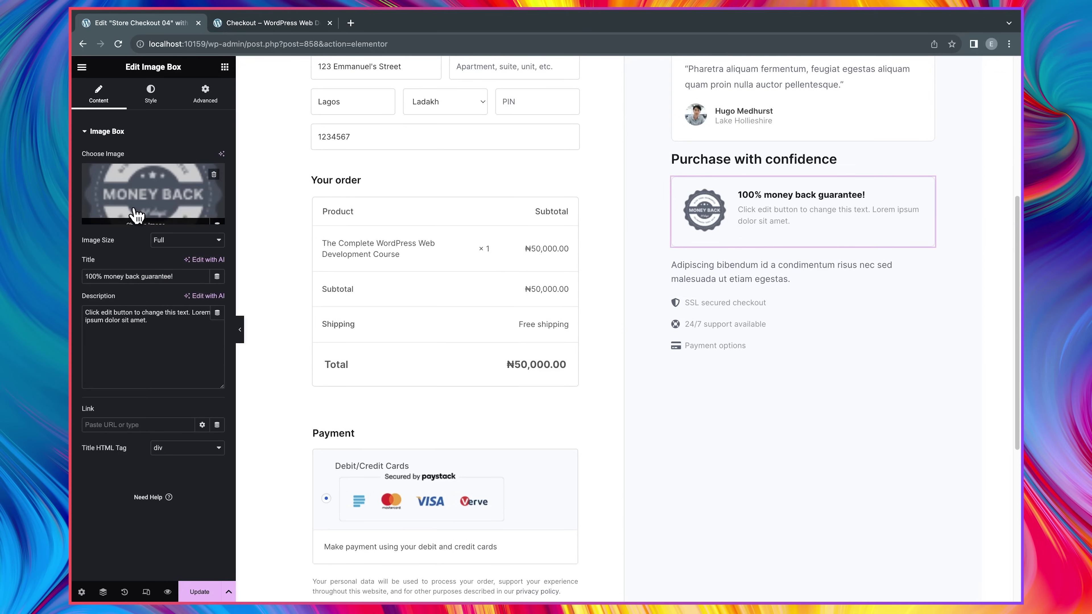
{"action": "left_click", "coordinate": [159, 224]}
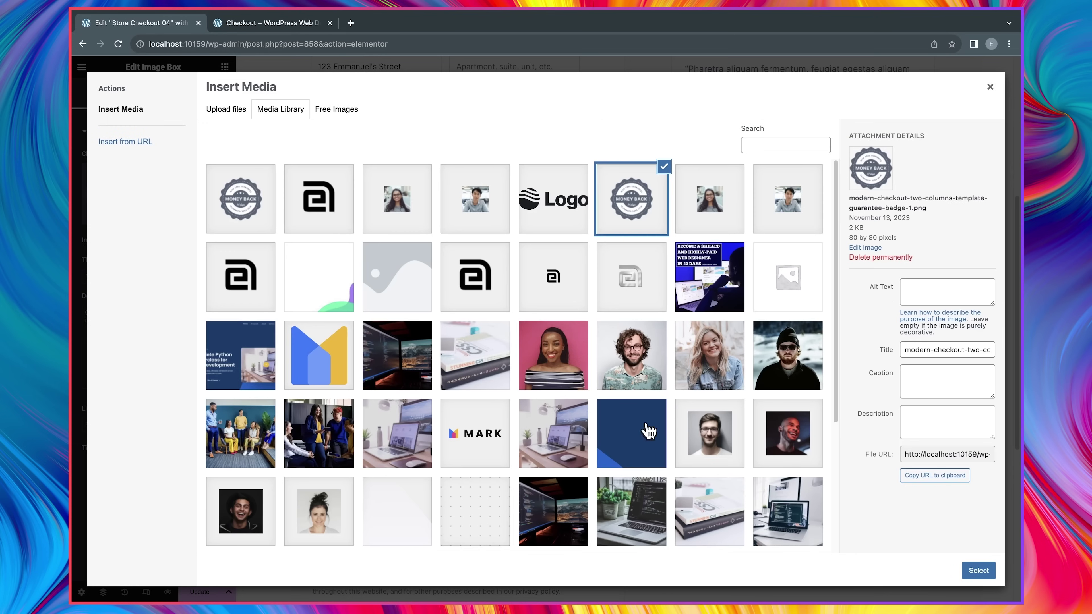
{"action": "left_click", "coordinate": [228, 112]}
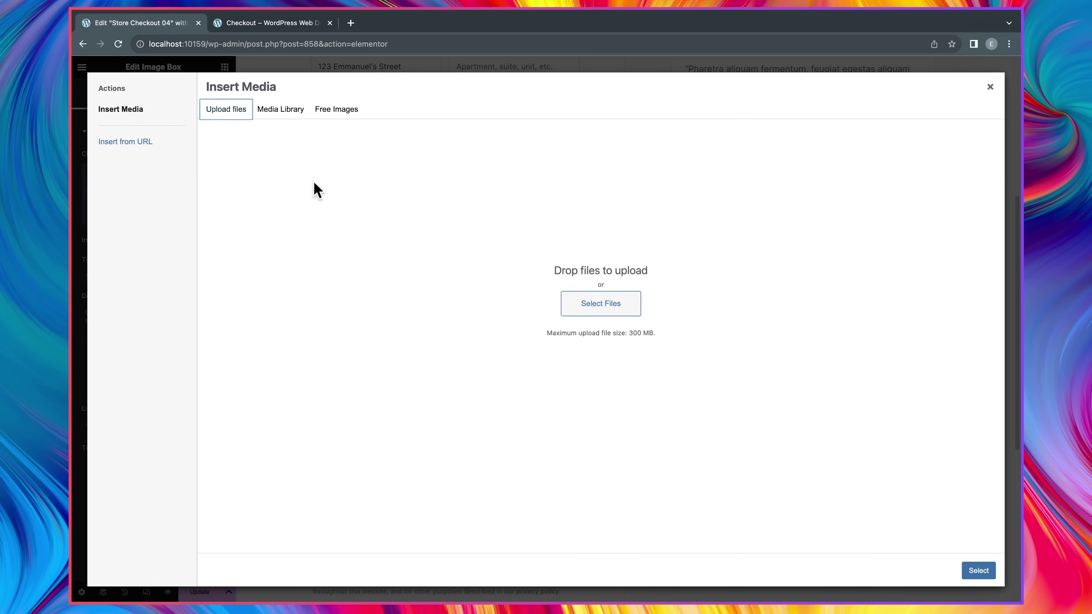
{"action": "left_click", "coordinate": [604, 310]}
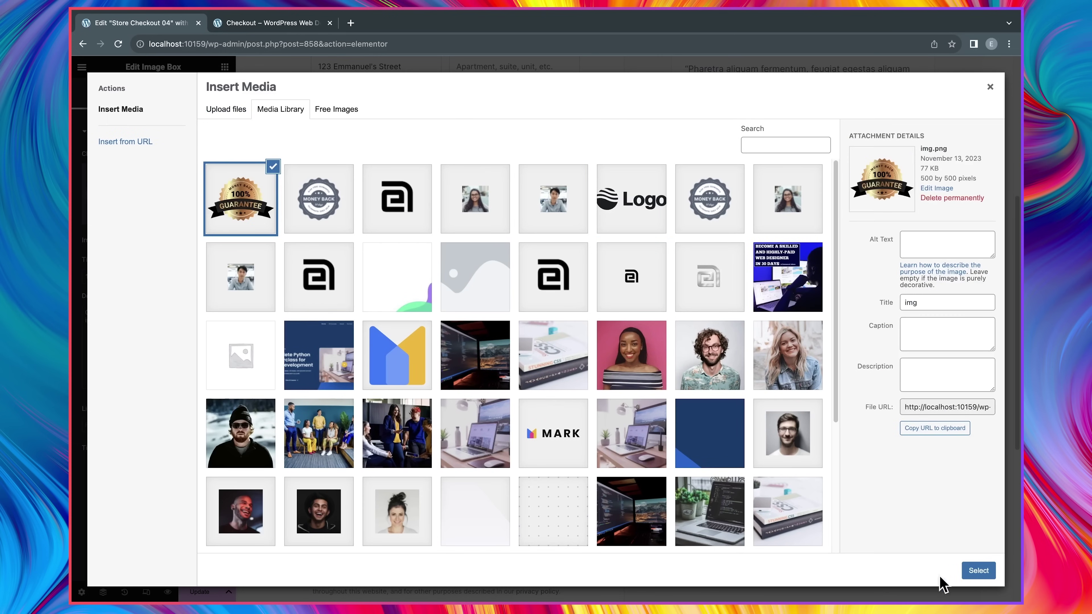
{"action": "left_click", "coordinate": [977, 572]}
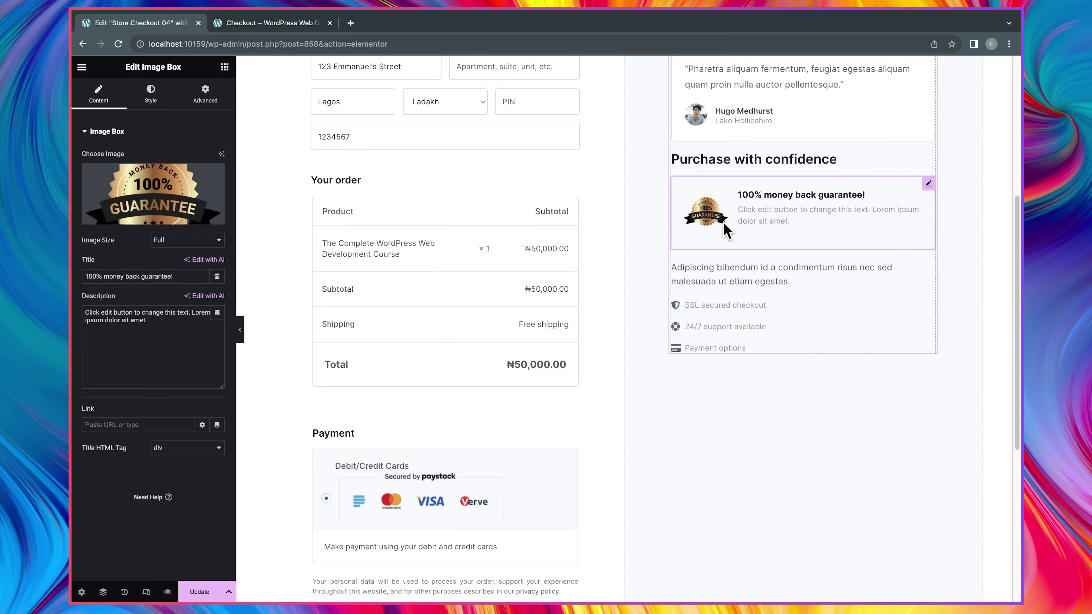
- Set the guarantee box's description to "If, for any reason, you are not happy with our products, we offer a 30-day money-back guarantee." and update the page
{"action": "mouse_move", "coordinate": [151, 195]}
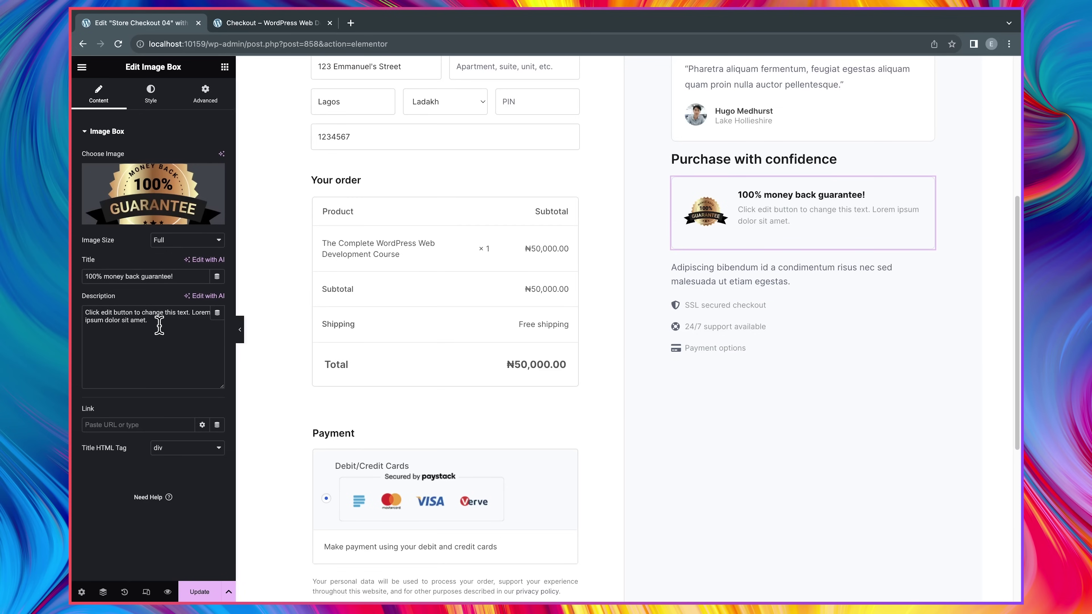
{"action": "left_click_drag", "start_coordinate": [142, 324], "coordinate": [80, 311]}
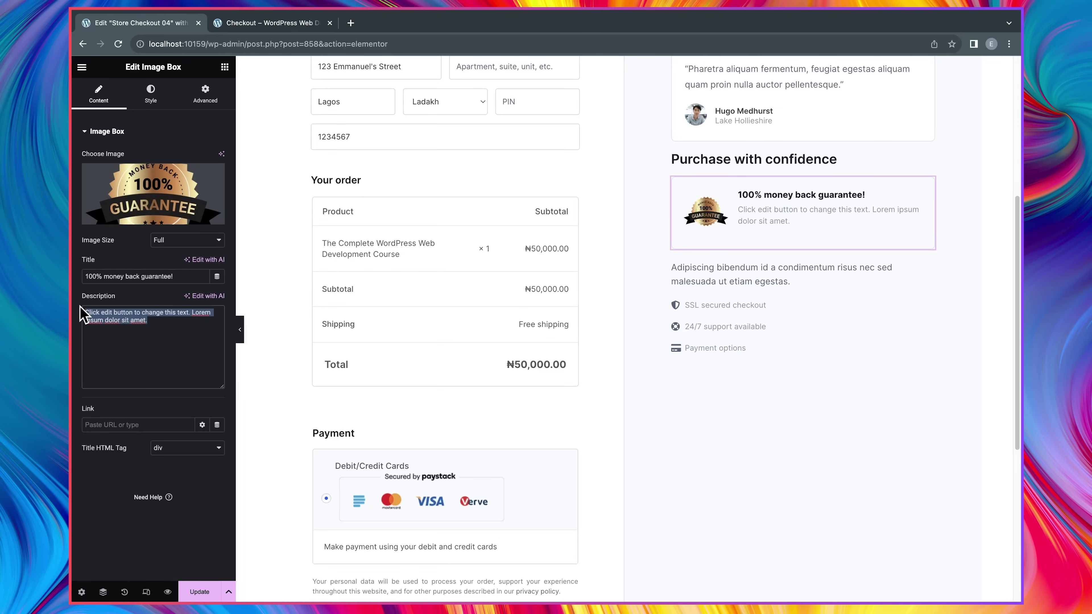
{"action": "type", "text": "If, for any reason, you are not happy with our products, we offer a 30-day money-back guarantee."}
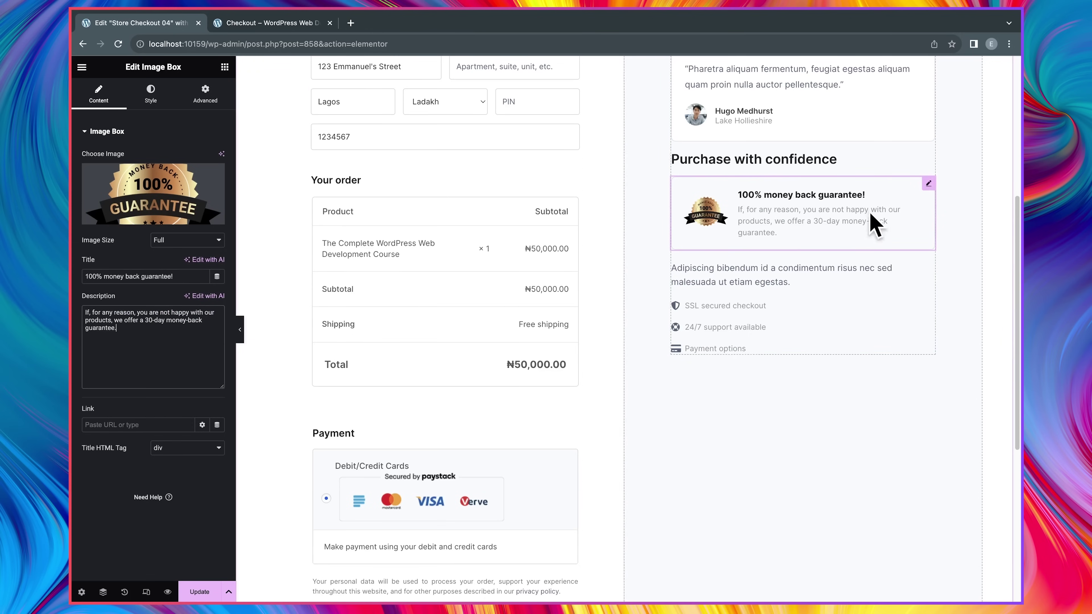
{"action": "left_click", "coordinate": [201, 591]}
- Review the edited checkout template in the editor, from the testimonials and divider down to the trust list and payment section
{"action": "scroll", "coordinate": [705, 301], "scroll_direction": "down", "scroll_amount": 1}
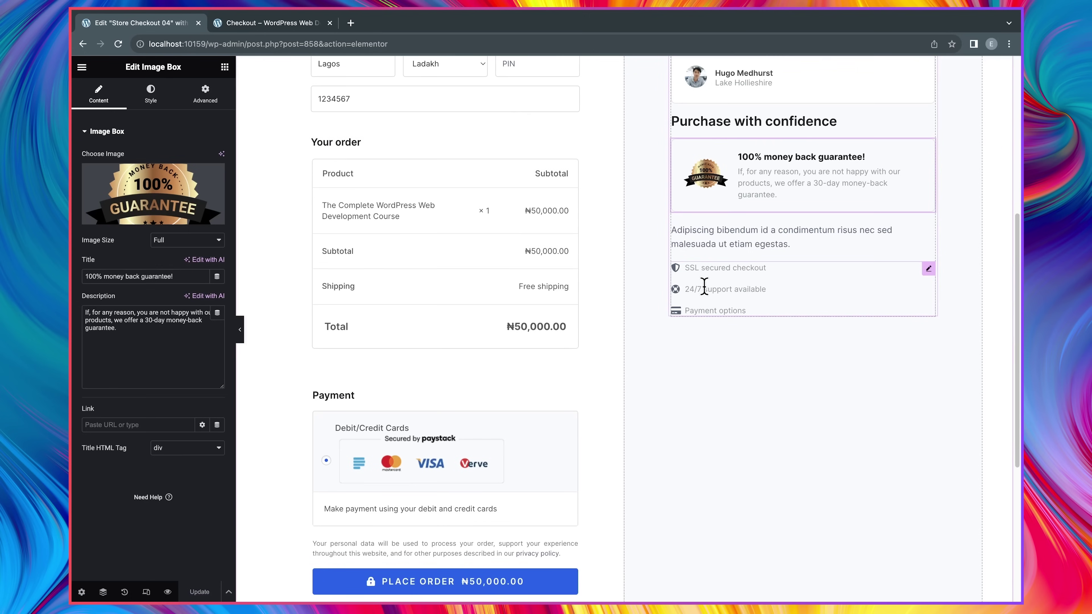
{"action": "left_click", "coordinate": [703, 265]}
{"action": "scroll", "coordinate": [578, 464], "scroll_direction": "down", "scroll_amount": 1}
{"action": "scroll", "coordinate": [770, 430], "scroll_direction": "up", "scroll_amount": 7}
{"action": "scroll", "coordinate": [829, 312], "scroll_direction": "down", "scroll_amount": 4}
{"action": "scroll", "coordinate": [828, 313], "scroll_direction": "up", "scroll_amount": 1}
{"action": "scroll", "coordinate": [829, 313], "scroll_direction": "up", "scroll_amount": 2}
{"action": "left_click", "coordinate": [774, 266]}
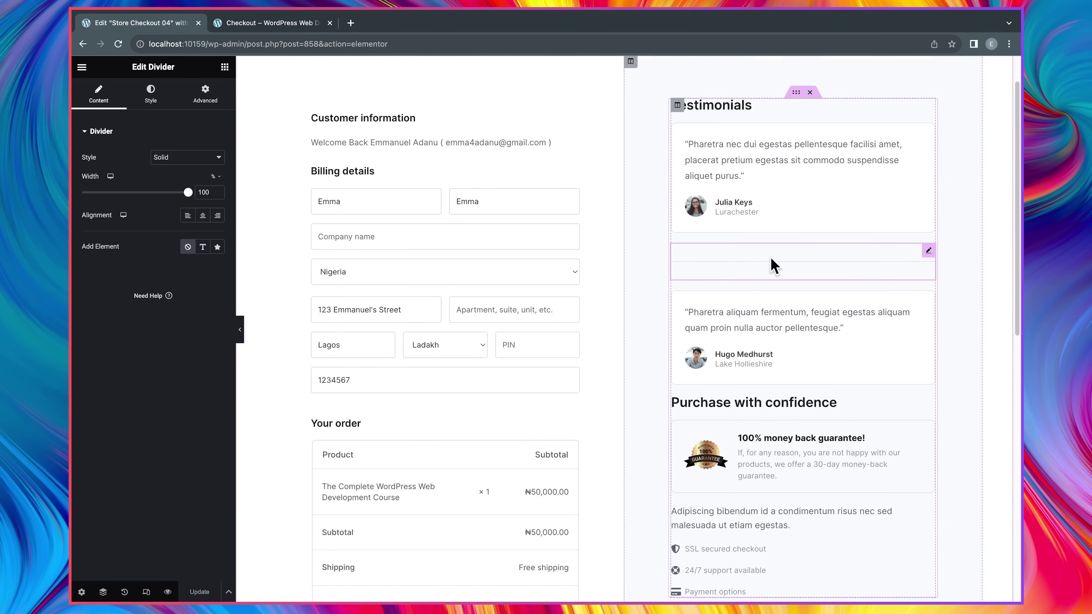
{"action": "scroll", "coordinate": [775, 263], "scroll_direction": "up", "scroll_amount": 1}
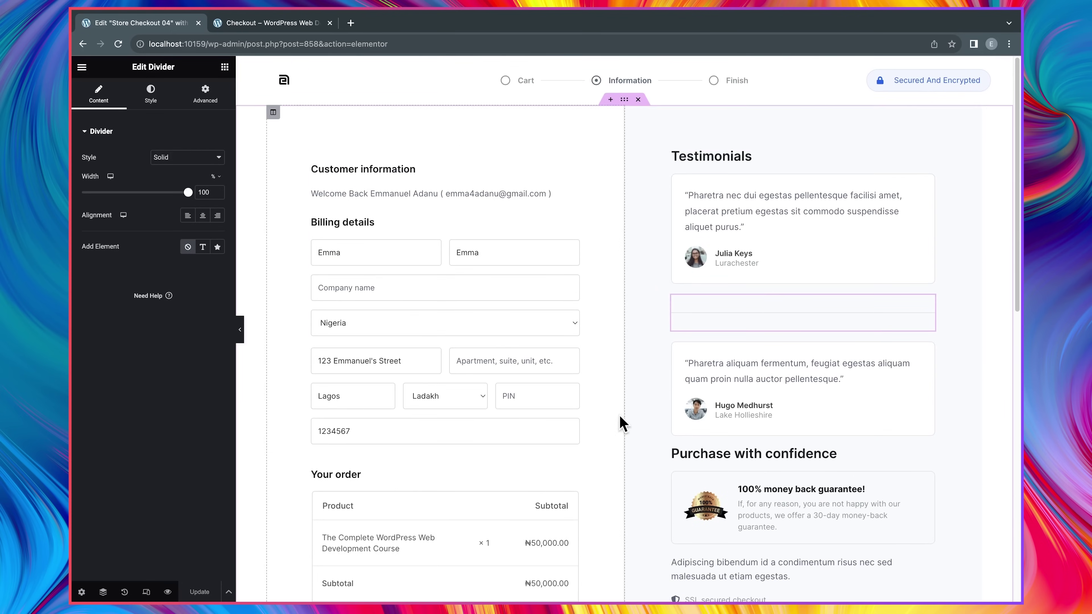
{"action": "scroll", "coordinate": [622, 421], "scroll_direction": "down", "scroll_amount": 6}
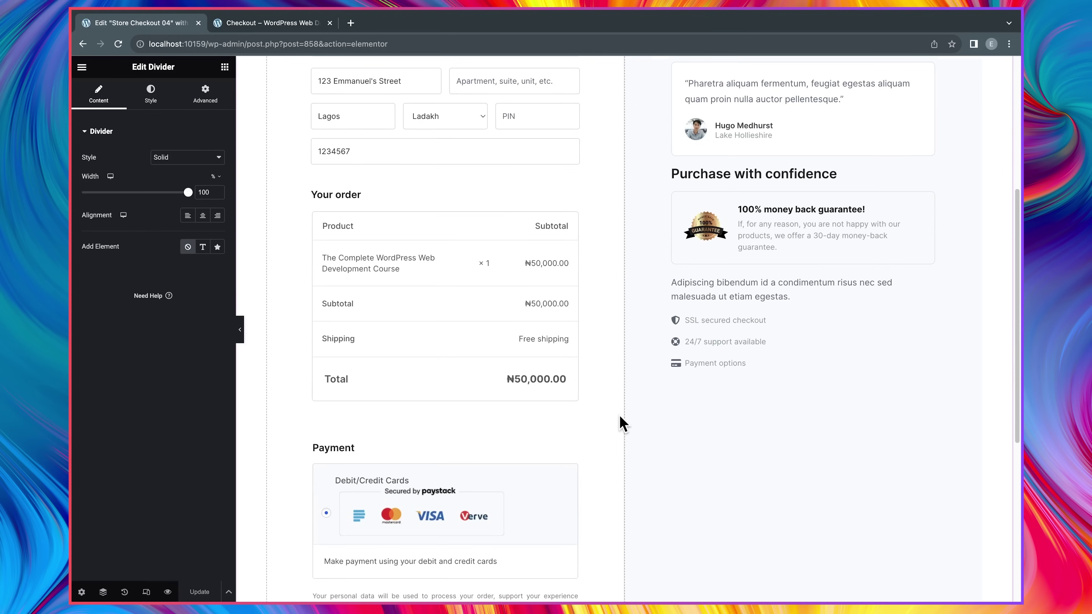
{"action": "scroll", "coordinate": [621, 423], "scroll_direction": "up", "scroll_amount": 4}
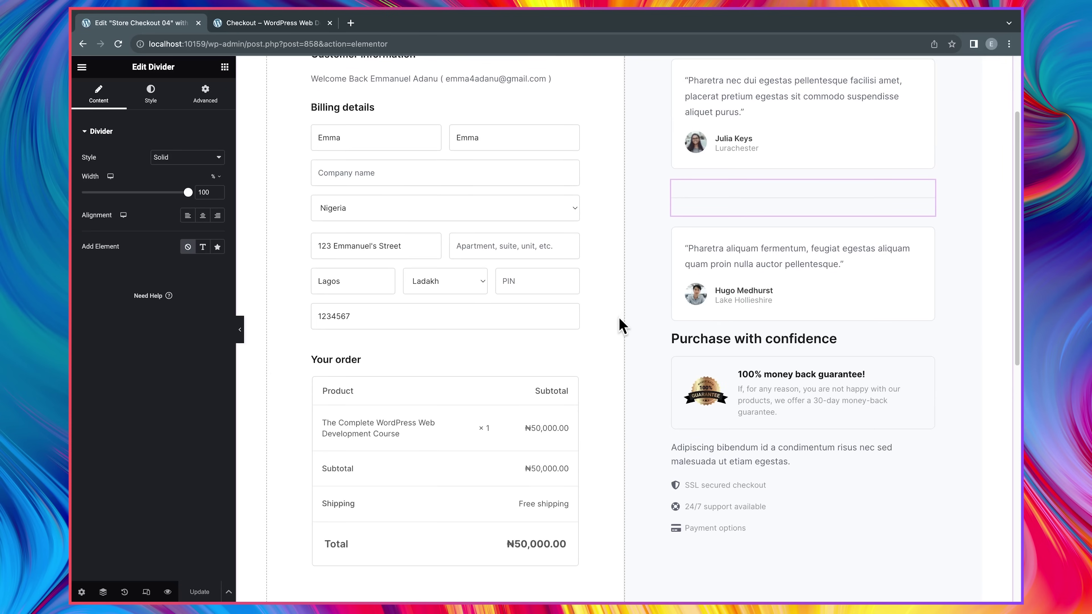
- Reload the live checkout page and review the updated testimonials, guarantee box, order summary and billing form
{"action": "left_click", "coordinate": [264, 23]}
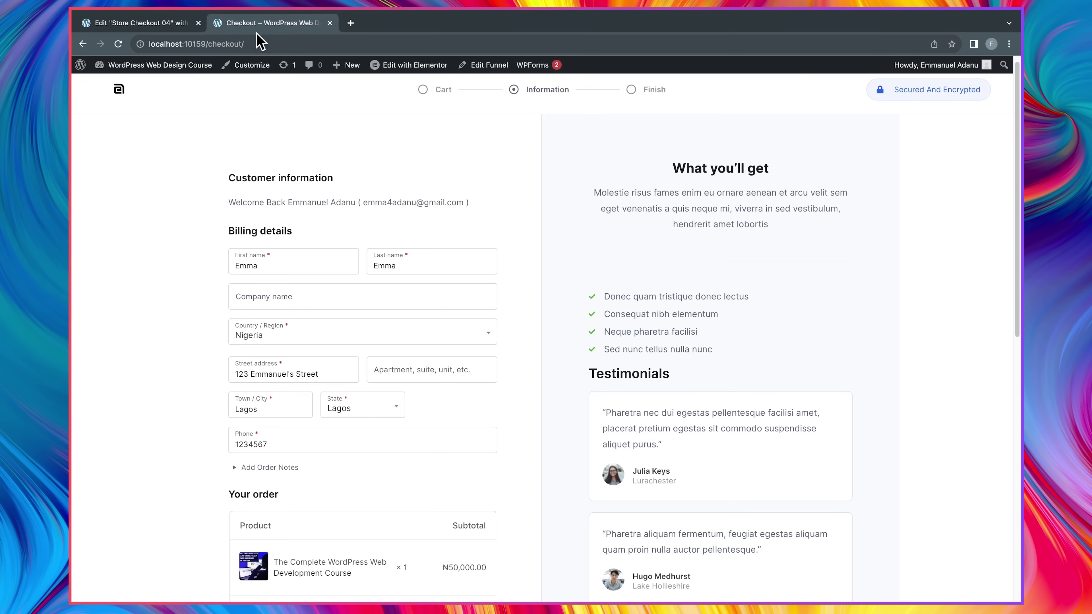
{"action": "left_click", "coordinate": [118, 43]}
{"action": "scroll", "coordinate": [434, 305], "scroll_direction": "down", "scroll_amount": 5}
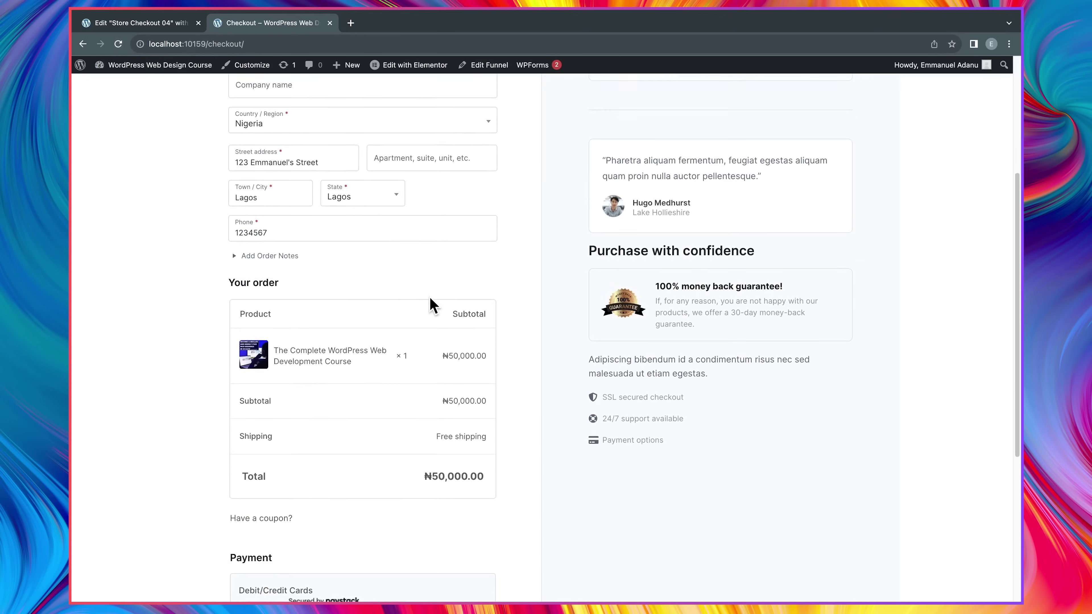
{"action": "scroll", "coordinate": [432, 305], "scroll_direction": "up", "scroll_amount": 2}
{"action": "scroll", "coordinate": [432, 305], "scroll_direction": "up", "scroll_amount": 2}
{"action": "scroll", "coordinate": [738, 236], "scroll_direction": "down", "scroll_amount": 8}
{"action": "scroll", "coordinate": [738, 238], "scroll_direction": "up", "scroll_amount": 4}
{"action": "scroll", "coordinate": [738, 238], "scroll_direction": "up", "scroll_amount": 5}
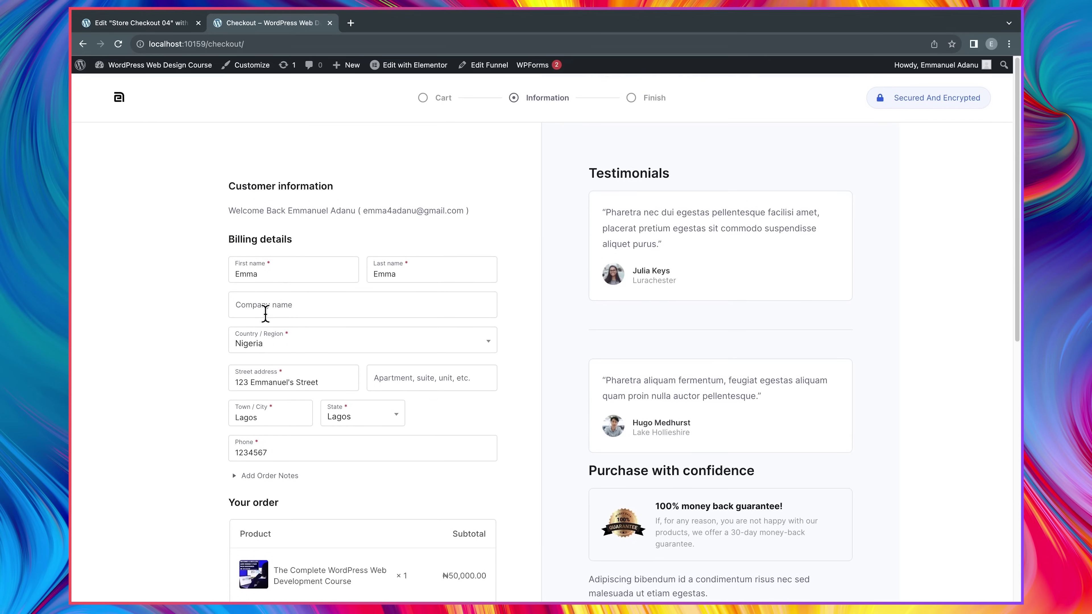
{"action": "scroll", "coordinate": [276, 365], "scroll_direction": "down", "scroll_amount": 1}
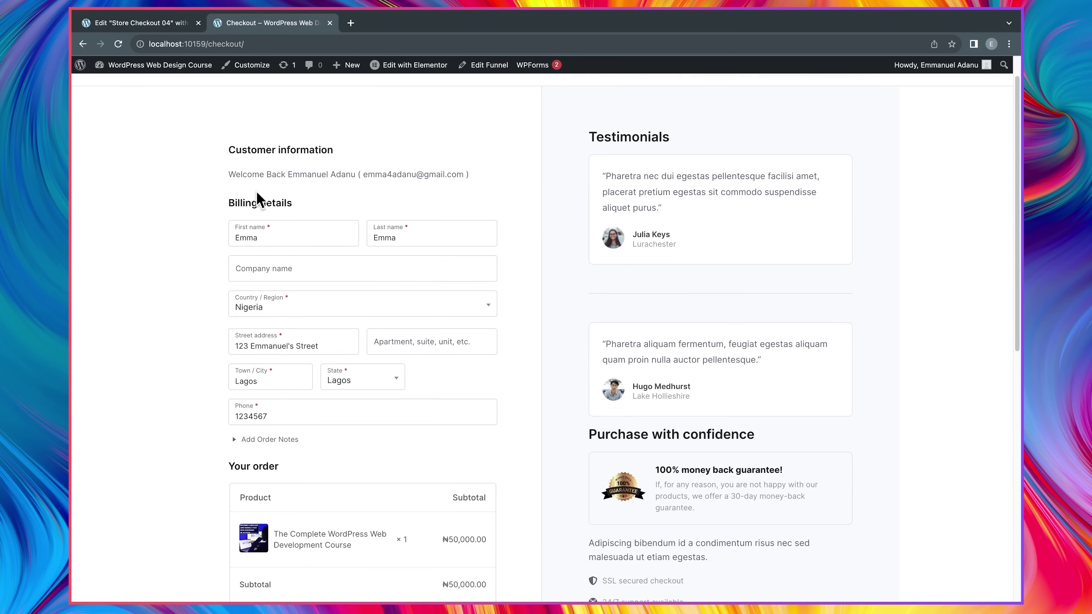
- Exit Elementor to the CartFlows Store Checkout 04 funnel, leaving the block editor, and open the checkout step's Checkout Form settings
{"action": "left_click", "coordinate": [134, 24]}
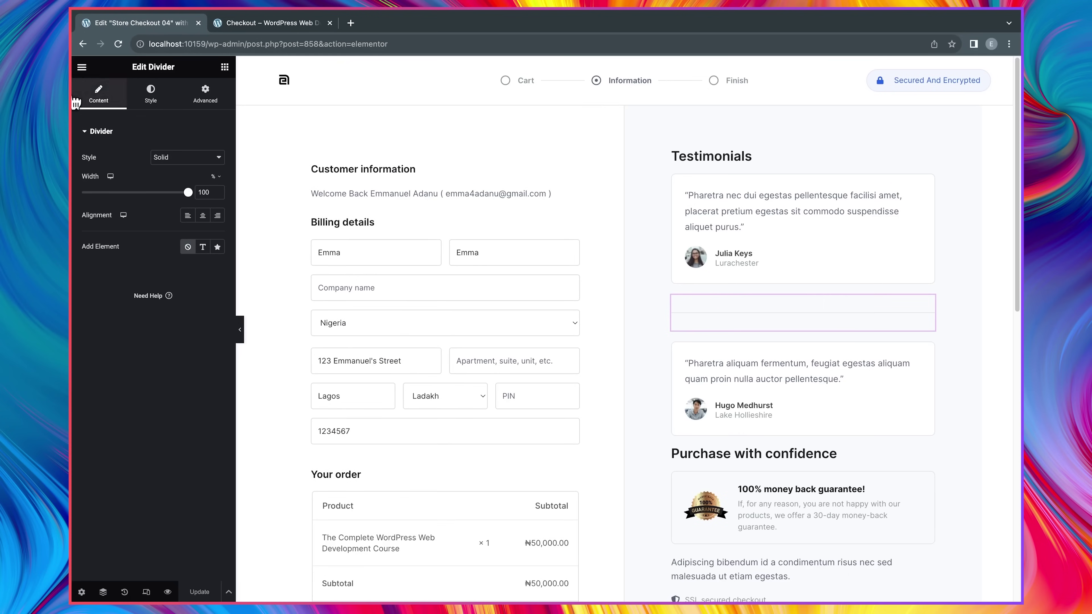
{"action": "left_click", "coordinate": [81, 66]}
{"action": "left_click", "coordinate": [111, 301]}
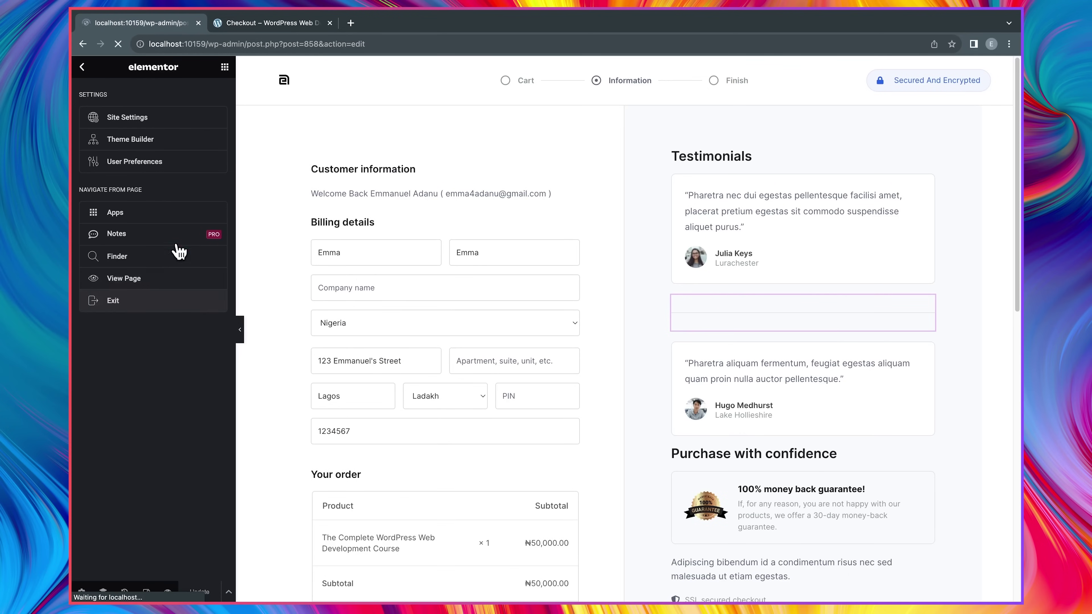
{"action": "left_click", "coordinate": [86, 78]}
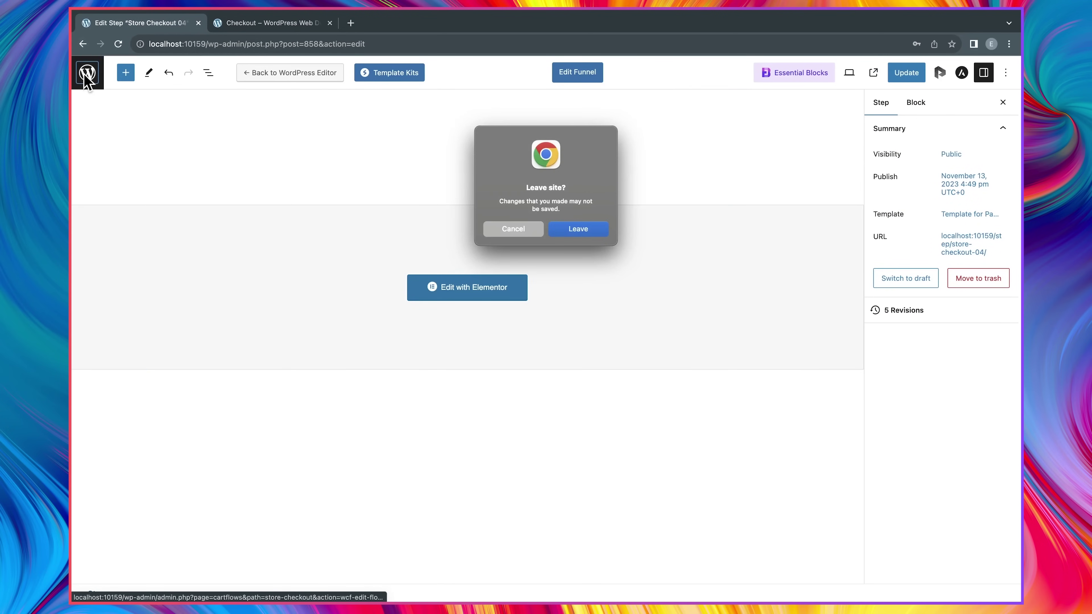
{"action": "left_click", "coordinate": [582, 230]}
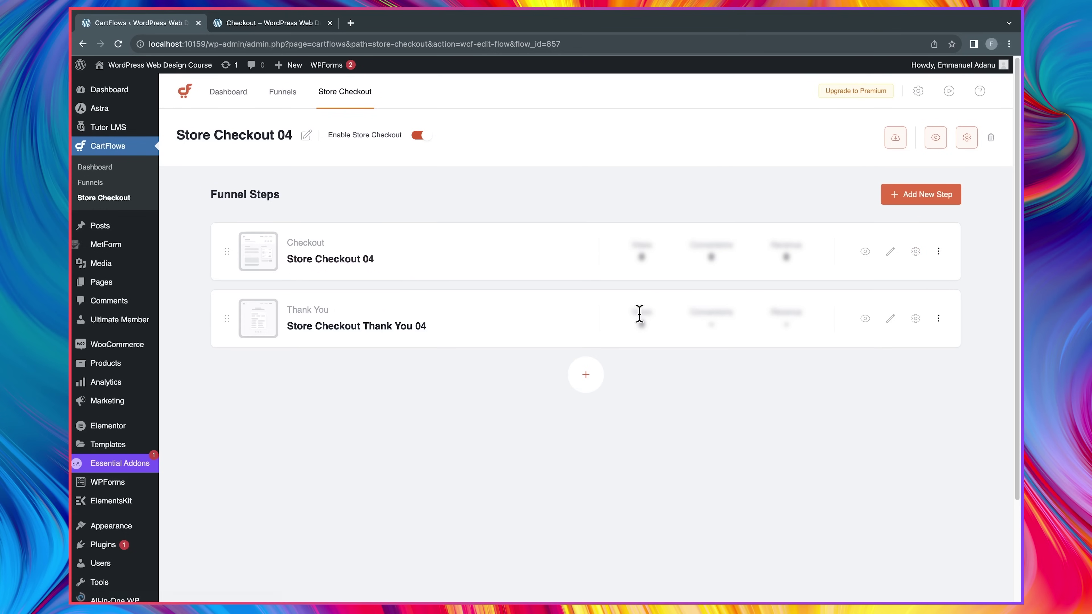
{"action": "left_click", "coordinate": [915, 252]}
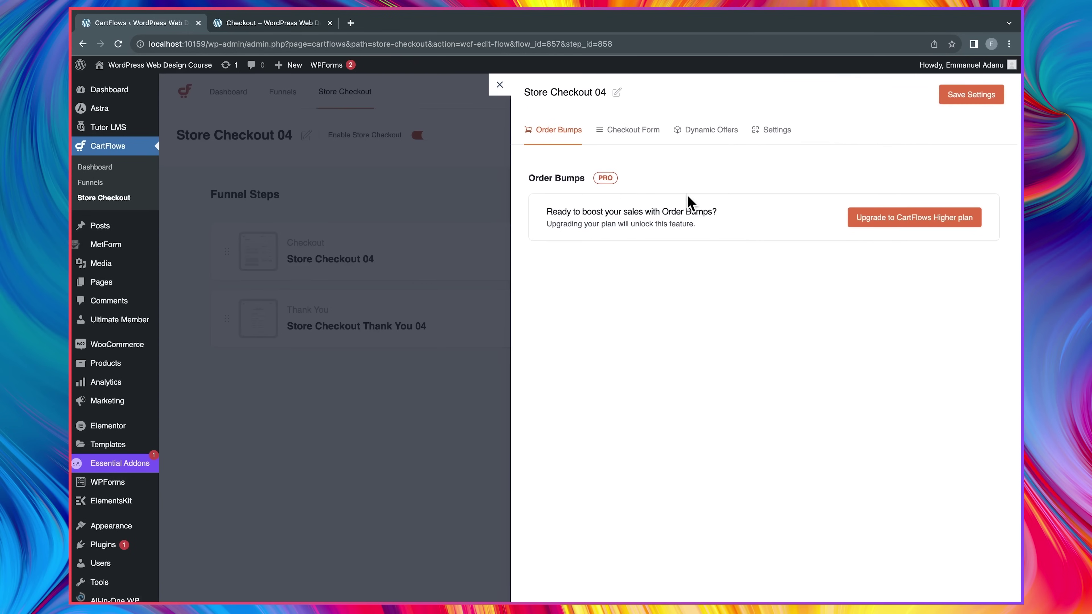
{"action": "left_click", "coordinate": [626, 139]}
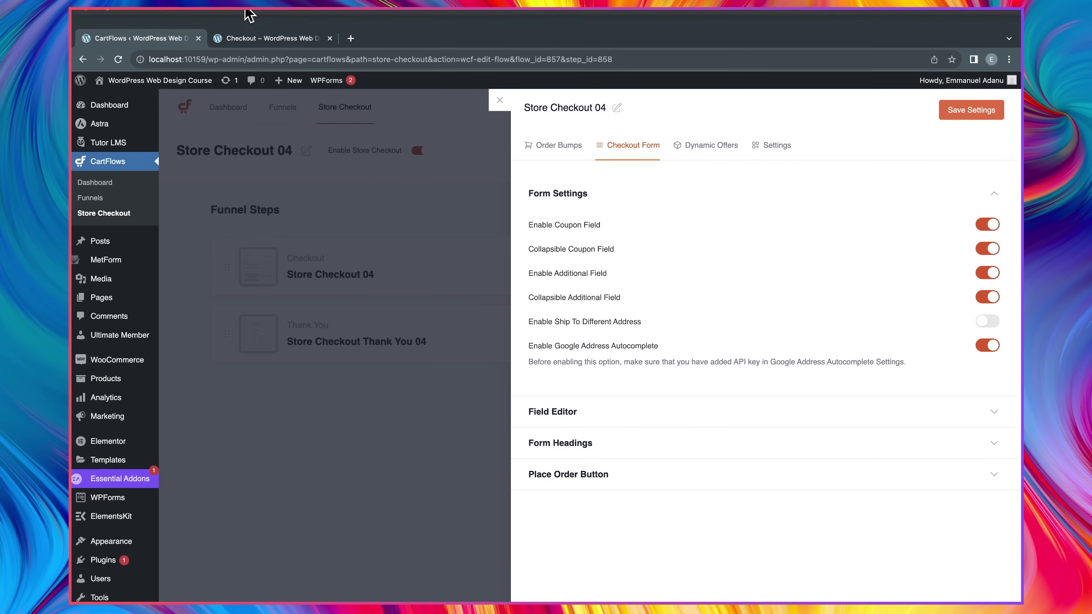
- Expand the coupon field below the order summary on the live checkout page to examine how it works
{"action": "left_click", "coordinate": [246, 40]}
{"action": "scroll", "coordinate": [275, 261], "scroll_direction": "down", "scroll_amount": 10}
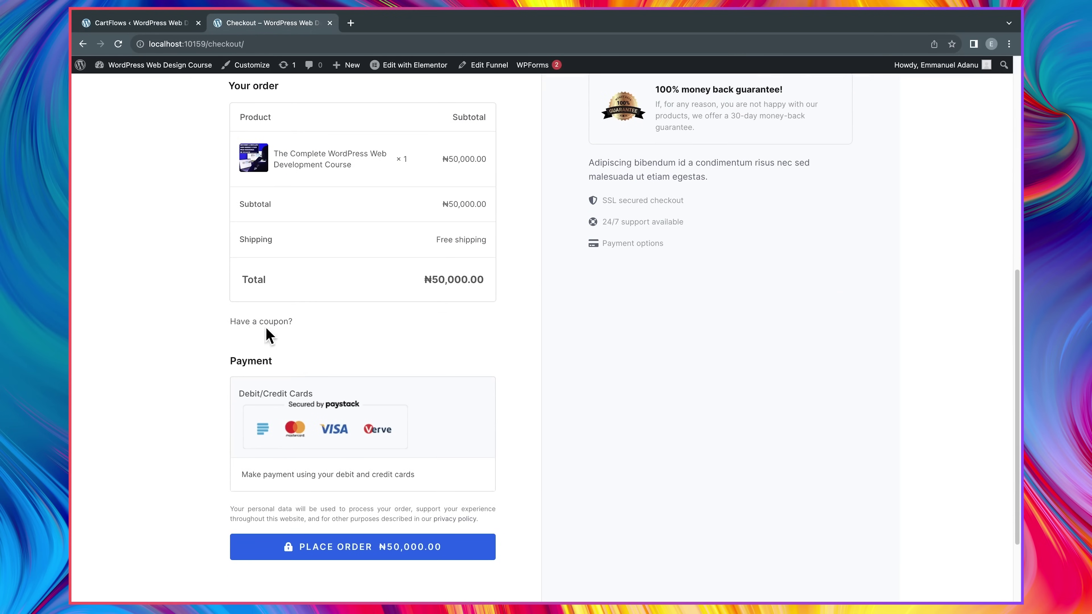
{"action": "left_click", "coordinate": [277, 323]}
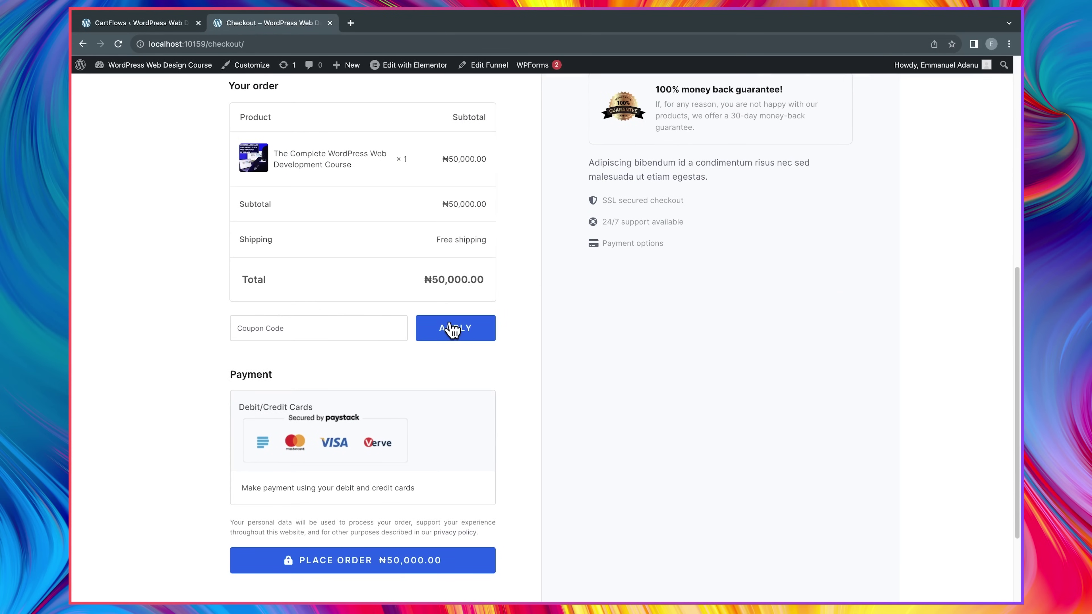
{"action": "scroll", "coordinate": [335, 281], "scroll_direction": "up", "scroll_amount": 10}
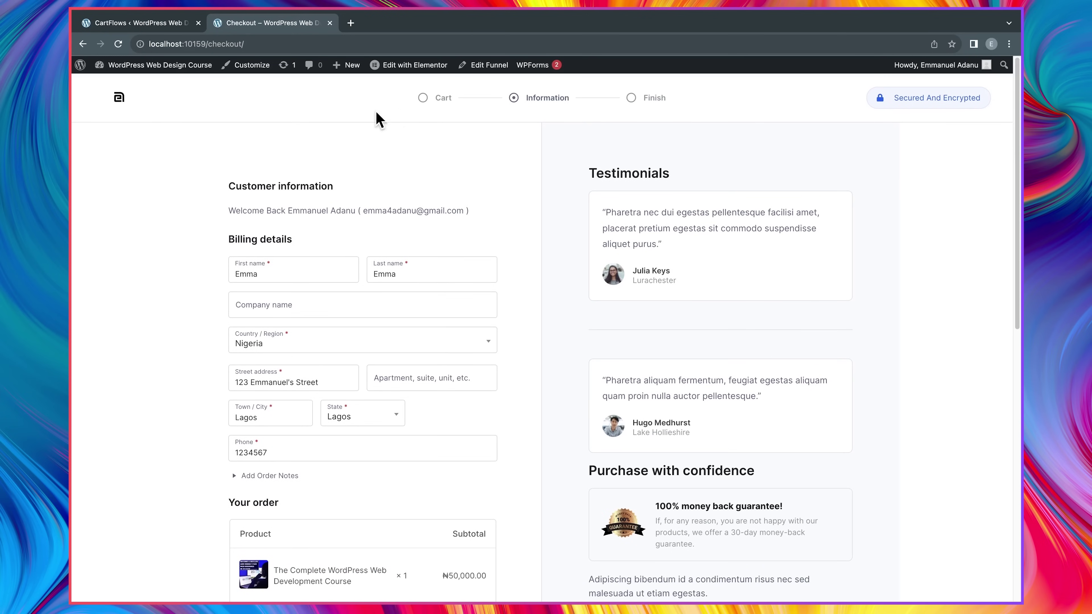
- Disable the Additional Field in the CartFlows checkout form settings, and expand the Field Editor to its billing fields
{"action": "left_click", "coordinate": [163, 24]}
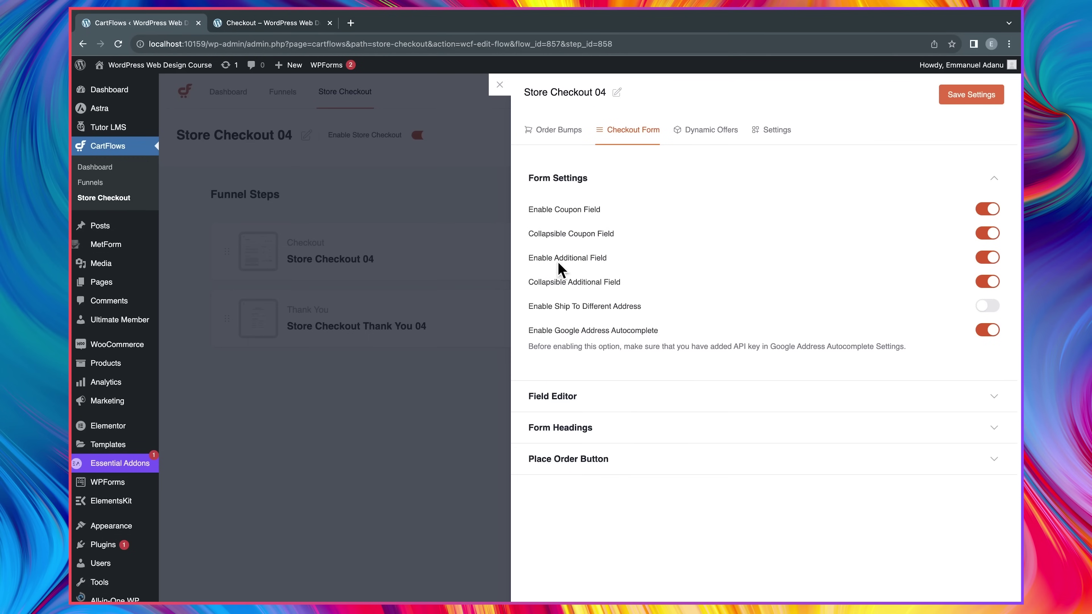
{"action": "left_click", "coordinate": [988, 258]}
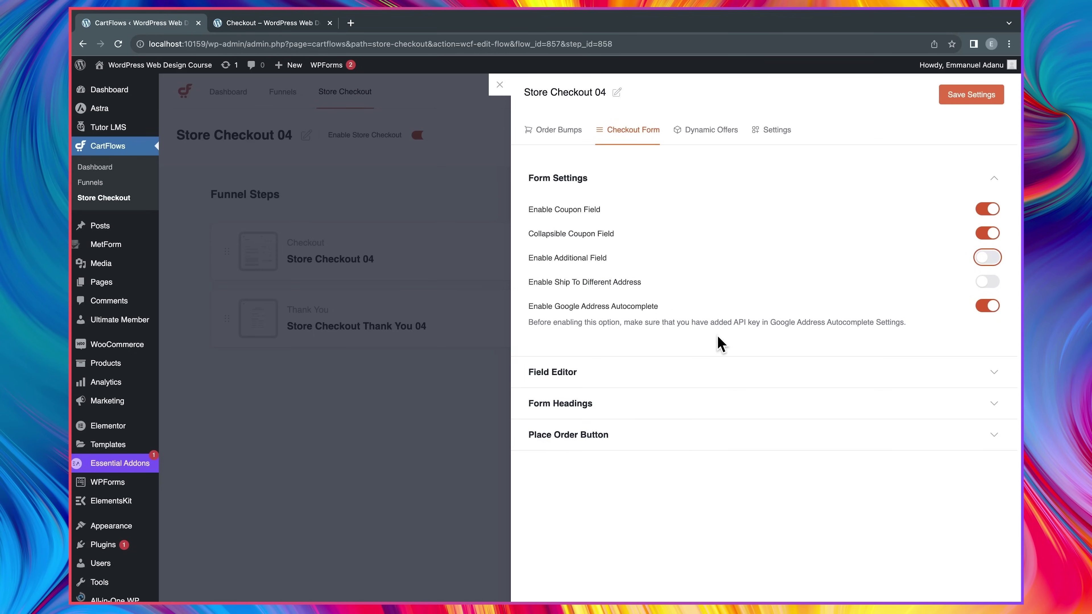
{"action": "left_click", "coordinate": [629, 381]}
{"action": "scroll", "coordinate": [678, 434], "scroll_direction": "down", "scroll_amount": 8}
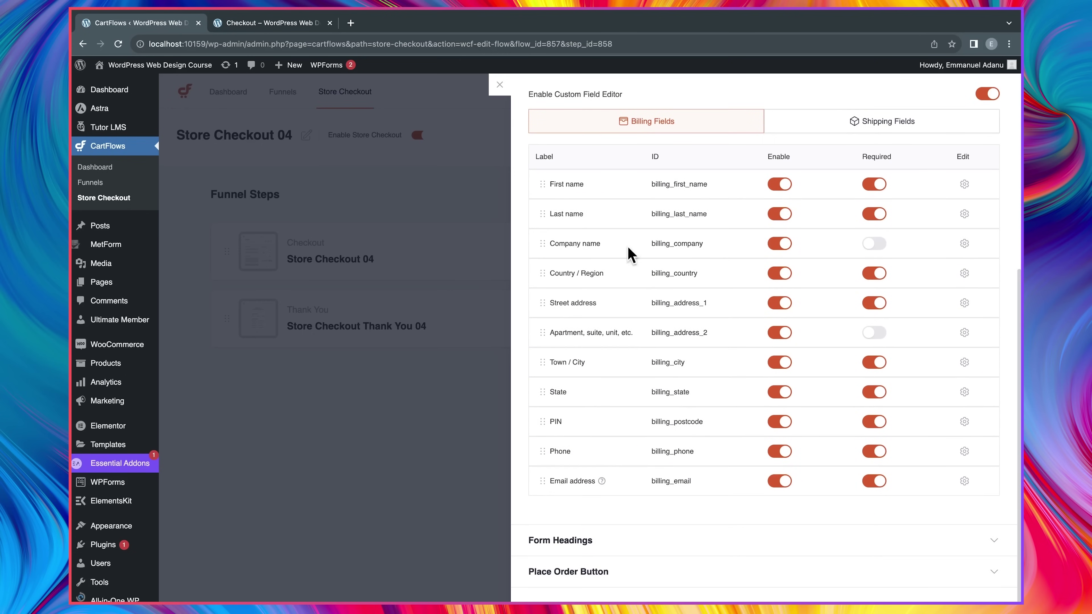
- Disable the company, country, street address, apartment, town/city, state and PIN billing fields, and save the checkout form settings
{"action": "left_click", "coordinate": [779, 274]}
{"action": "left_click", "coordinate": [874, 277]}
{"action": "left_click", "coordinate": [782, 305]}
{"action": "left_click", "coordinate": [872, 306]}
{"action": "left_click", "coordinate": [781, 335]}
{"action": "left_click", "coordinate": [783, 364]}
{"action": "left_click", "coordinate": [877, 362]}
{"action": "left_click", "coordinate": [781, 392]}
{"action": "left_click", "coordinate": [872, 393]}
{"action": "left_click", "coordinate": [781, 421]}
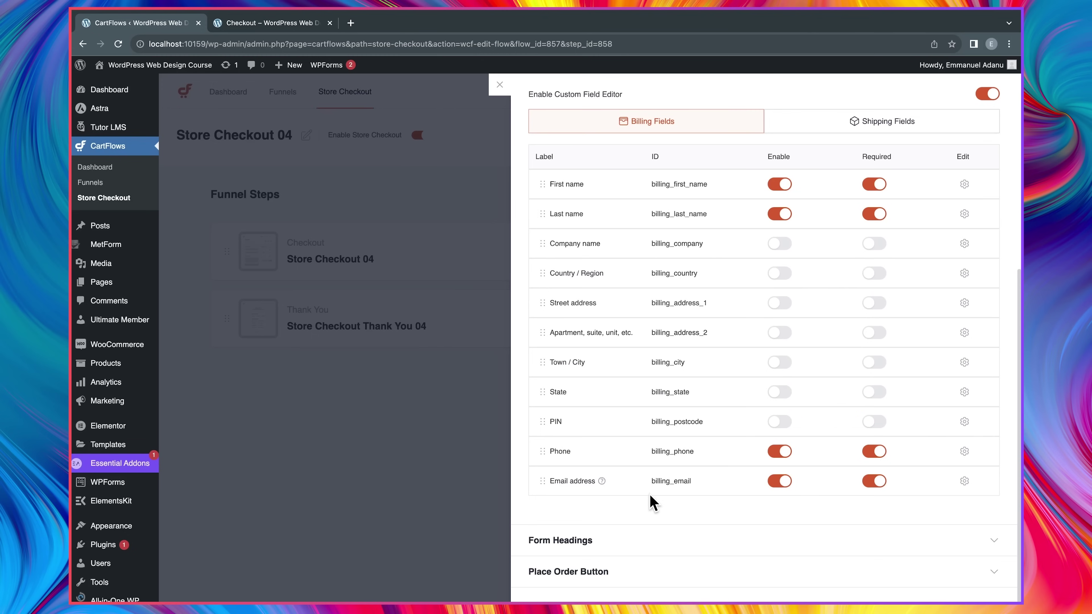
{"action": "scroll", "coordinate": [653, 502], "scroll_direction": "up", "scroll_amount": 7}
{"action": "left_click", "coordinate": [959, 95]}
- Expand the Form Headings section and review its heading fields and validation error message option
{"action": "scroll", "coordinate": [824, 259], "scroll_direction": "down", "scroll_amount": 7}
{"action": "left_click", "coordinate": [607, 543]}
{"action": "scroll", "coordinate": [610, 545], "scroll_direction": "down", "scroll_amount": 5}
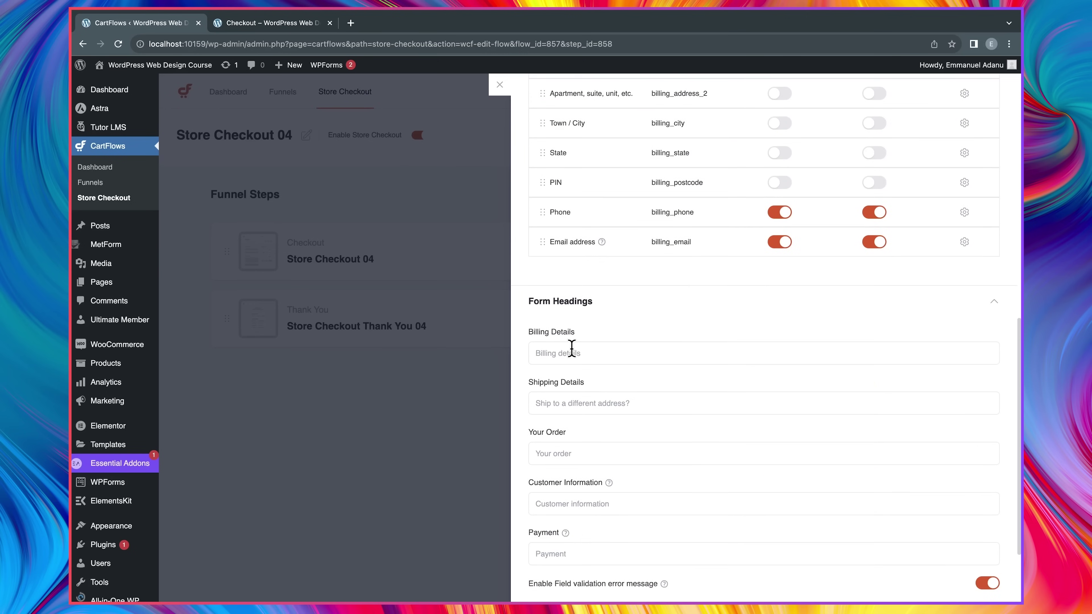
{"action": "scroll", "coordinate": [598, 398], "scroll_direction": "down", "scroll_amount": 3}
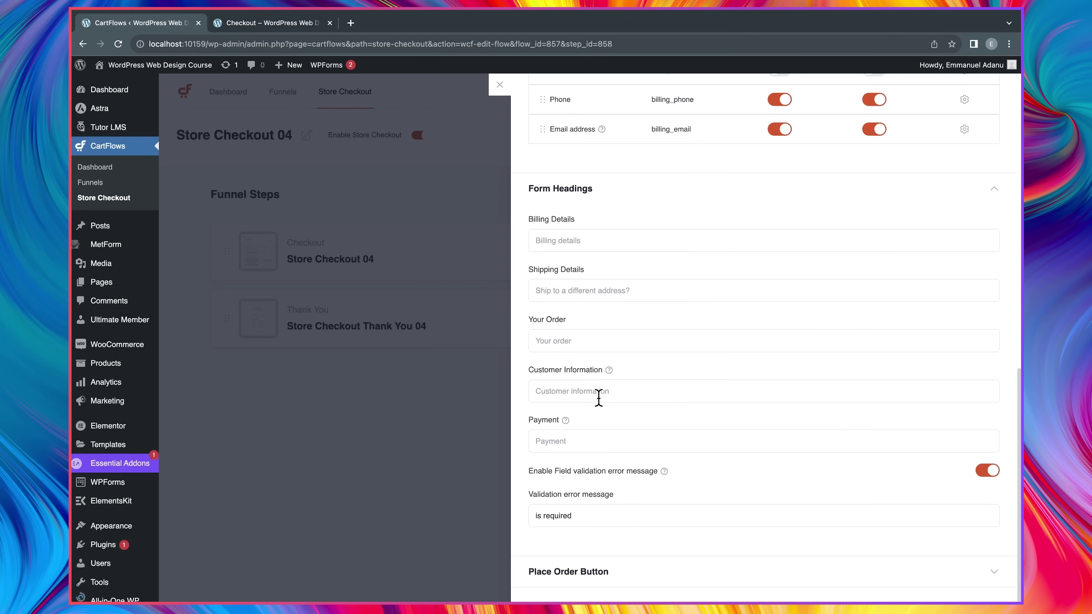
- Compare the Place Order Button settings with the live checkout page, and set the button text to "Buy Now"
{"action": "left_click", "coordinate": [580, 572]}
{"action": "scroll", "coordinate": [586, 564], "scroll_direction": "down", "scroll_amount": 3}
{"action": "left_click", "coordinate": [283, 21]}
{"action": "scroll", "coordinate": [288, 329], "scroll_direction": "down", "scroll_amount": 10}
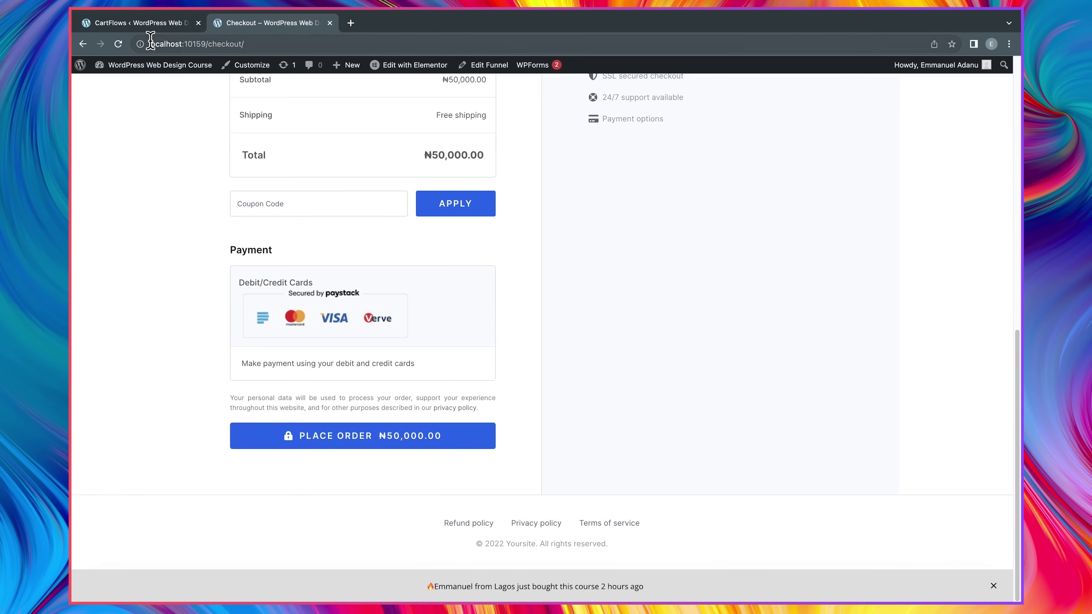
{"action": "left_click", "coordinate": [146, 23]}
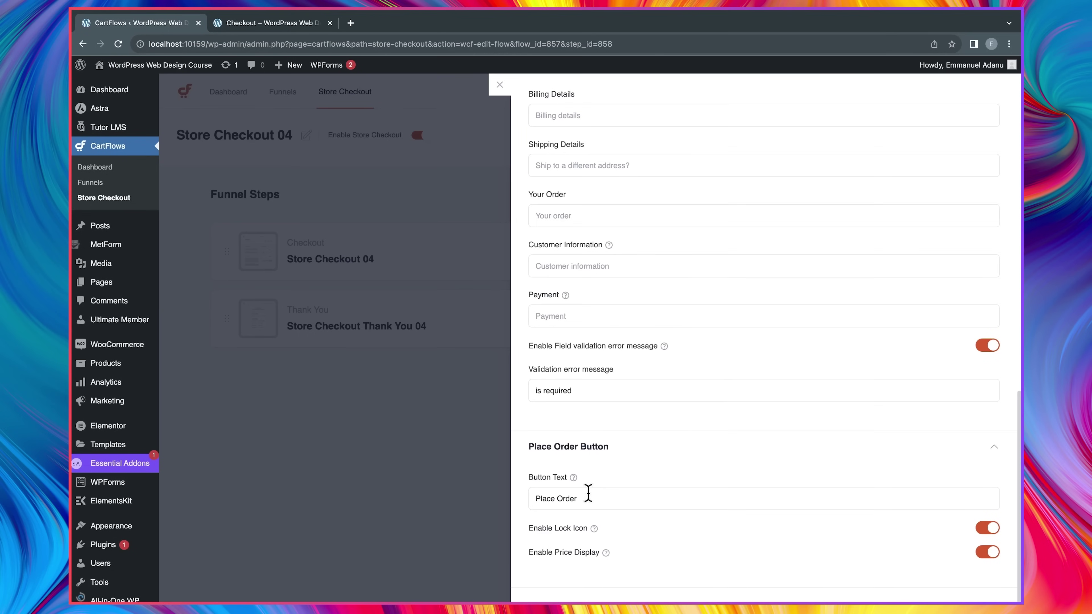
{"action": "left_click_drag", "start_coordinate": [587, 499], "coordinate": [522, 505]}
{"action": "type", "text": "Buy Now"}
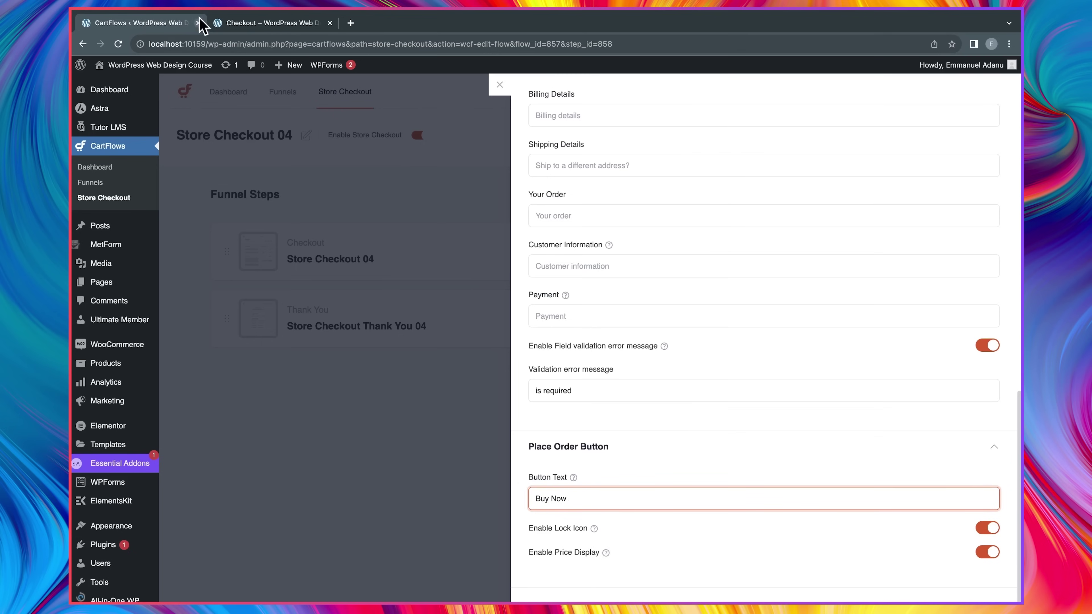
- Check the price on the live order button, turn off Enable Price Display, and save the settings
{"action": "left_click", "coordinate": [243, 30]}
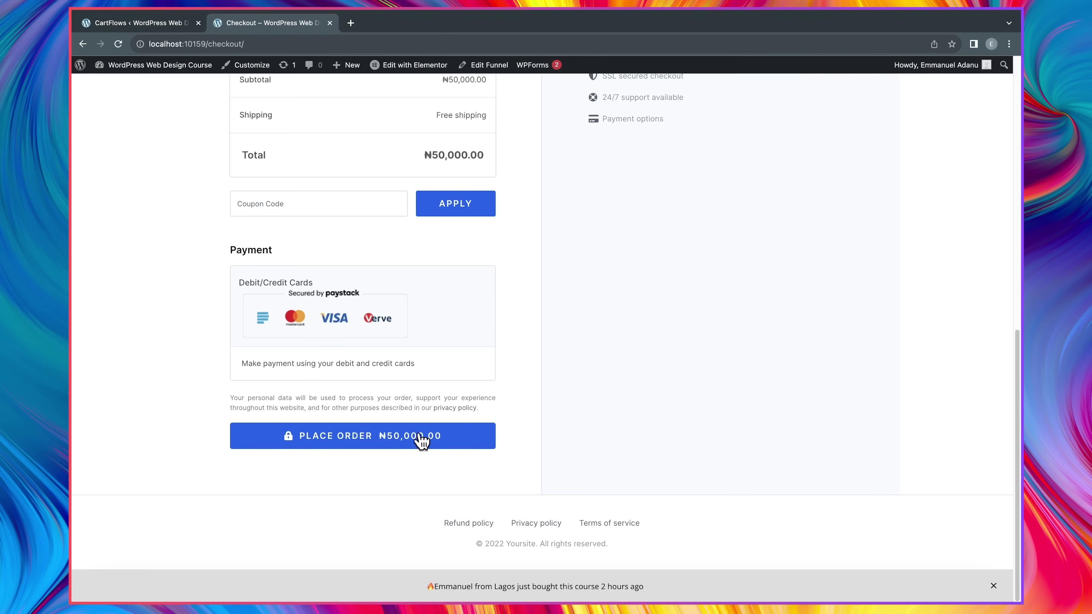
{"action": "left_click", "coordinate": [125, 23]}
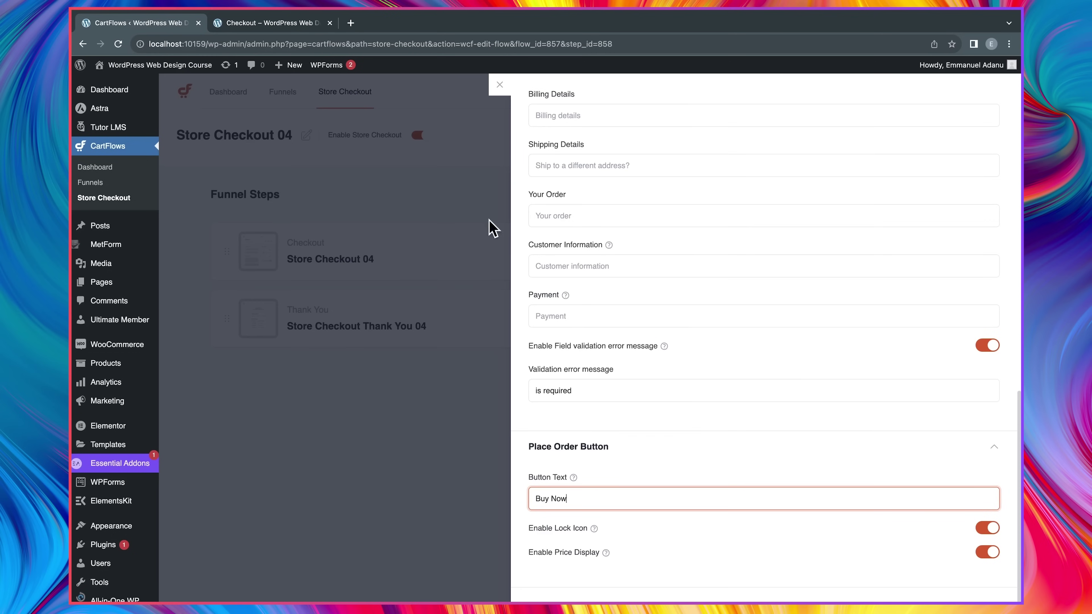
{"action": "left_click", "coordinate": [986, 554]}
{"action": "scroll", "coordinate": [826, 445], "scroll_direction": "up", "scroll_amount": 15}
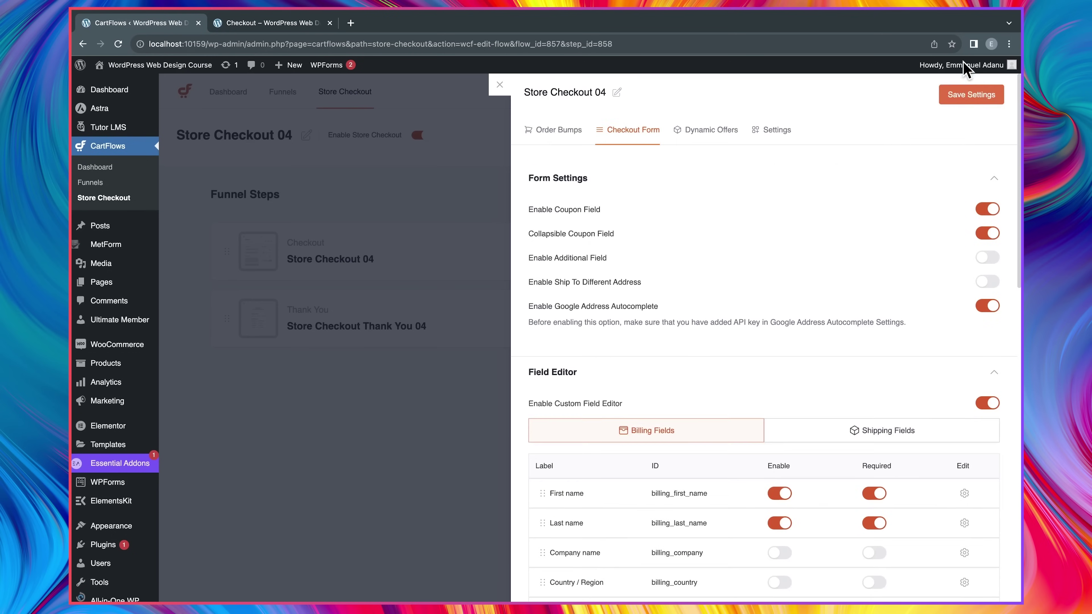
{"action": "left_click", "coordinate": [964, 97]}
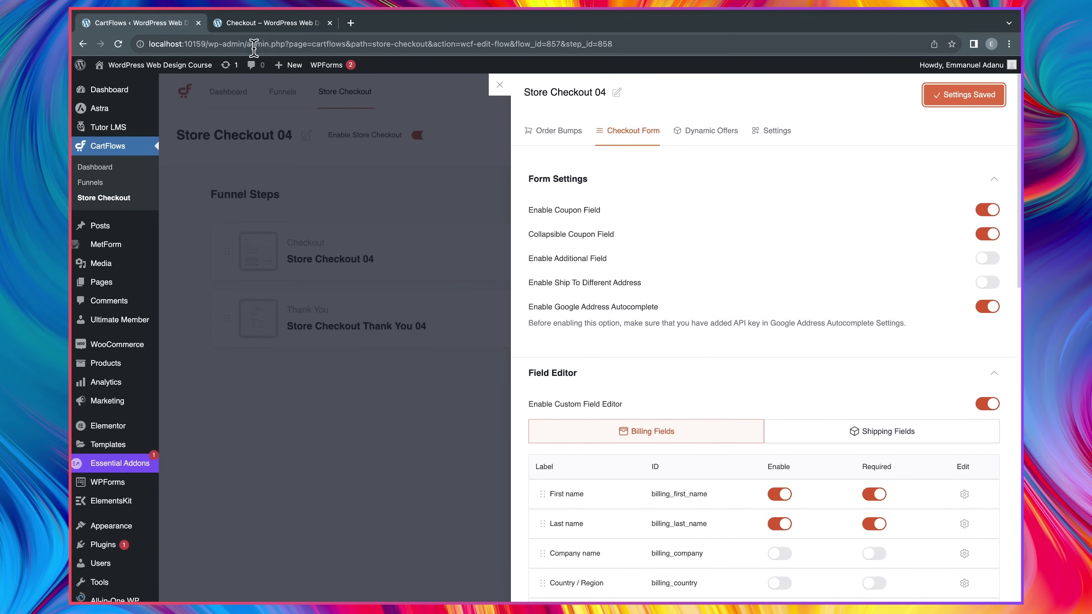
- Reload the live checkout page and review the shortened billing form, order summary, payment section and order button
{"action": "left_click", "coordinate": [247, 27]}
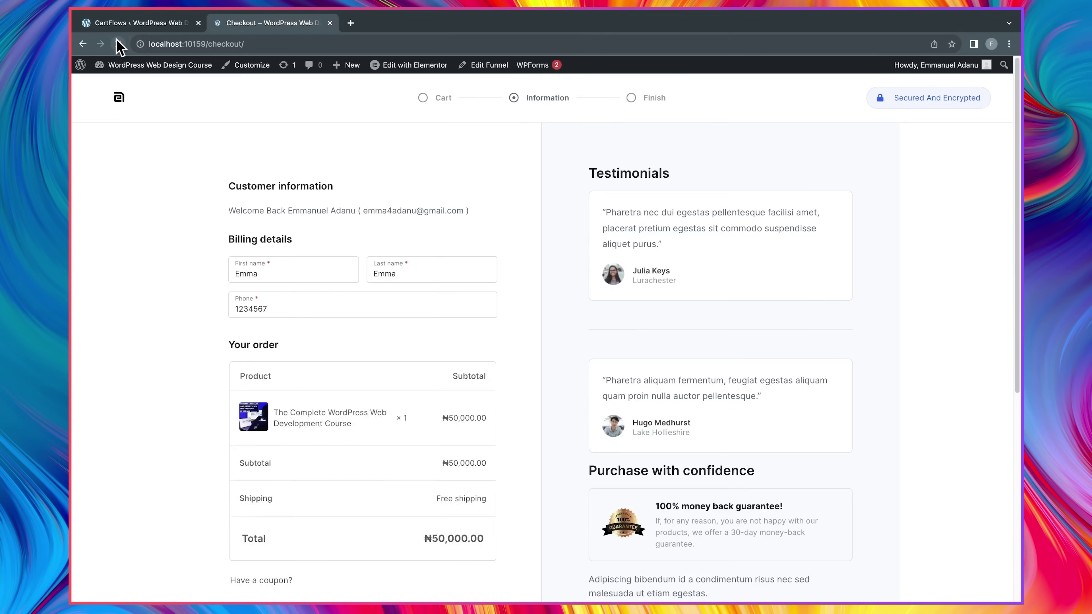
{"action": "scroll", "coordinate": [360, 318], "scroll_direction": "up", "scroll_amount": 15}
{"action": "scroll", "coordinate": [370, 334], "scroll_direction": "down", "scroll_amount": 4}
{"action": "scroll", "coordinate": [371, 335], "scroll_direction": "up", "scroll_amount": 4}
{"action": "scroll", "coordinate": [354, 316], "scroll_direction": "down", "scroll_amount": 2}
{"action": "scroll", "coordinate": [354, 317], "scroll_direction": "up", "scroll_amount": 2}
{"action": "scroll", "coordinate": [334, 354], "scroll_direction": "down", "scroll_amount": 1}
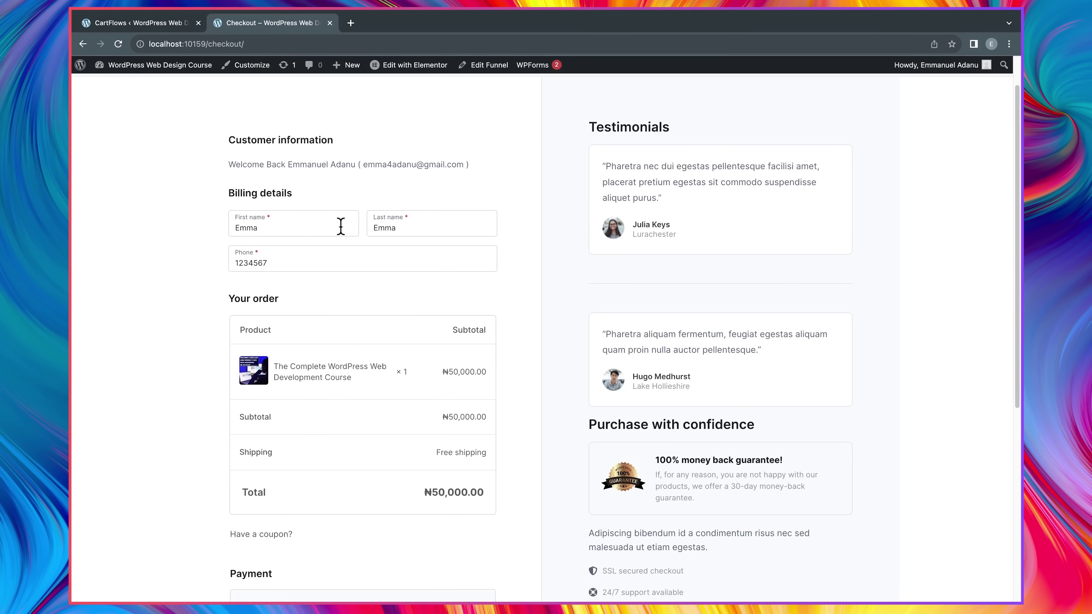
{"action": "scroll", "coordinate": [429, 325], "scroll_direction": "down", "scroll_amount": 4}
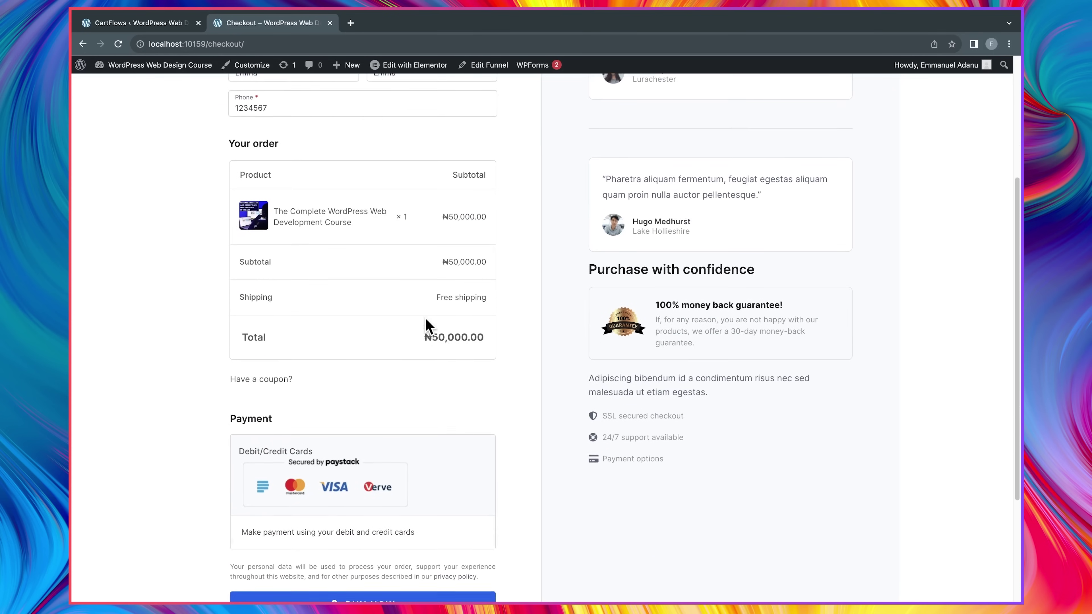
{"action": "scroll", "coordinate": [318, 284], "scroll_direction": "up", "scroll_amount": 3}
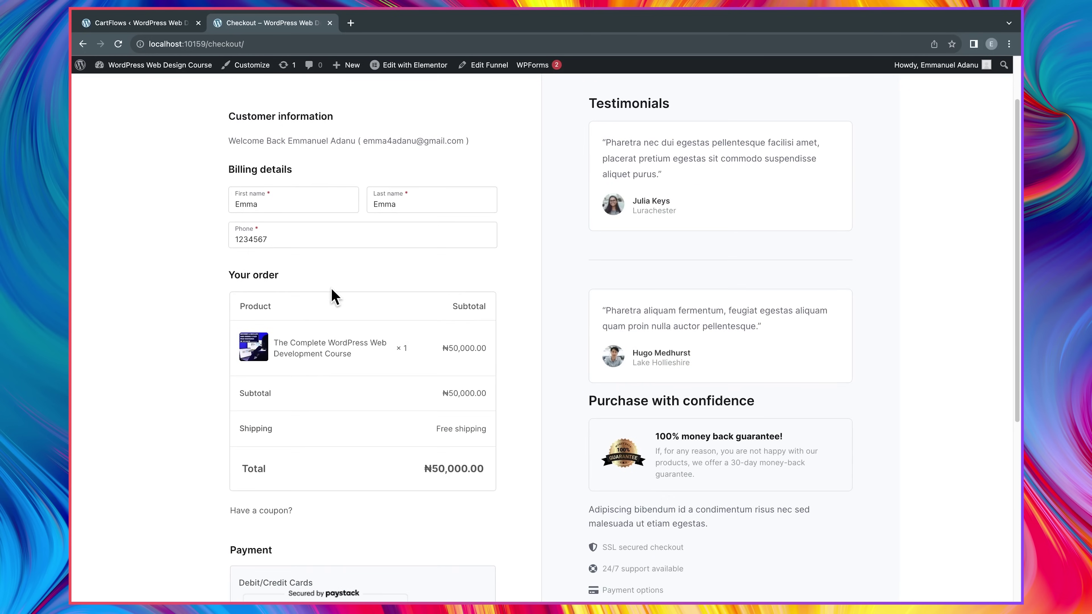
{"action": "scroll", "coordinate": [334, 301], "scroll_direction": "down", "scroll_amount": 7}
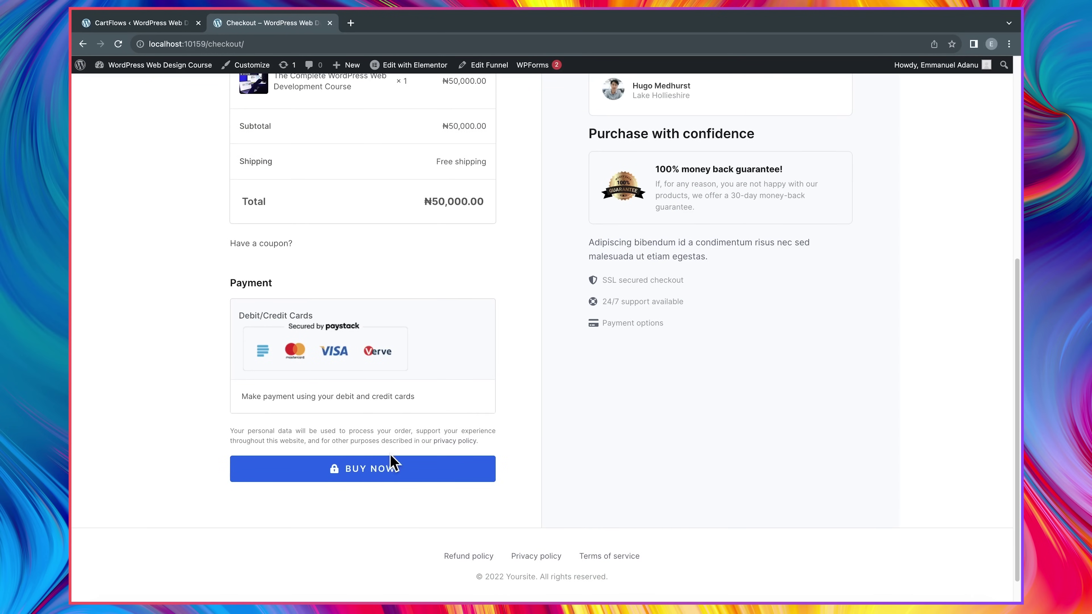
{"action": "scroll", "coordinate": [392, 463], "scroll_direction": "up", "scroll_amount": 8}
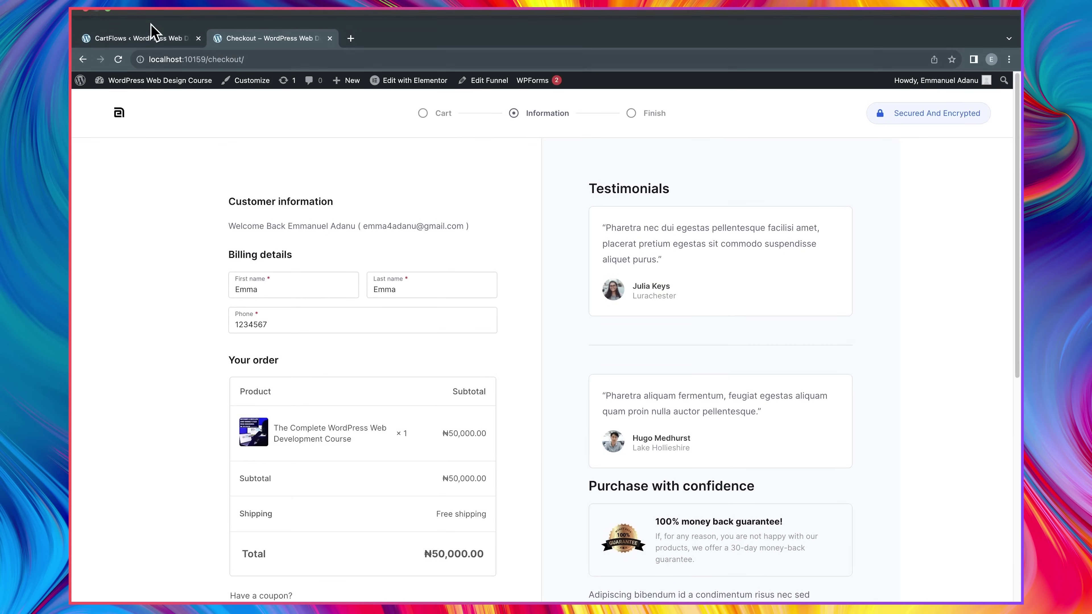
- Return to the CartFlows checkout step and view its Dynamic Offers options
{"action": "left_click", "coordinate": [146, 38]}
{"action": "scroll", "coordinate": [834, 464], "scroll_direction": "up", "scroll_amount": 15}
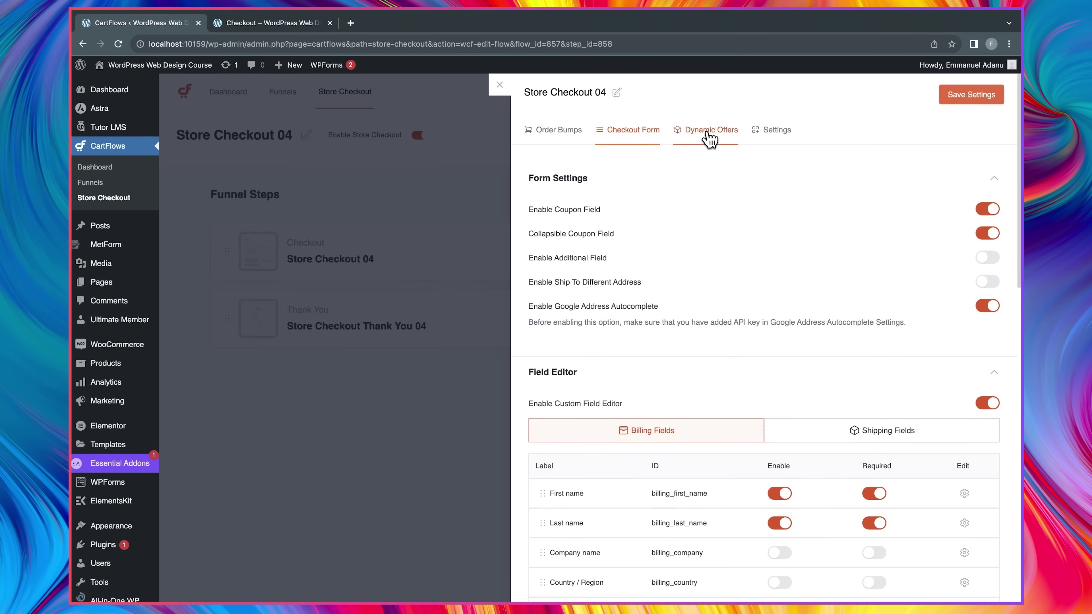
{"action": "left_click", "coordinate": [710, 137]}
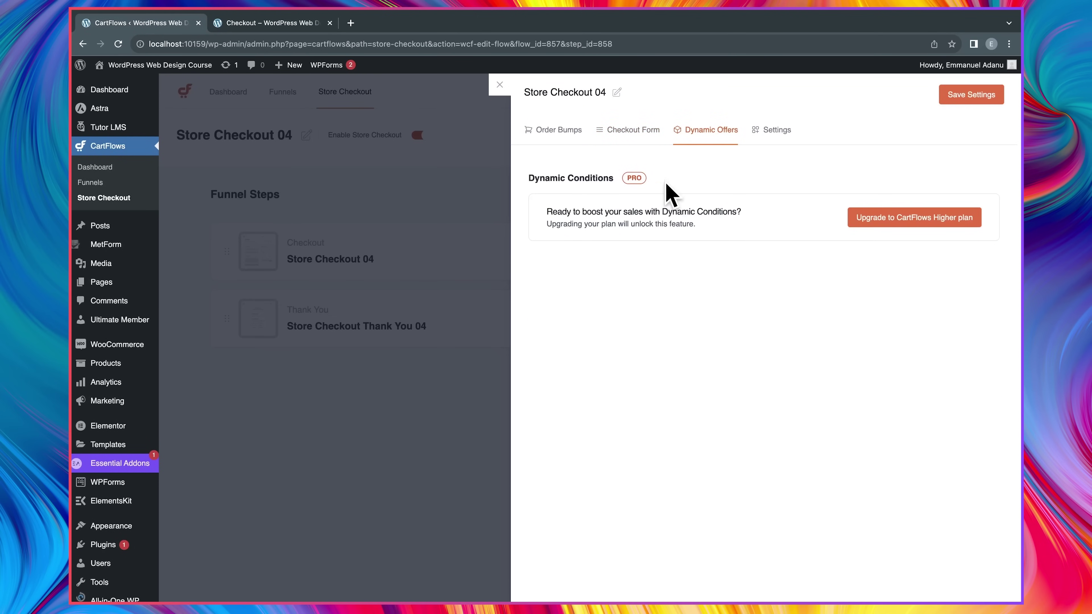
- Enable cart editing on checkout in the checkout step's Advanced settings, and save
{"action": "left_click", "coordinate": [777, 130]}
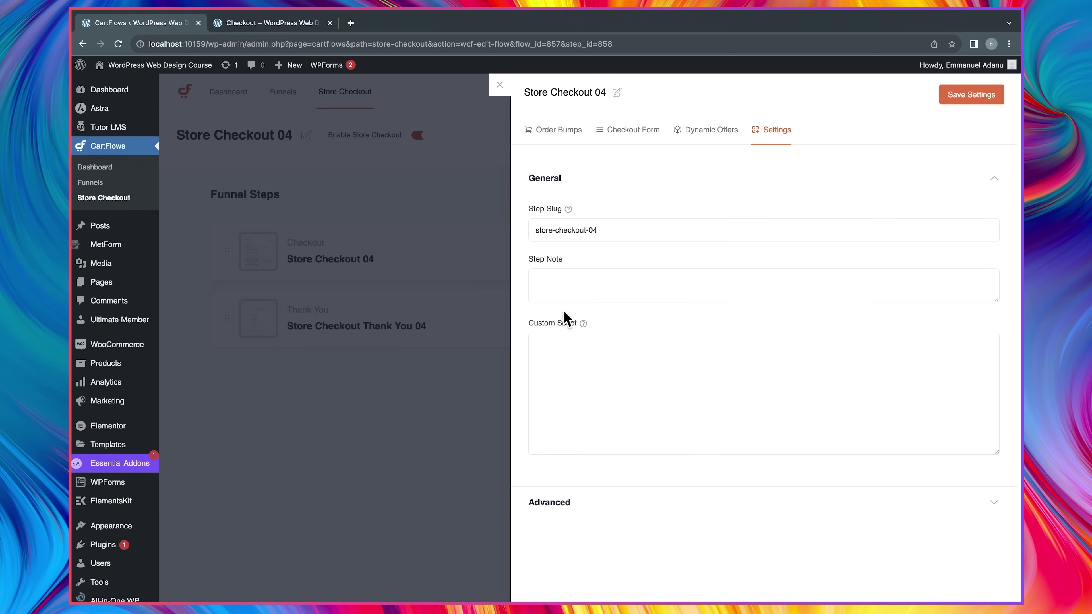
{"action": "scroll", "coordinate": [561, 330], "scroll_direction": "down", "scroll_amount": 1}
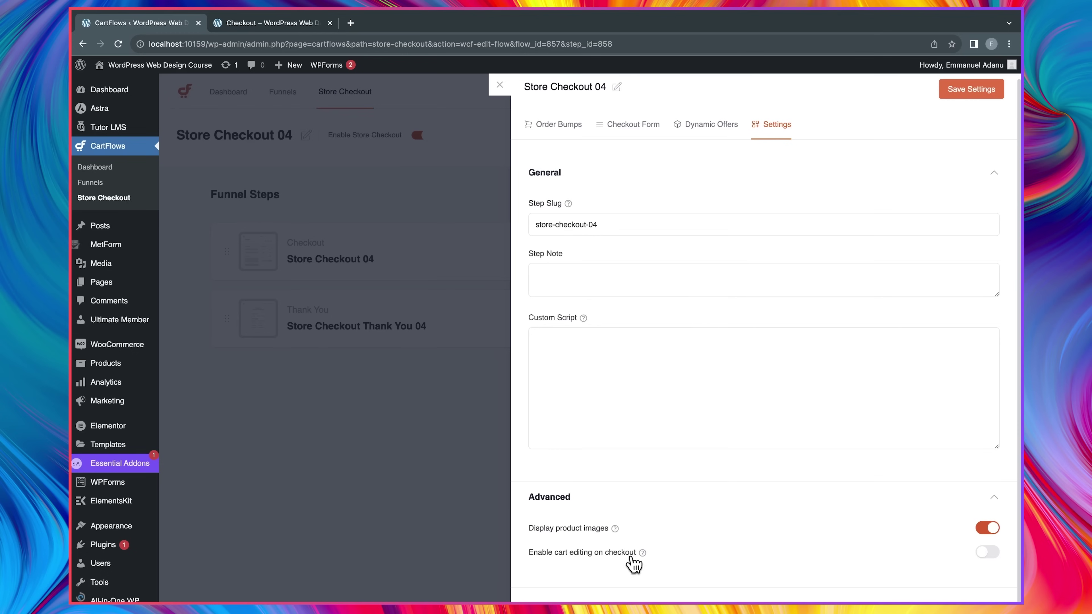
{"action": "scroll", "coordinate": [844, 547], "scroll_direction": "up", "scroll_amount": 1}
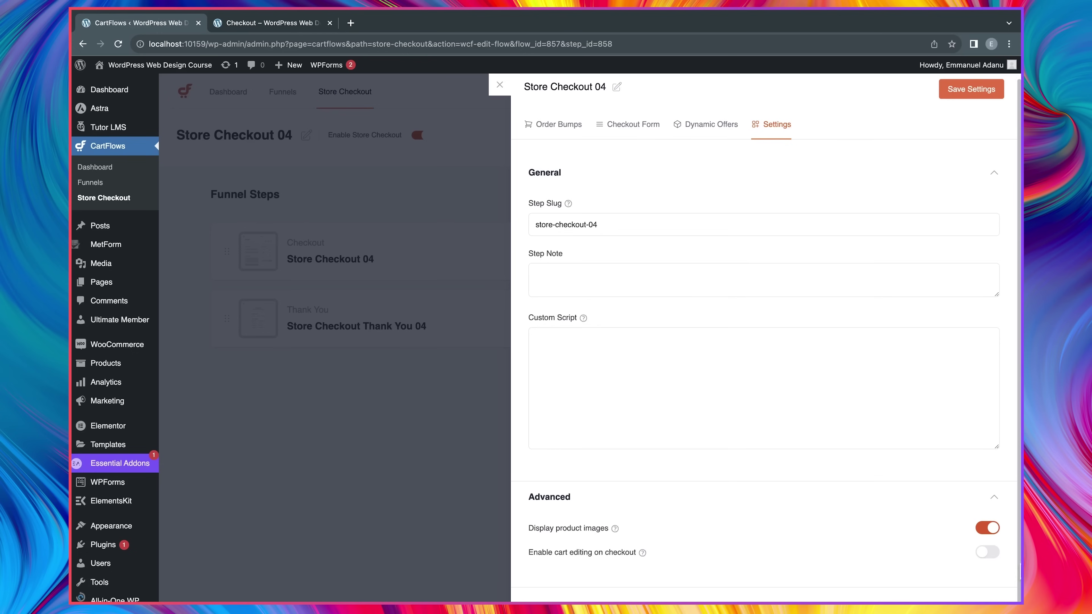
{"action": "left_click", "coordinate": [988, 552]}
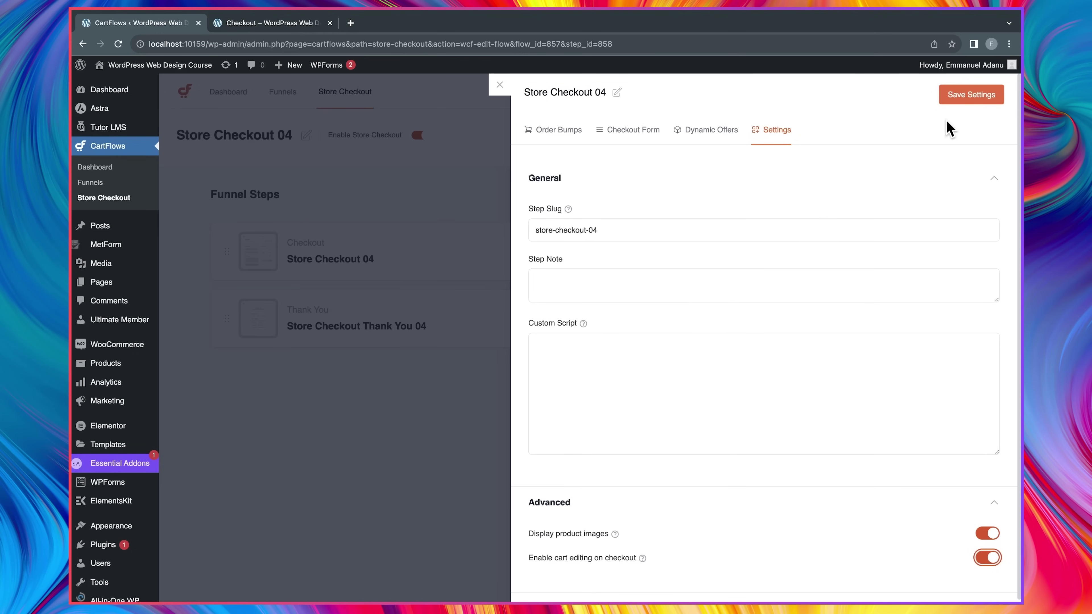
{"action": "left_click", "coordinate": [958, 100]}
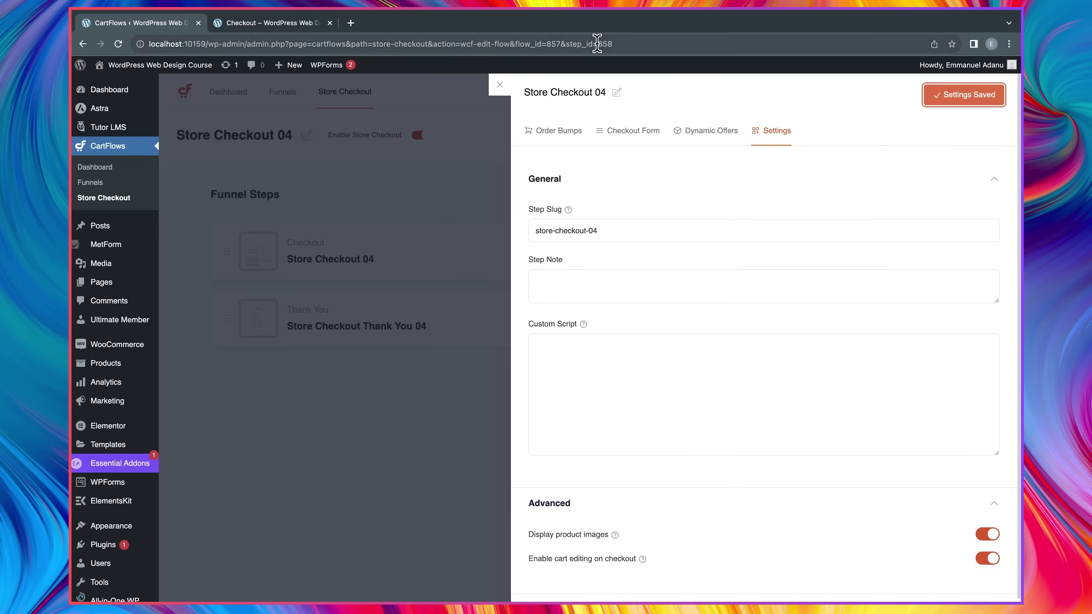
- Close the checkout step's settings and look over the live checkout page
{"action": "left_click", "coordinate": [441, 186]}
{"action": "left_click", "coordinate": [287, 27]}
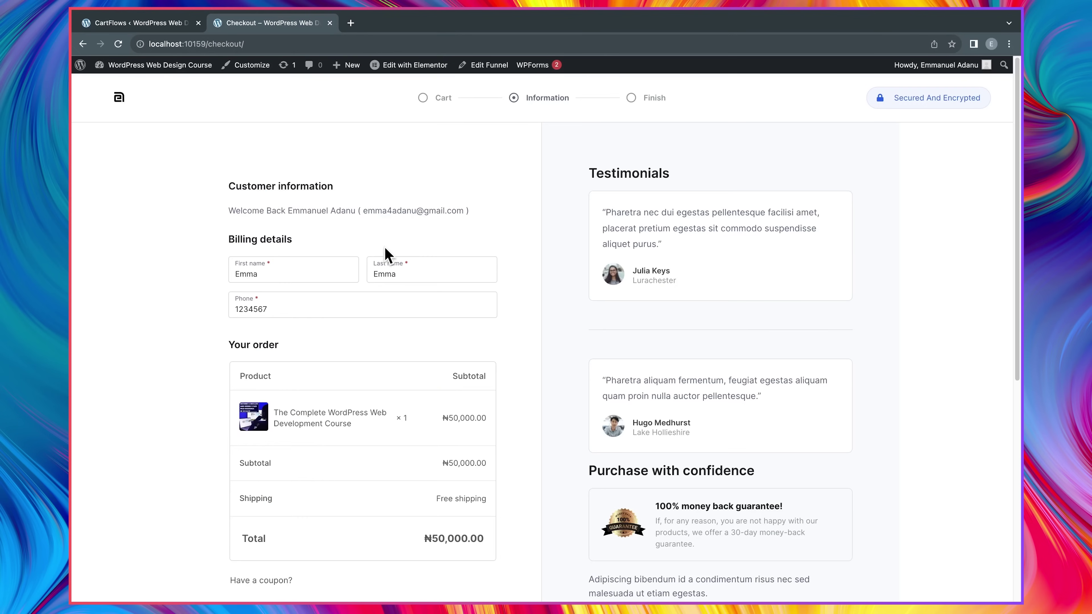
{"action": "scroll", "coordinate": [383, 252], "scroll_direction": "down", "scroll_amount": 7}
{"action": "scroll", "coordinate": [384, 252], "scroll_direction": "up", "scroll_amount": 7}
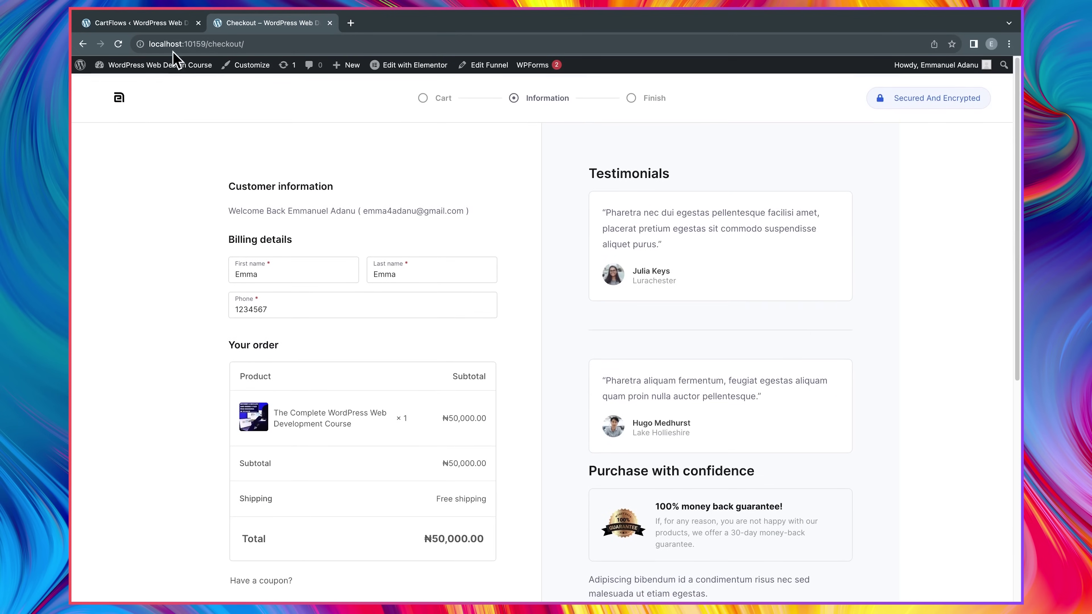
- Open the Store Checkout Thank You 04 step's settings and expand its General and Advanced sections to review them
{"action": "left_click", "coordinate": [142, 24]}
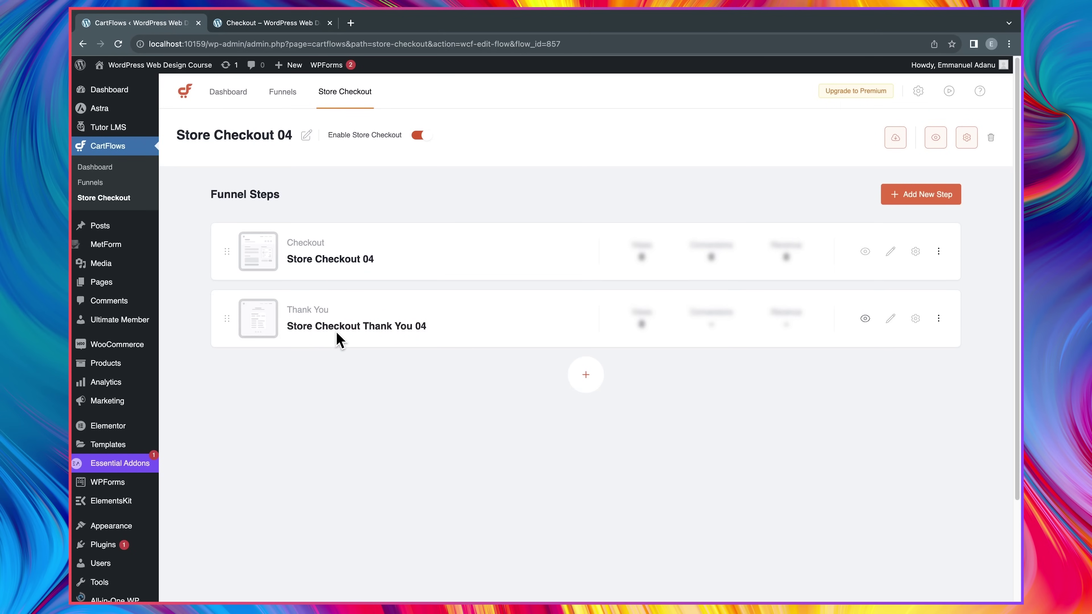
{"action": "left_click", "coordinate": [916, 319]}
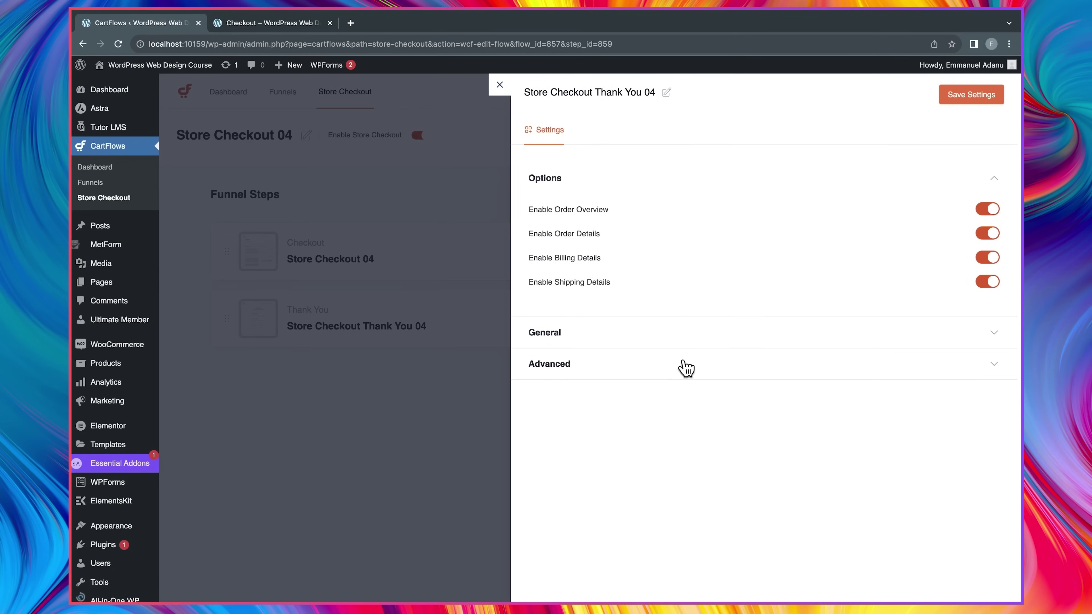
{"action": "left_click", "coordinate": [597, 340]}
{"action": "scroll", "coordinate": [692, 419], "scroll_direction": "down", "scroll_amount": 2}
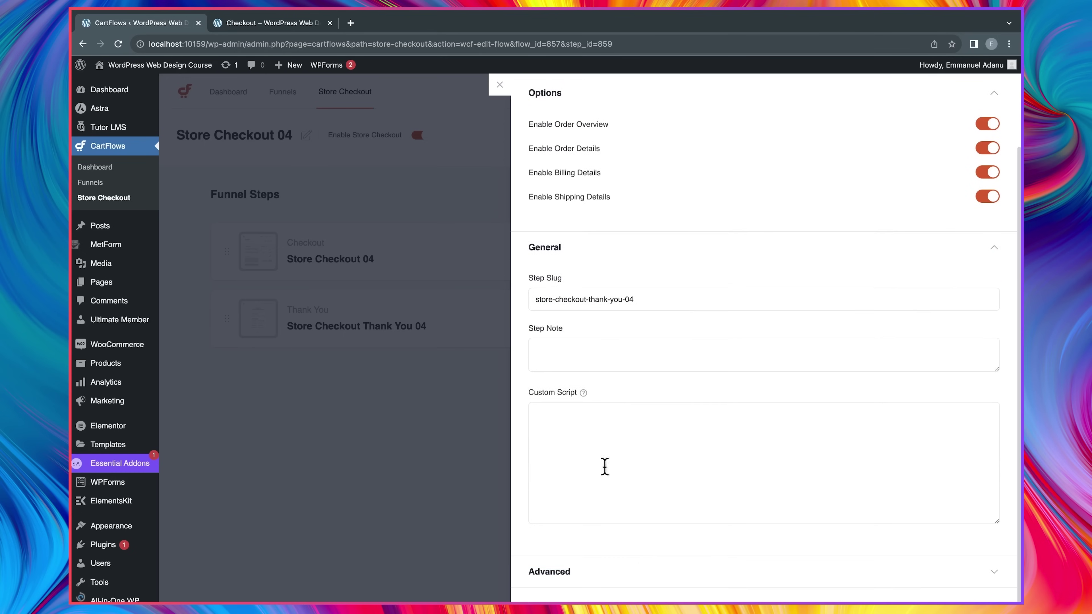
{"action": "left_click", "coordinate": [567, 573]}
{"action": "scroll", "coordinate": [625, 456], "scroll_direction": "down", "scroll_amount": 3}
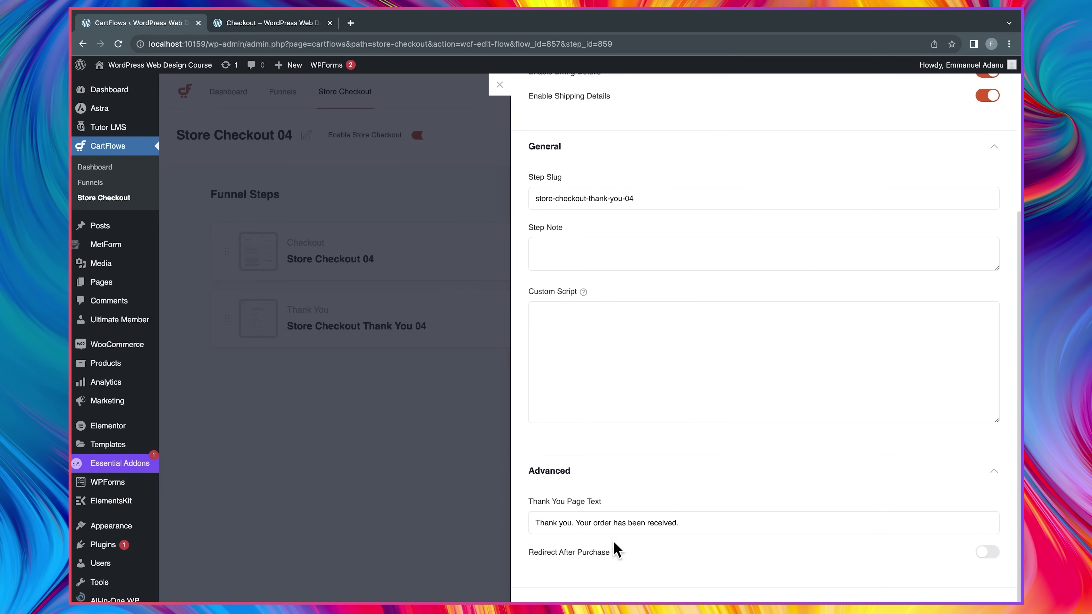
- Turn on Redirect After Purchase to inspect it, turn it back off, and save the thank-you step's settings
{"action": "left_click", "coordinate": [976, 554]}
{"action": "scroll", "coordinate": [681, 568], "scroll_direction": "down", "scroll_amount": 1}
{"action": "scroll", "coordinate": [653, 547], "scroll_direction": "up", "scroll_amount": 2}
{"action": "left_click", "coordinate": [977, 552]}
{"action": "scroll", "coordinate": [944, 531], "scroll_direction": "up", "scroll_amount": 5}
{"action": "left_click", "coordinate": [948, 90]}
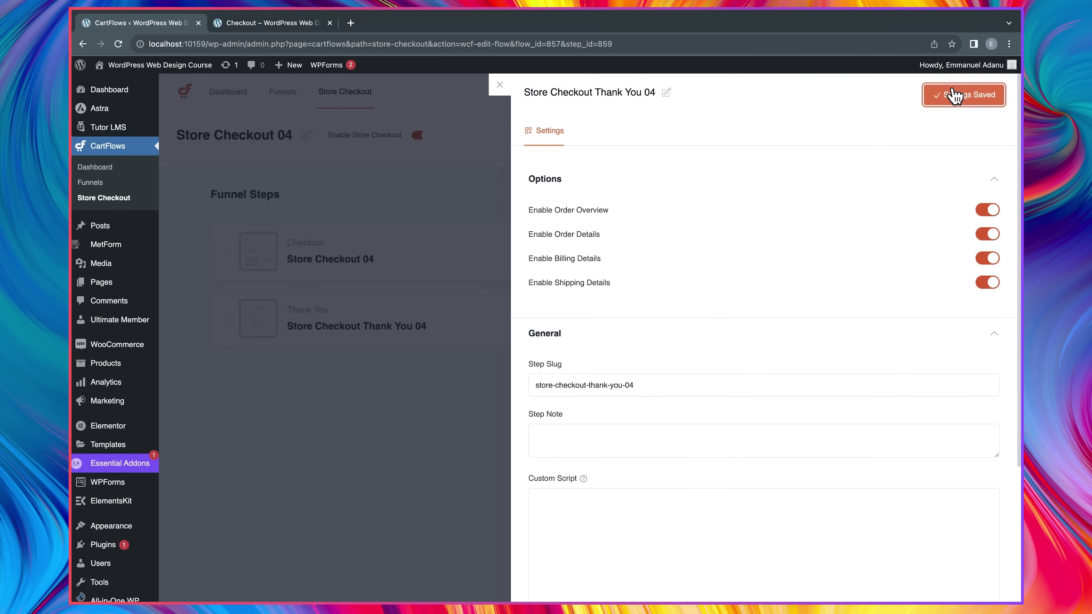
- Reload the live checkout page, try to place the order, and refresh the page after the attempt
{"action": "left_click", "coordinate": [286, 28]}
{"action": "key", "text": "super+r"}
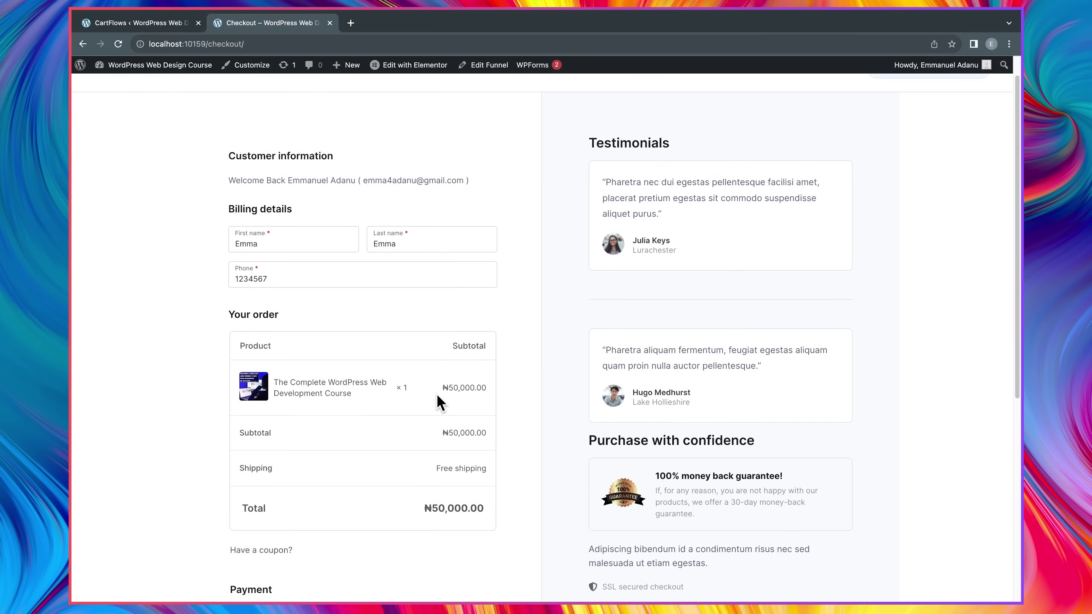
{"action": "scroll", "coordinate": [380, 409], "scroll_direction": "down", "scroll_amount": 8}
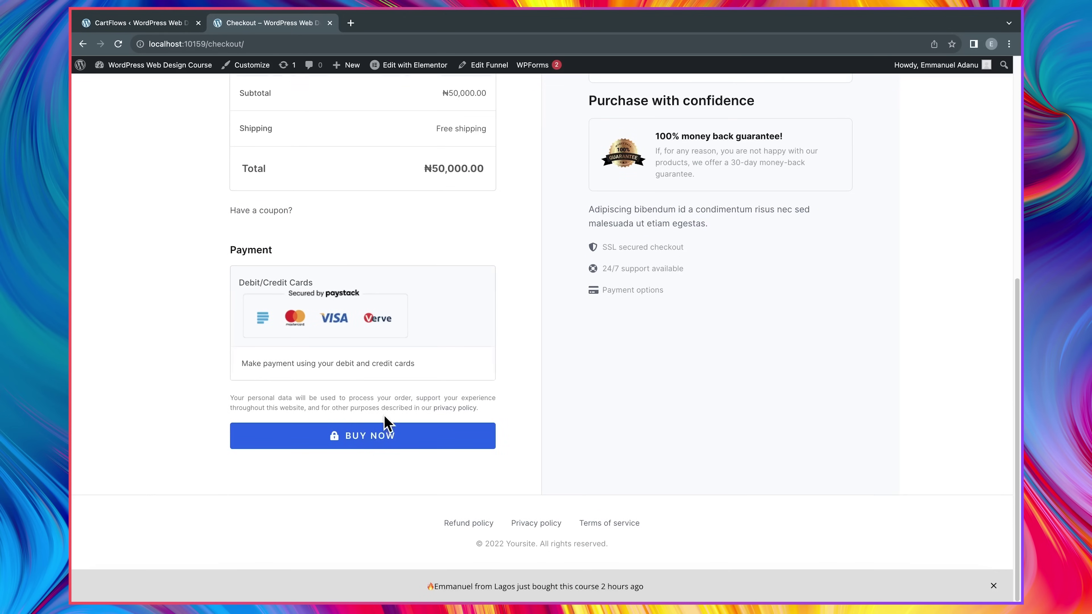
{"action": "left_click", "coordinate": [361, 443]}
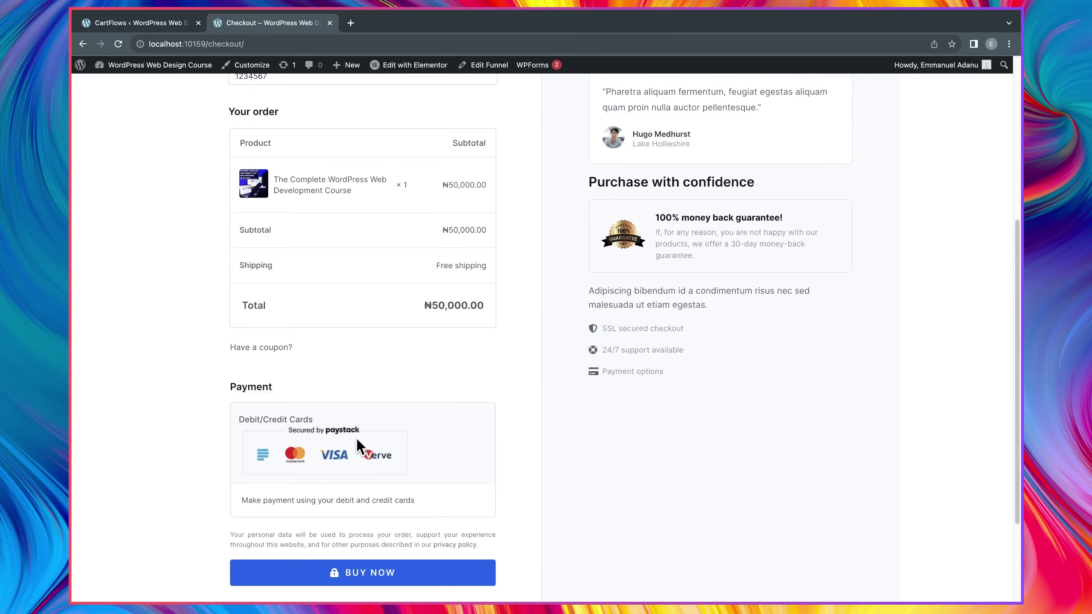
{"action": "scroll", "coordinate": [412, 327], "scroll_direction": "up", "scroll_amount": 2}
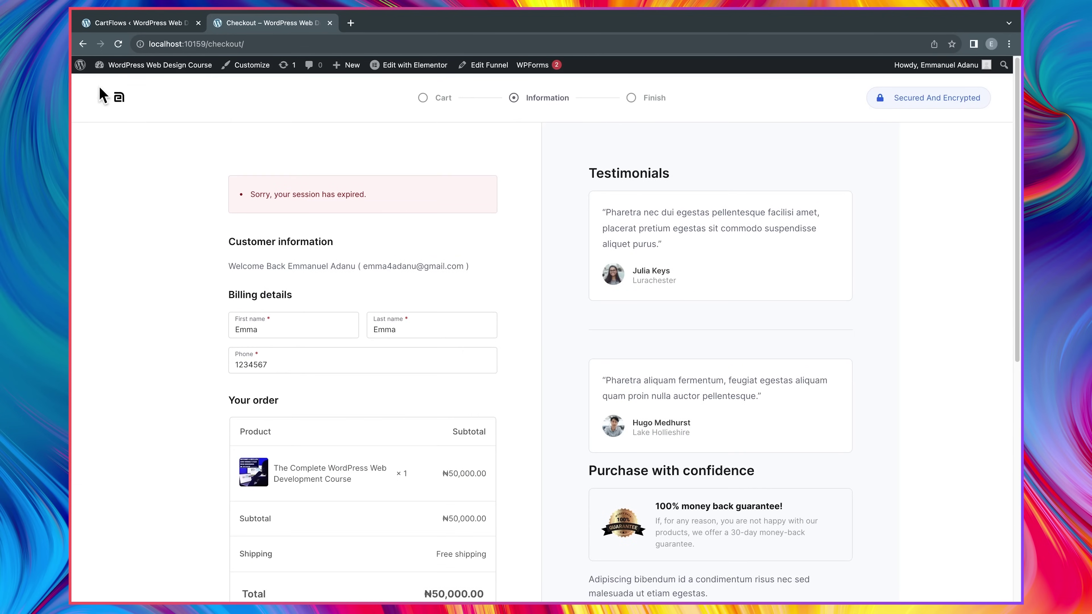
{"action": "left_click", "coordinate": [118, 44]}
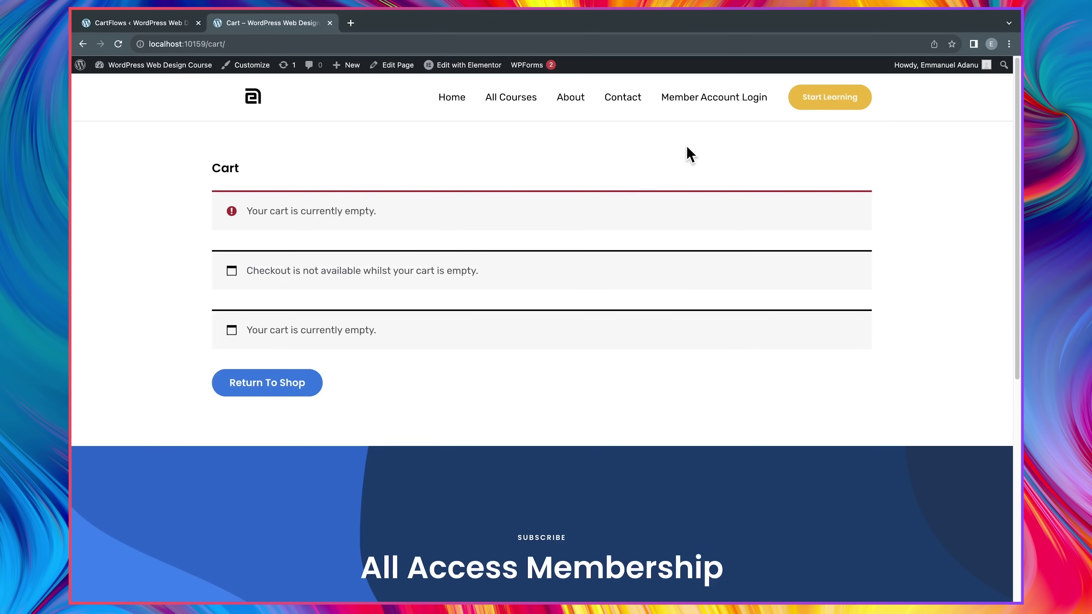
- Open the All Courses page and add The Complete WordPress Web Development Course to the cart
{"action": "left_click", "coordinate": [512, 98]}
{"action": "scroll", "coordinate": [312, 344], "scroll_direction": "down", "scroll_amount": 10}
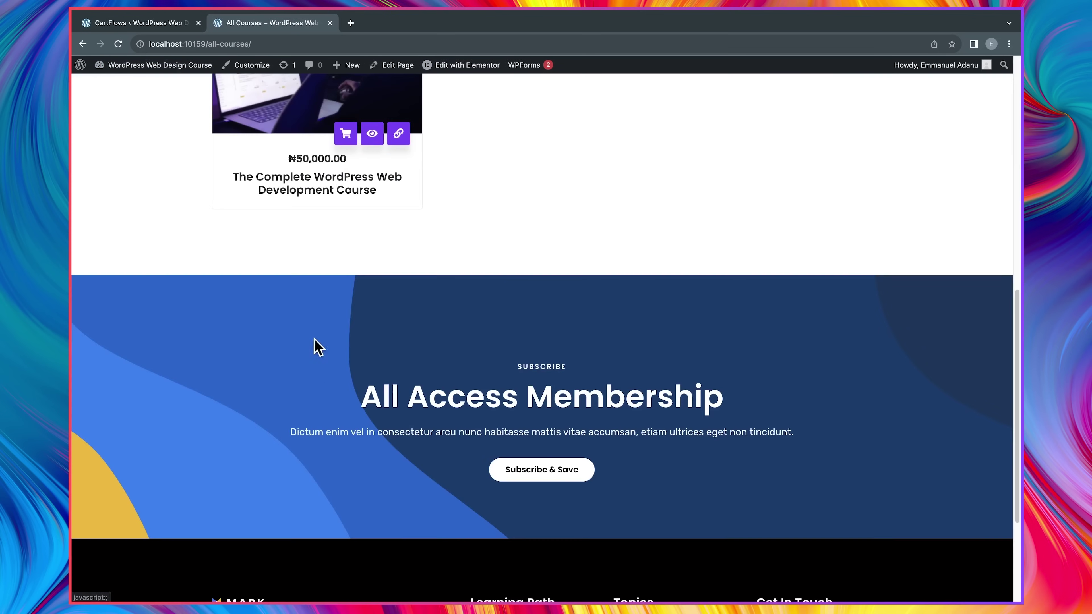
{"action": "left_click", "coordinate": [343, 188]}
{"action": "left_click", "coordinate": [676, 335]}
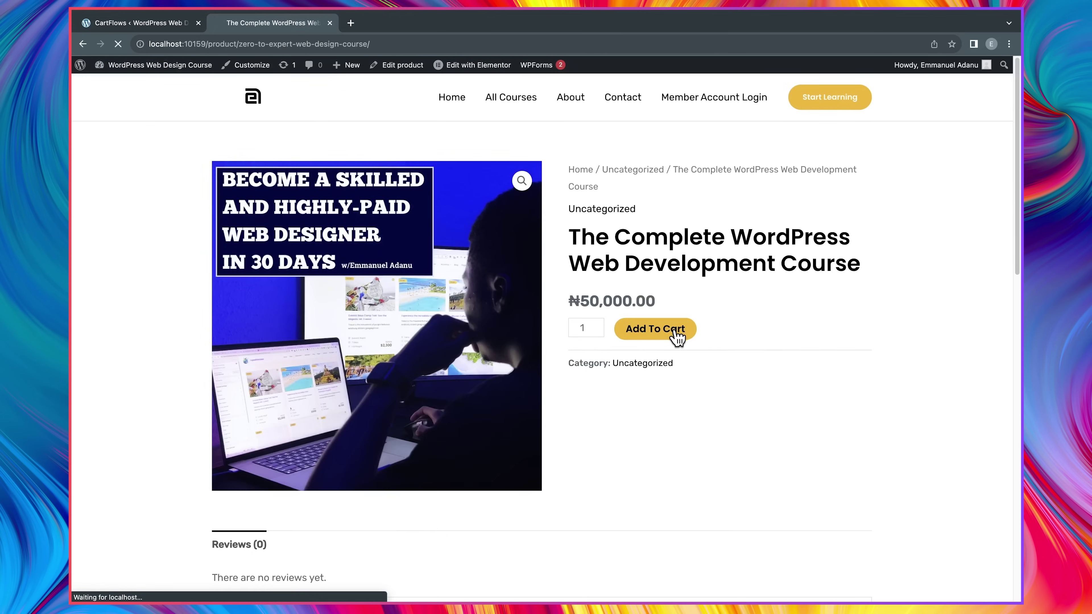
- View the cart, look over its totals, and proceed to checkout
{"action": "left_click", "coordinate": [793, 196]}
{"action": "scroll", "coordinate": [724, 361], "scroll_direction": "down", "scroll_amount": 10}
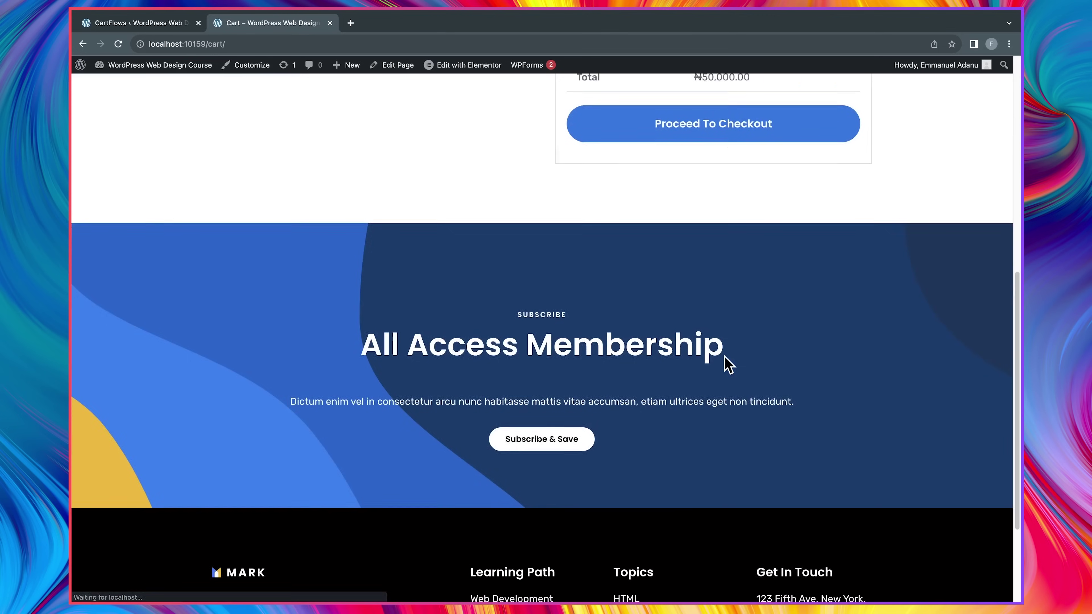
{"action": "scroll", "coordinate": [730, 334], "scroll_direction": "up", "scroll_amount": 10}
{"action": "scroll", "coordinate": [731, 336], "scroll_direction": "down", "scroll_amount": 5}
{"action": "left_click", "coordinate": [731, 351]}
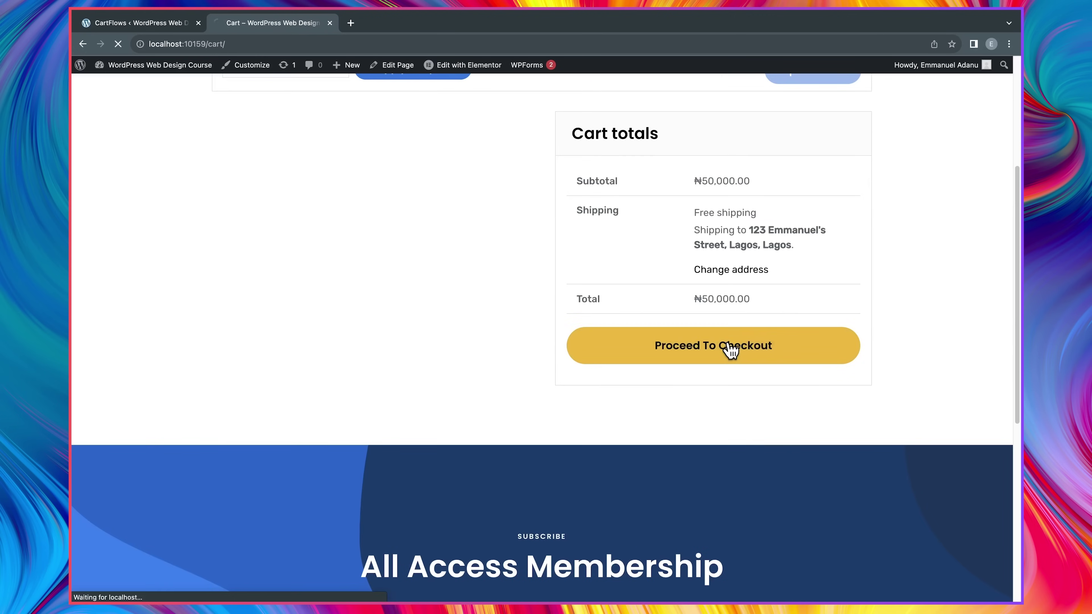
- Review the customized checkout page from the billing details to the payment section and place the order
{"action": "scroll", "coordinate": [270, 258], "scroll_direction": "down", "scroll_amount": 1}
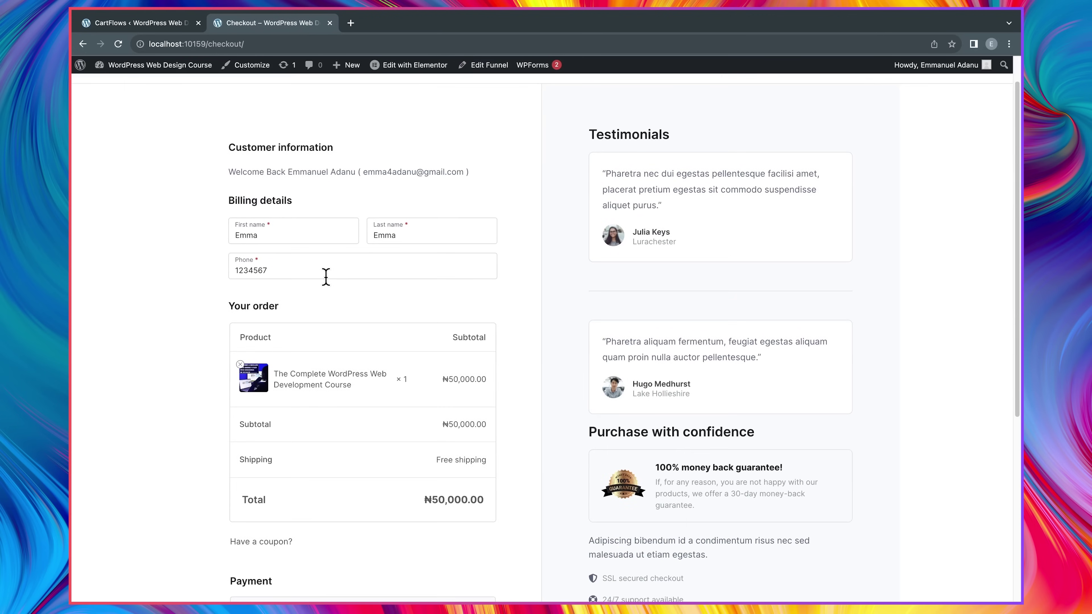
{"action": "scroll", "coordinate": [326, 277], "scroll_direction": "down", "scroll_amount": 5}
{"action": "scroll", "coordinate": [370, 351], "scroll_direction": "up", "scroll_amount": 6}
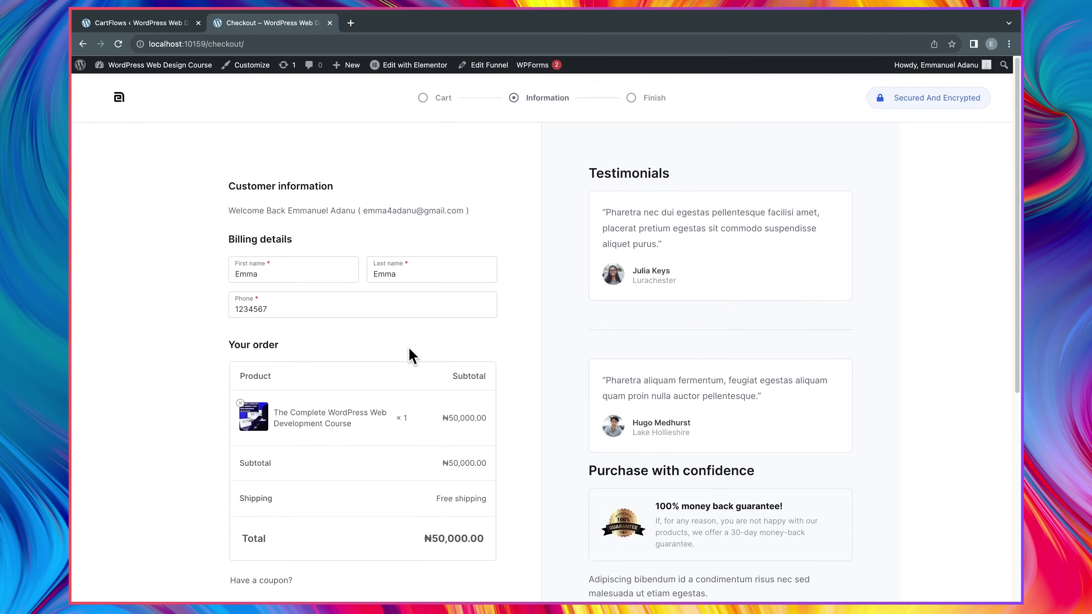
{"action": "scroll", "coordinate": [408, 357], "scroll_direction": "down", "scroll_amount": 1}
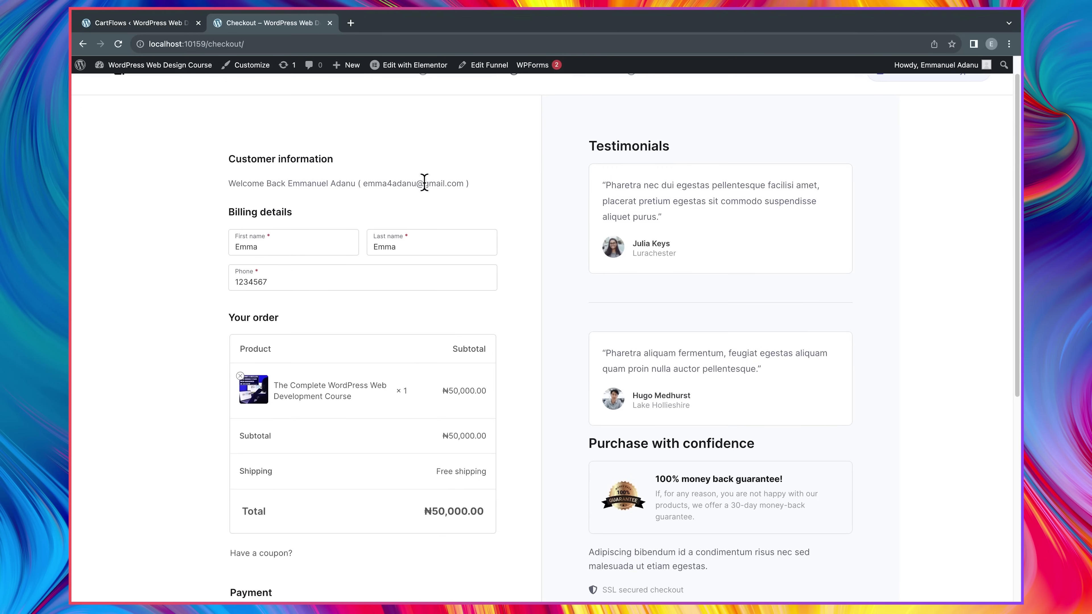
{"action": "scroll", "coordinate": [425, 182], "scroll_direction": "down", "scroll_amount": 9}
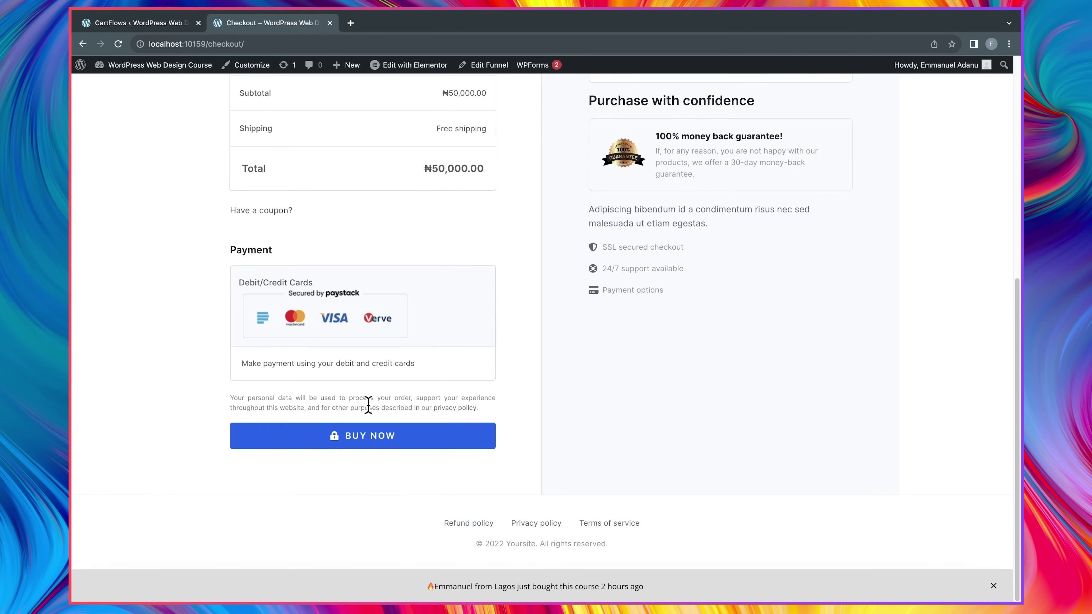
{"action": "left_click", "coordinate": [369, 437]}
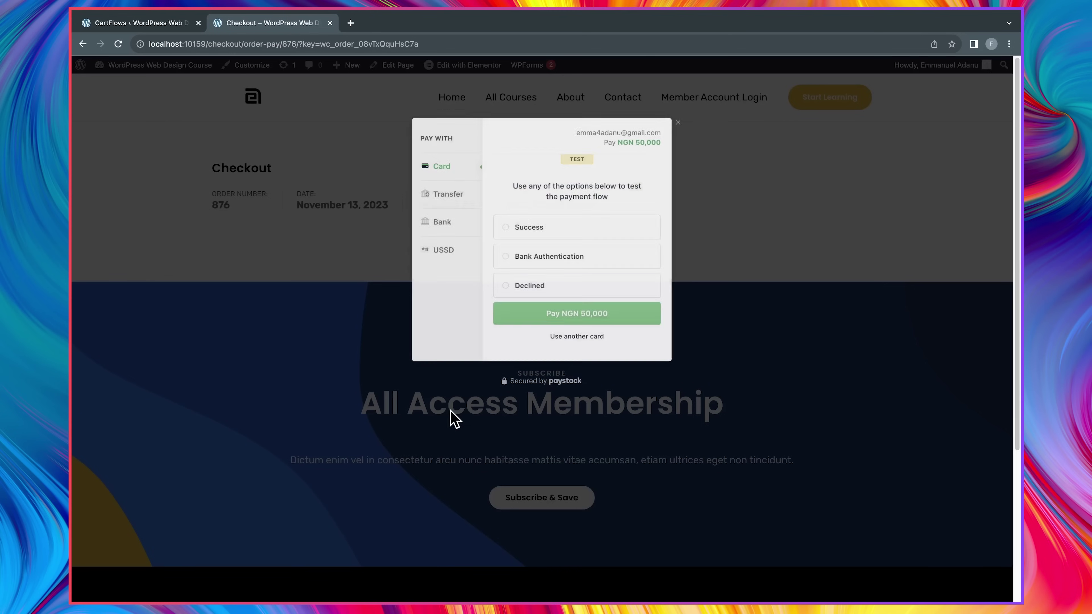
- Pay for the order in Paystack with the Success test option and look over the resulting Enrolled Courses page
{"action": "left_click", "coordinate": [509, 228]}
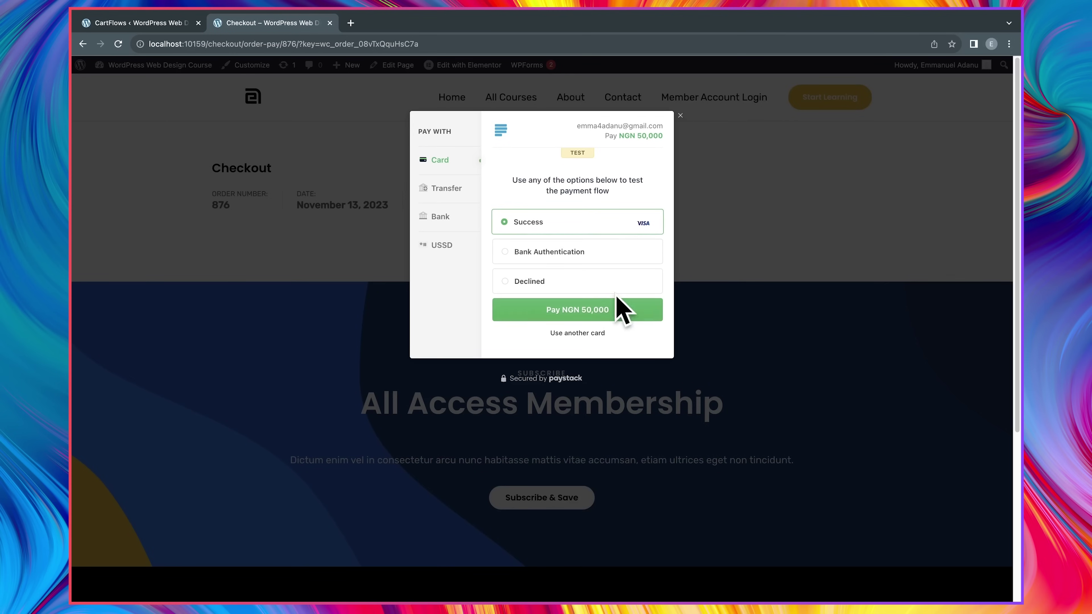
{"action": "left_click", "coordinate": [610, 313]}
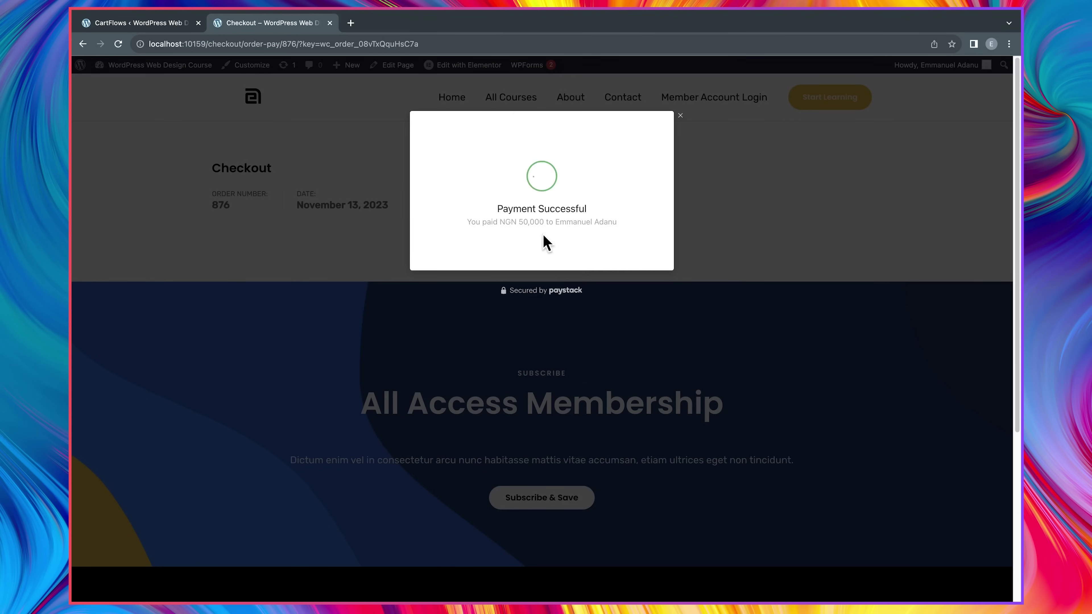
{"action": "scroll", "coordinate": [463, 375], "scroll_direction": "down", "scroll_amount": 4}
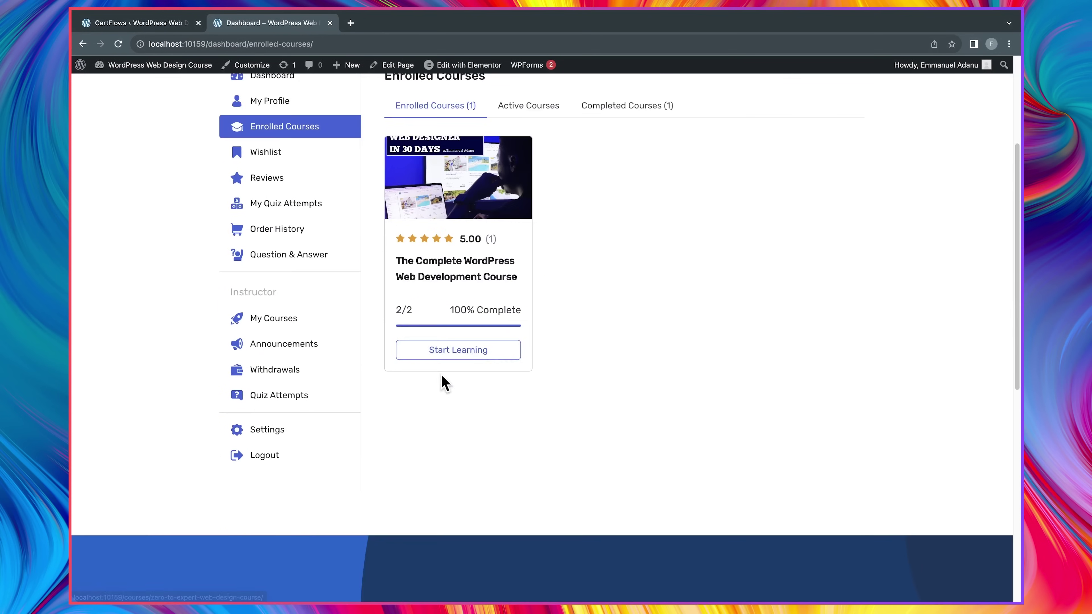
{"action": "scroll", "coordinate": [346, 254], "scroll_direction": "up", "scroll_amount": 4}
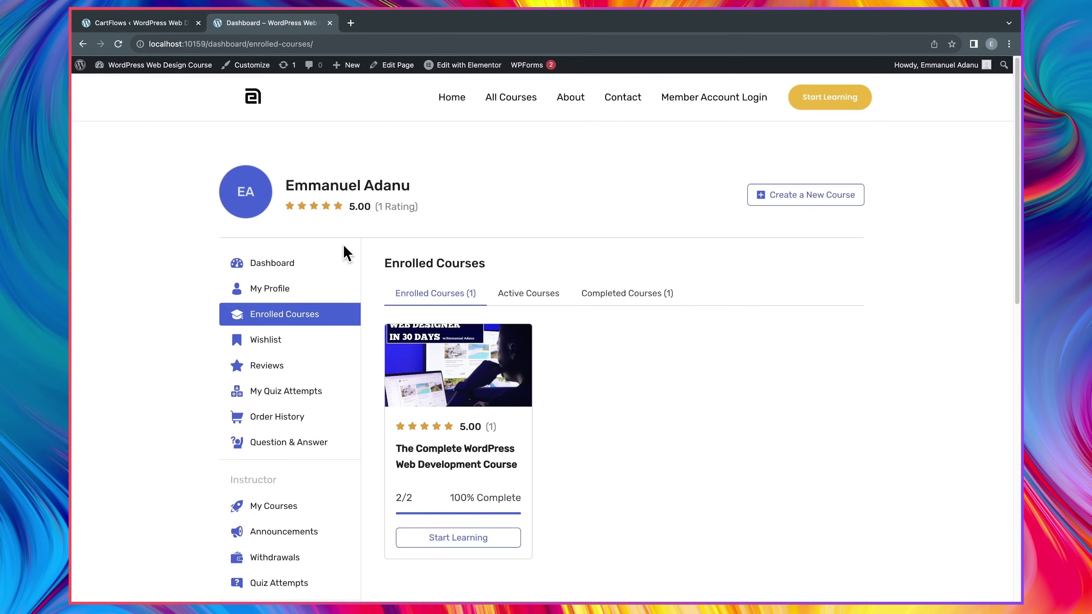
- Return to the CartFlows admin, go to the Funnels page and start creating a funnel
{"action": "left_click", "coordinate": [178, 26]}
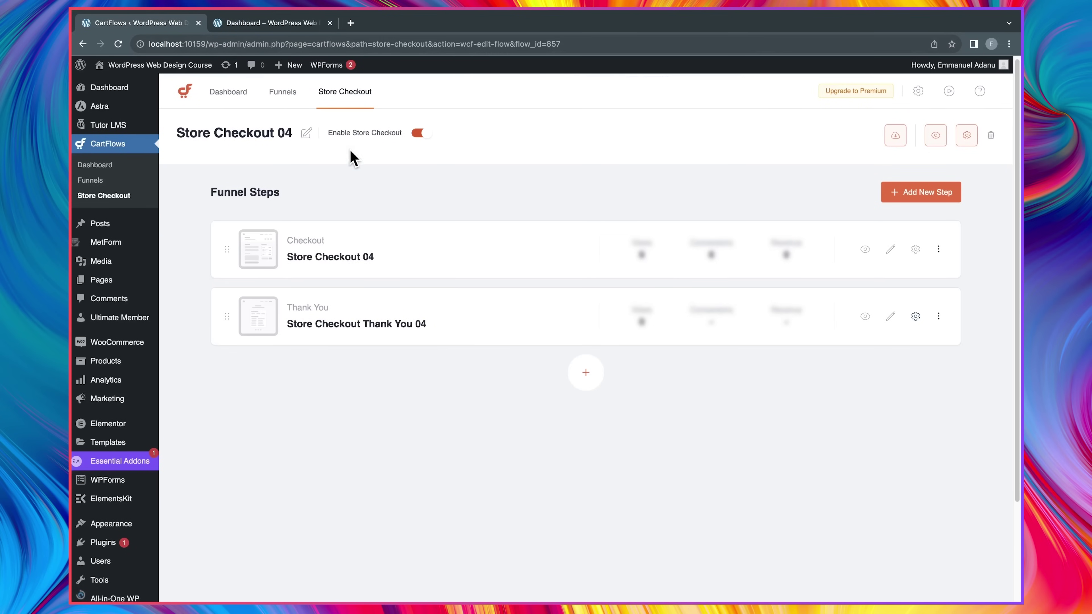
{"action": "key", "text": "super+bracketleft"}
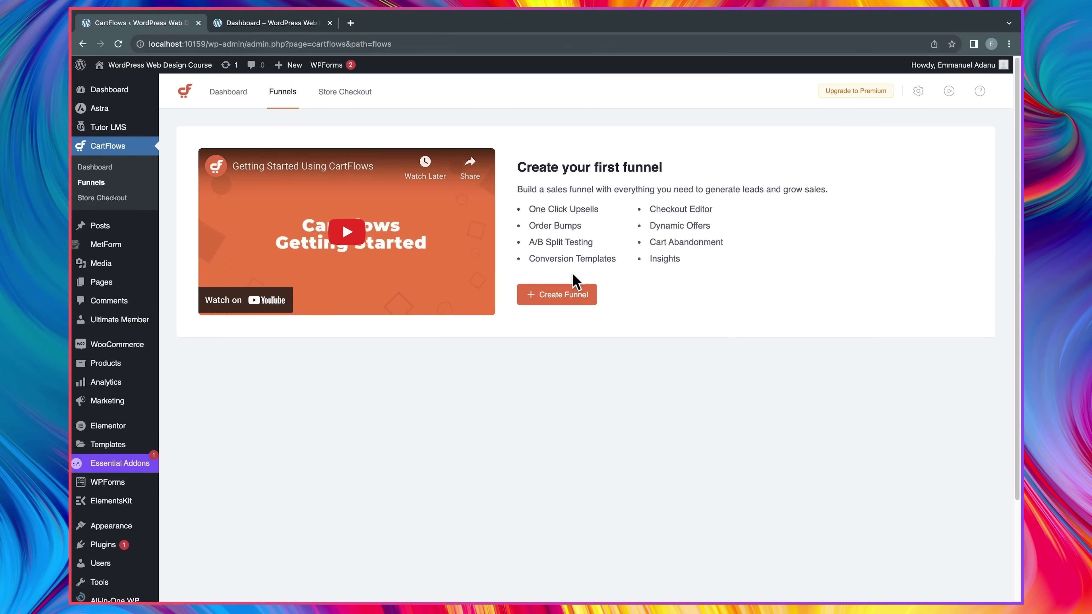
{"action": "left_click", "coordinate": [565, 297]}
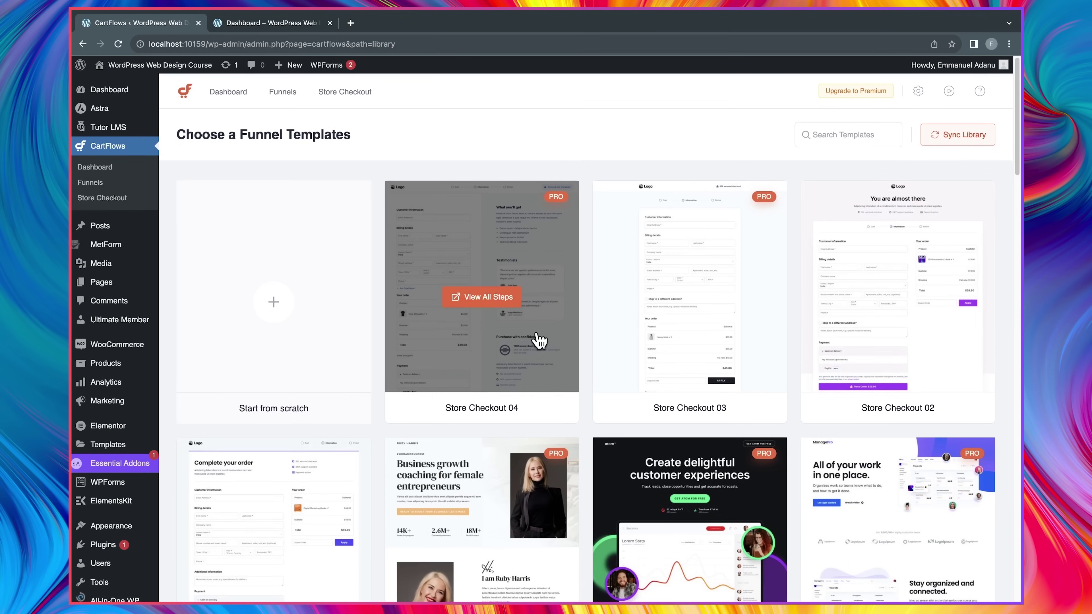
- Browse the funnel template library and open the preview of the SEO Foundations ebook template
{"action": "scroll", "coordinate": [539, 340], "scroll_direction": "down", "scroll_amount": 10}
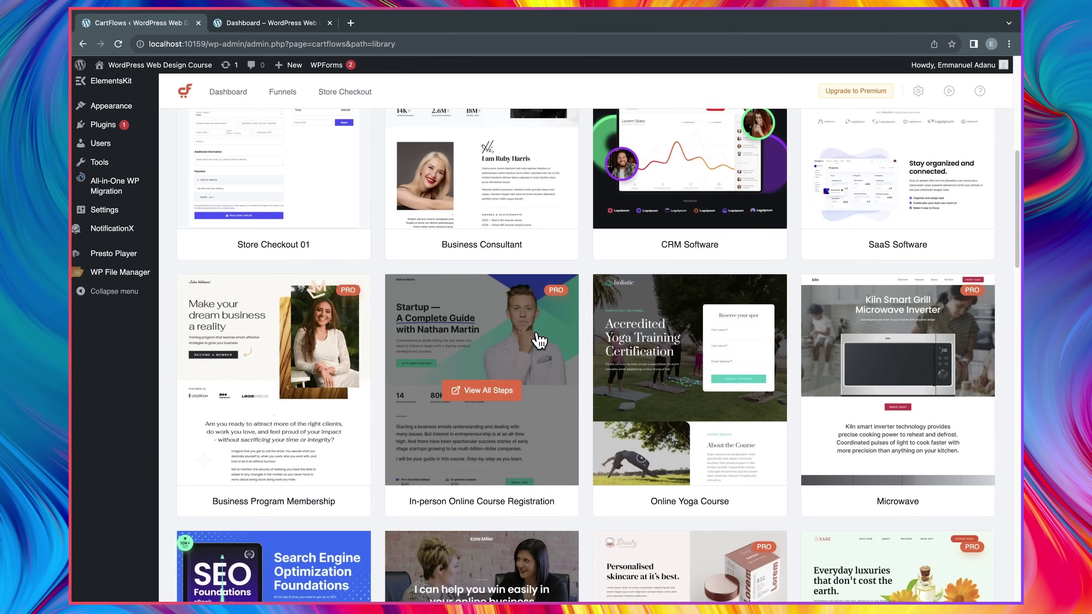
{"action": "scroll", "coordinate": [559, 306], "scroll_direction": "up", "scroll_amount": 3}
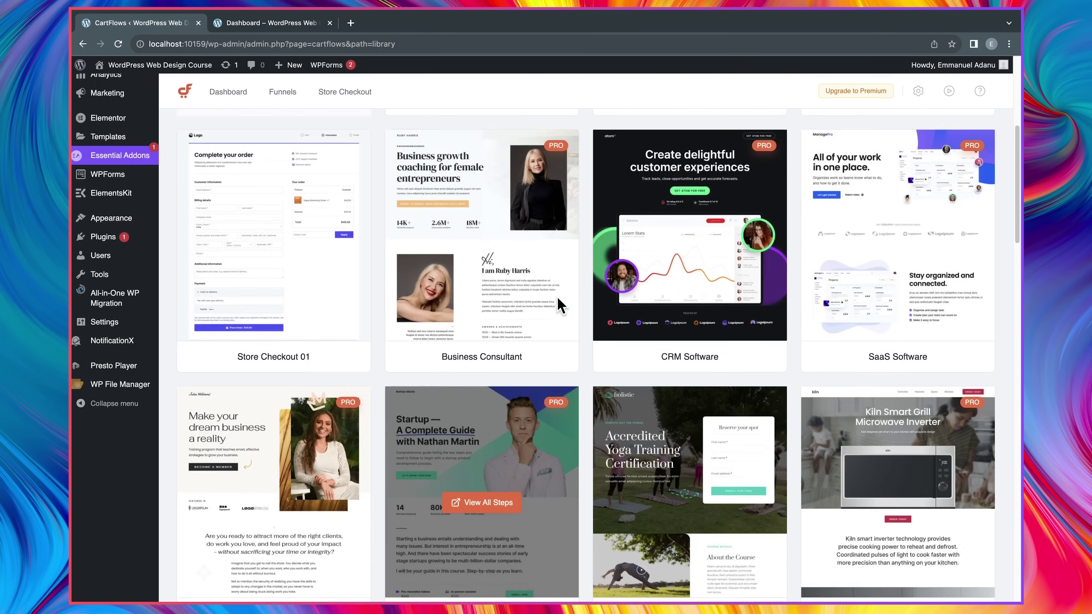
{"action": "scroll", "coordinate": [558, 306], "scroll_direction": "up", "scroll_amount": 3}
{"action": "scroll", "coordinate": [731, 245], "scroll_direction": "up", "scroll_amount": 5}
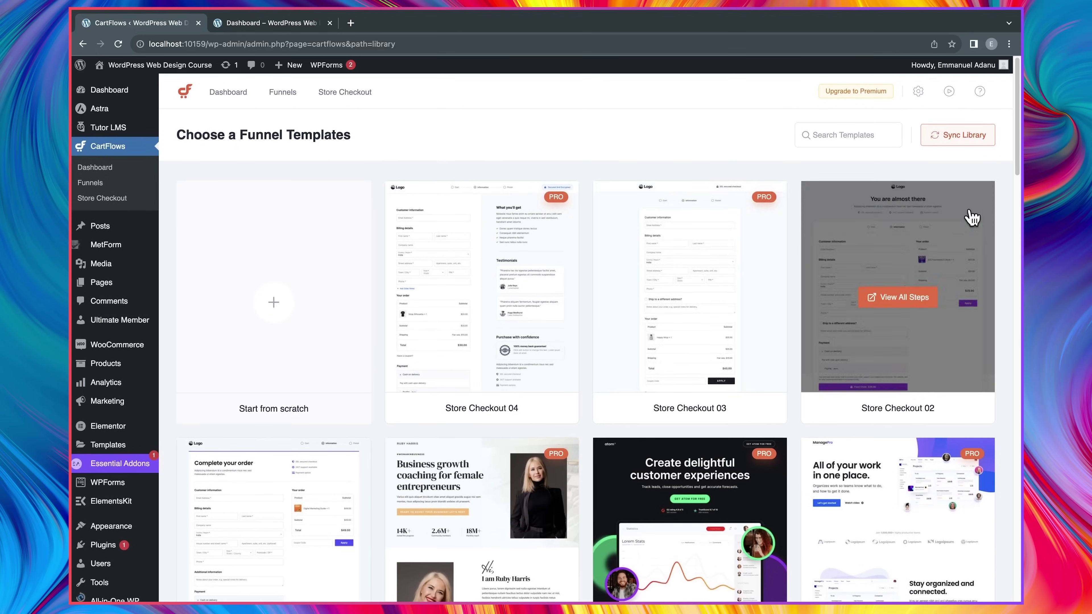
{"action": "scroll", "coordinate": [420, 381], "scroll_direction": "down", "scroll_amount": 6}
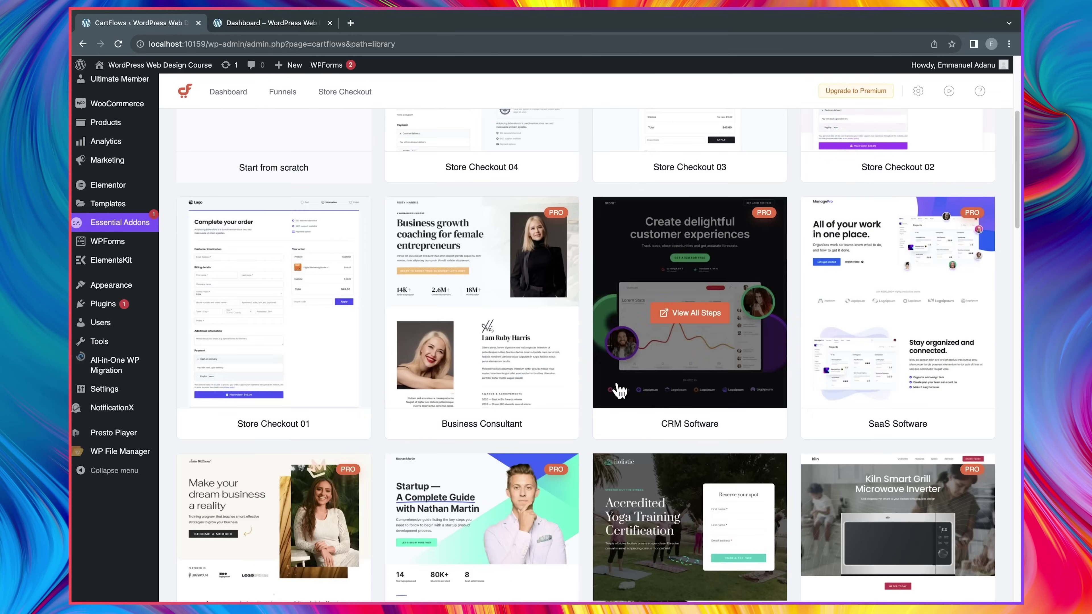
{"action": "scroll", "coordinate": [619, 391], "scroll_direction": "down", "scroll_amount": 12}
{"action": "left_click", "coordinate": [277, 314]}
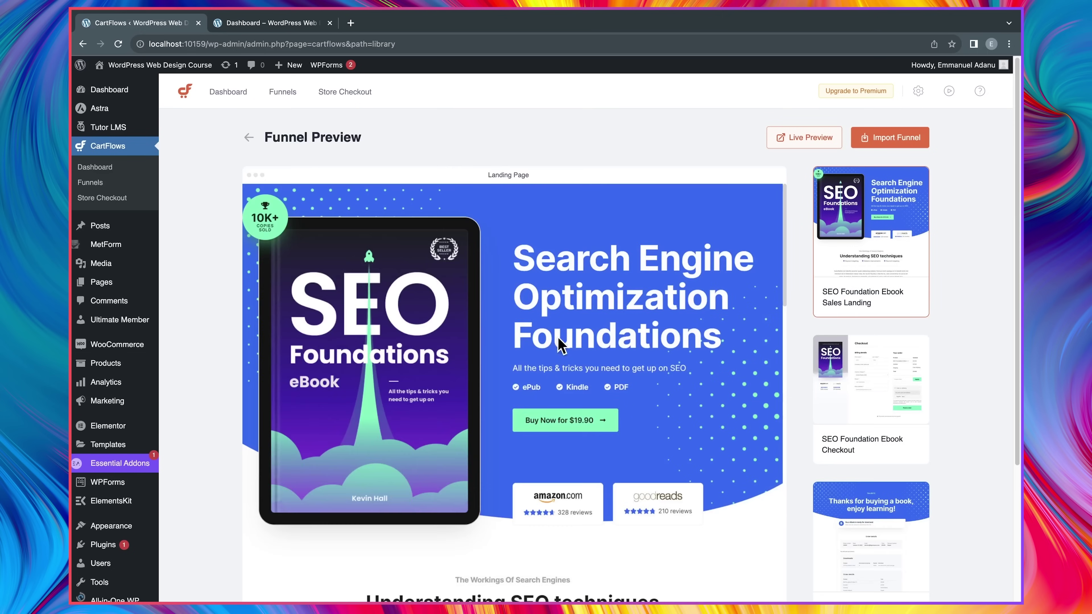
- Examine the landing, checkout and thank-you page previews of the SEO Foundations ebook template
{"action": "scroll", "coordinate": [563, 342], "scroll_direction": "down", "scroll_amount": 5}
{"action": "scroll", "coordinate": [909, 385], "scroll_direction": "down", "scroll_amount": 2}
{"action": "scroll", "coordinate": [907, 383], "scroll_direction": "up", "scroll_amount": 2}
{"action": "left_click", "coordinate": [885, 375]}
{"action": "scroll", "coordinate": [886, 430], "scroll_direction": "down", "scroll_amount": 2}
{"action": "left_click", "coordinate": [877, 478]}
{"action": "scroll", "coordinate": [877, 480], "scroll_direction": "up", "scroll_amount": 2}
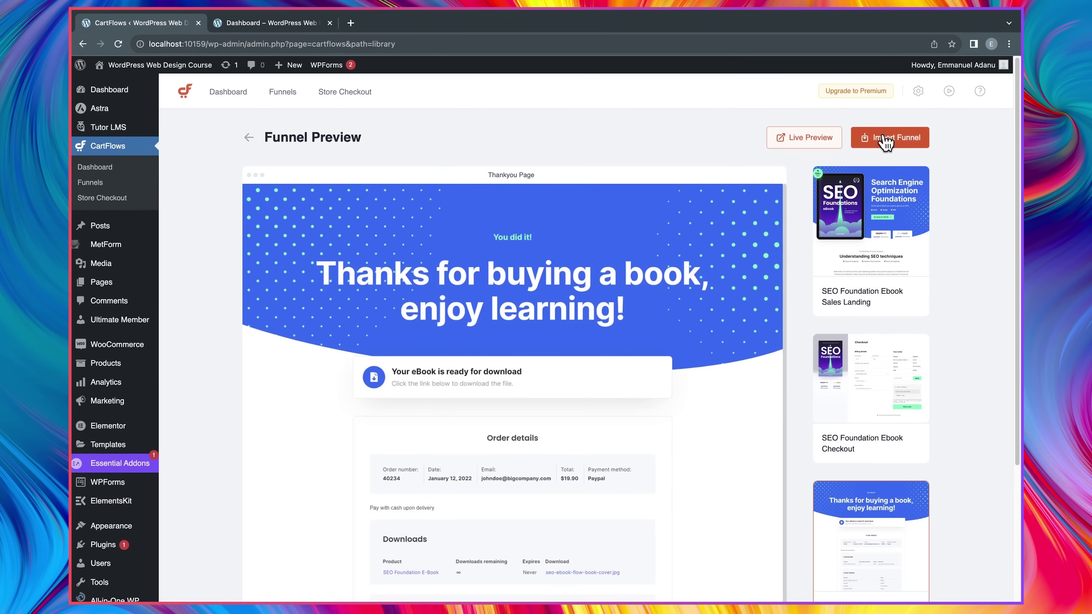
- Import the SEO Foundations ebook funnel under the name "My Custom Funnel"
{"action": "left_click", "coordinate": [881, 146]}
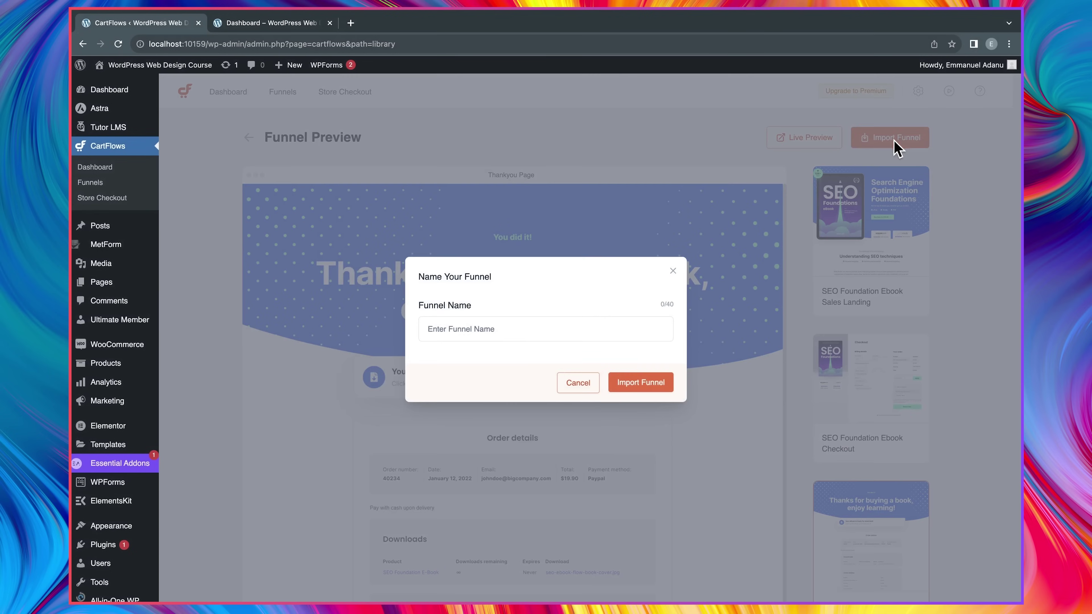
{"action": "left_click", "coordinate": [484, 324]}
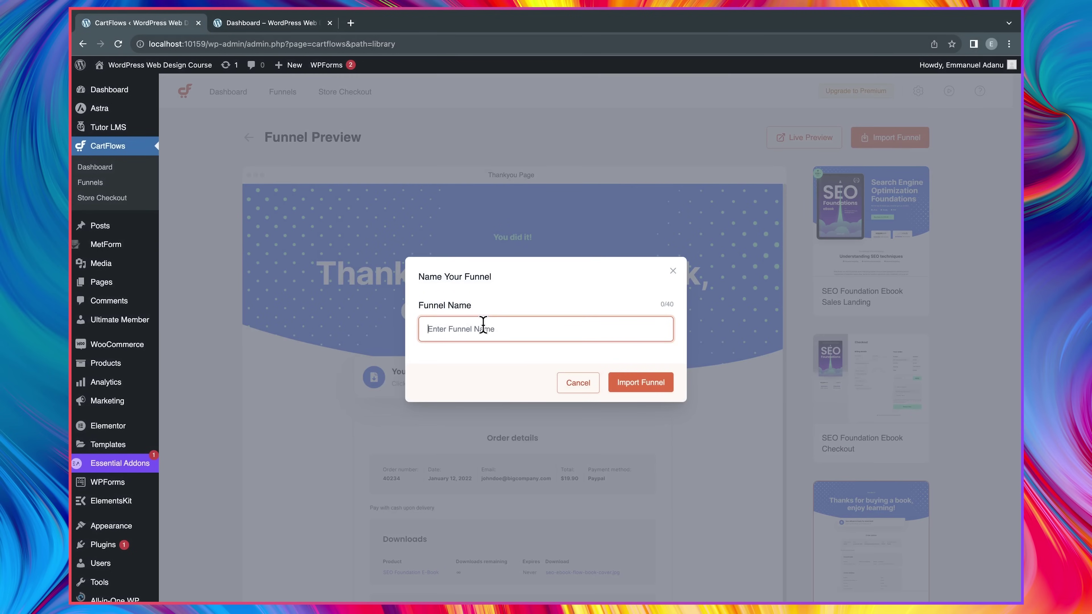
{"action": "type", "text": "My Custom Funnel"}
{"action": "left_click", "coordinate": [652, 389]}
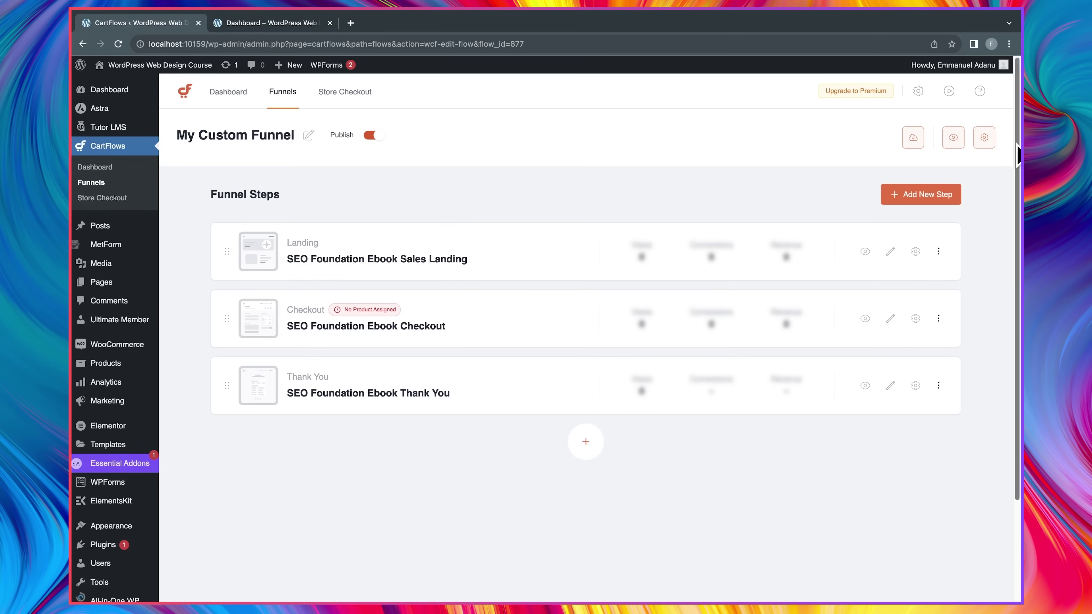
- Open the settings of My Custom Funnel and set Disallow indexing to Yes
{"action": "left_click", "coordinate": [995, 138]}
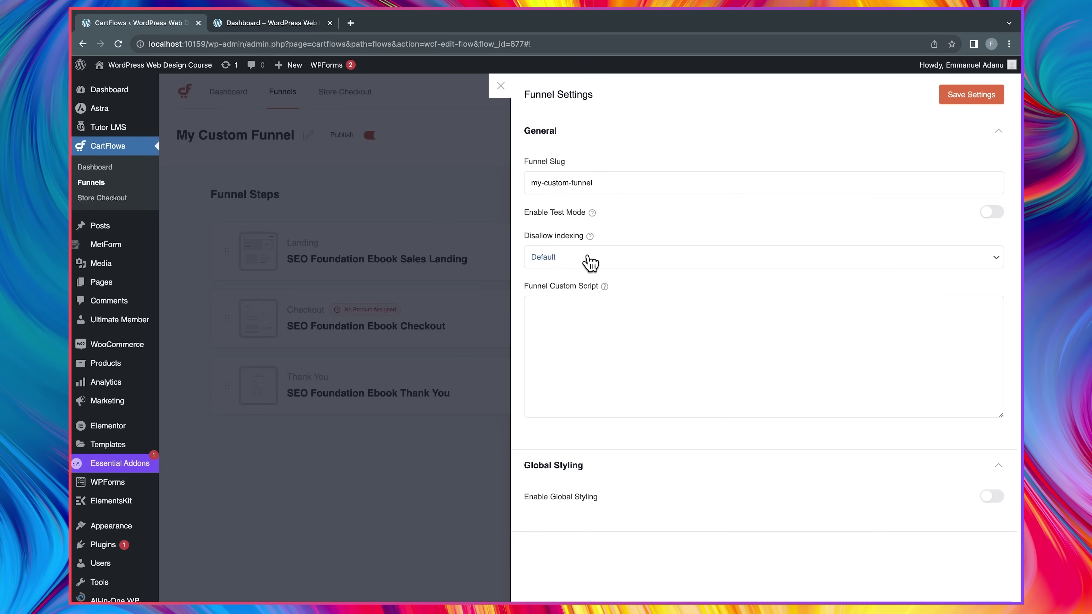
{"action": "left_click", "coordinate": [628, 265]}
{"action": "left_click", "coordinate": [629, 266]}
{"action": "left_click", "coordinate": [600, 275]}
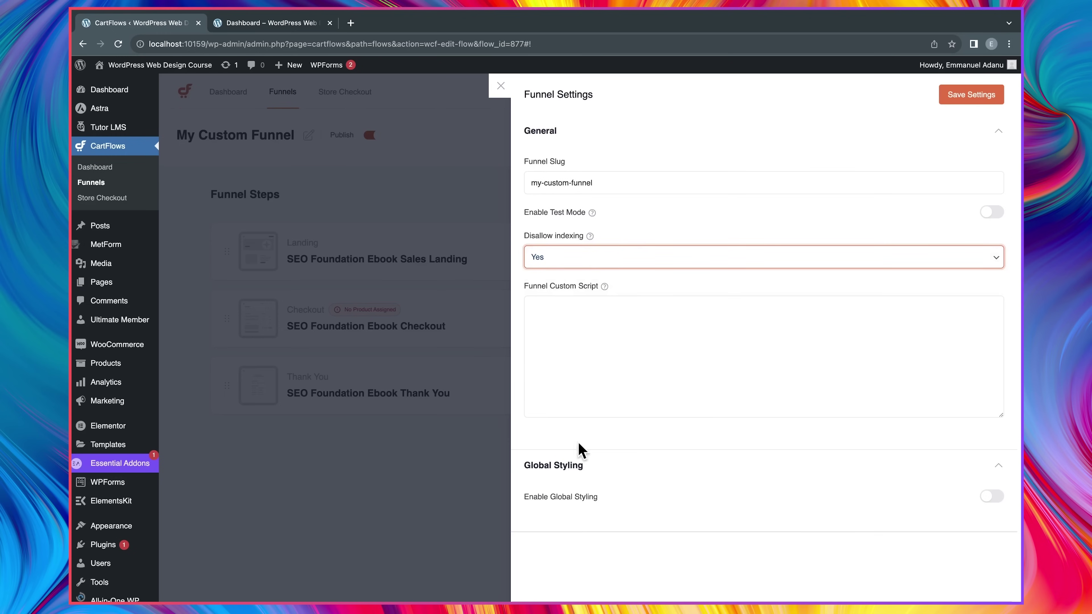
- Enable Global Styling to inspect its color options, turn it back off, and save and close the funnel settings
{"action": "left_click", "coordinate": [886, 488]}
{"action": "left_click", "coordinate": [993, 498]}
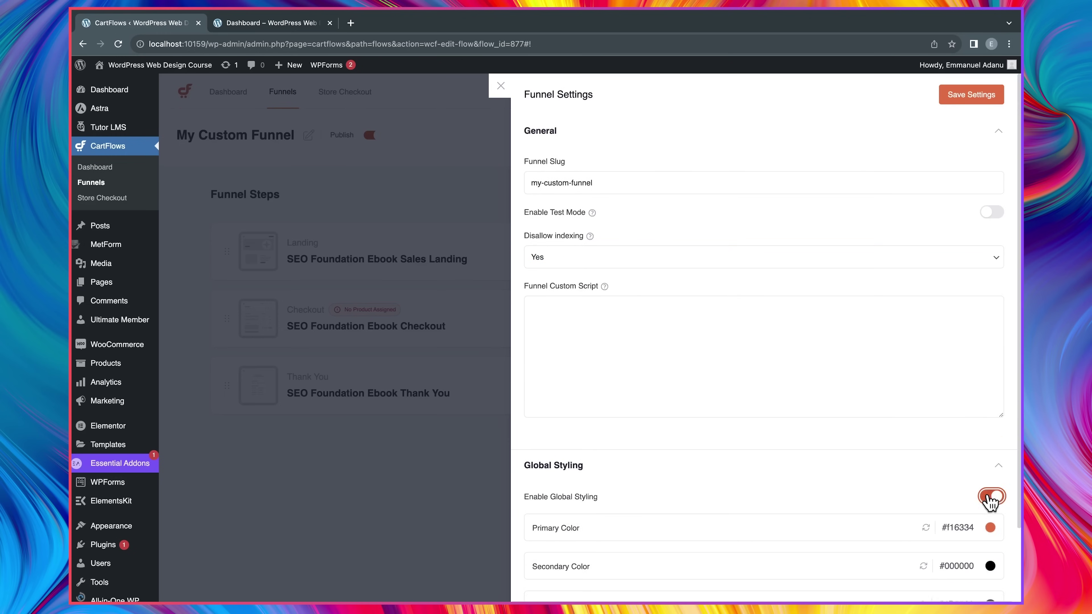
{"action": "scroll", "coordinate": [988, 501], "scroll_direction": "down", "scroll_amount": 2}
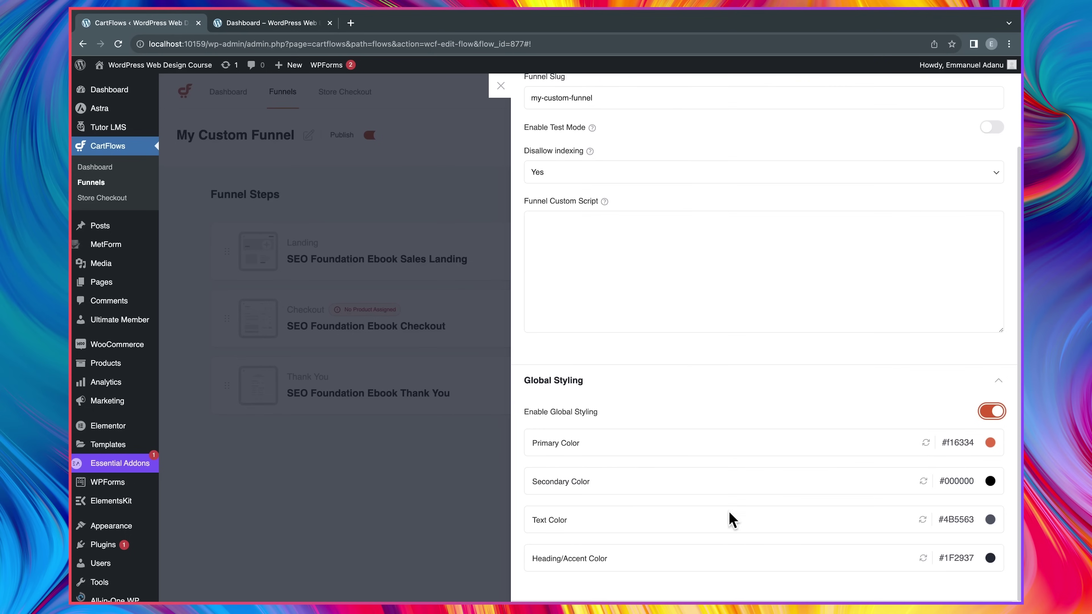
{"action": "left_click", "coordinate": [990, 412]}
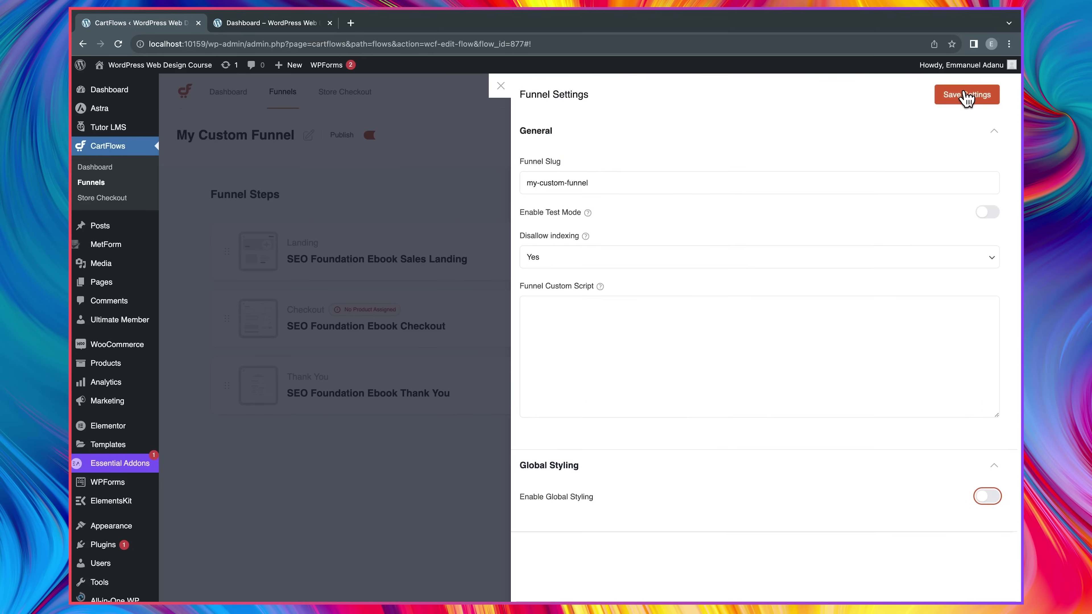
{"action": "left_click", "coordinate": [981, 99]}
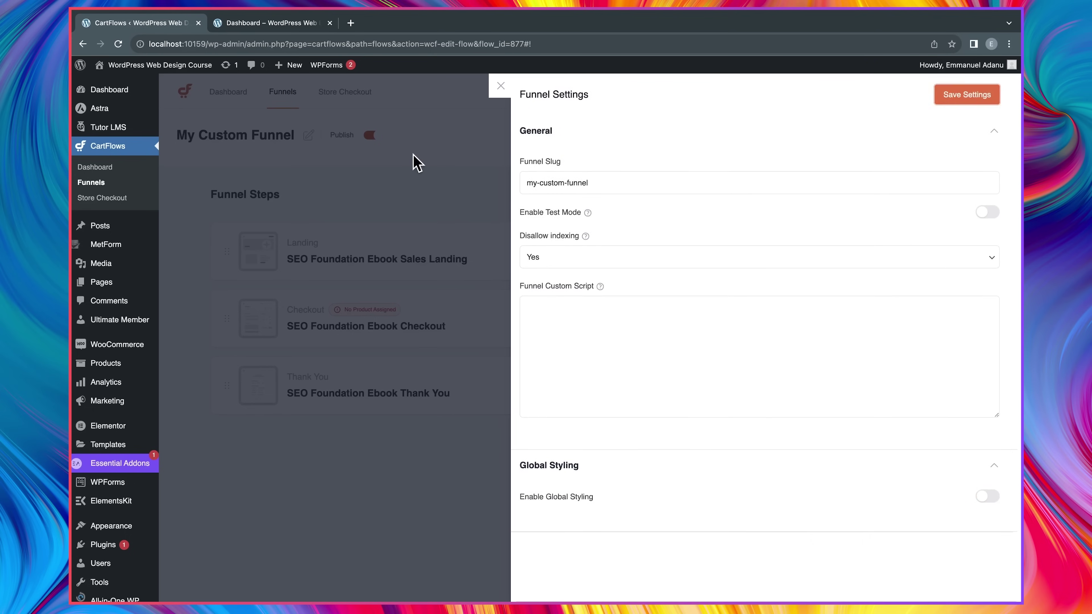
{"action": "left_click", "coordinate": [414, 161]}
- Open the SEO Foundation Ebook Sales Landing step in Elementor in a new tab, look over its page, and return to the funnel steps
{"action": "right_click", "coordinate": [386, 263]}
{"action": "left_click", "coordinate": [412, 266]}
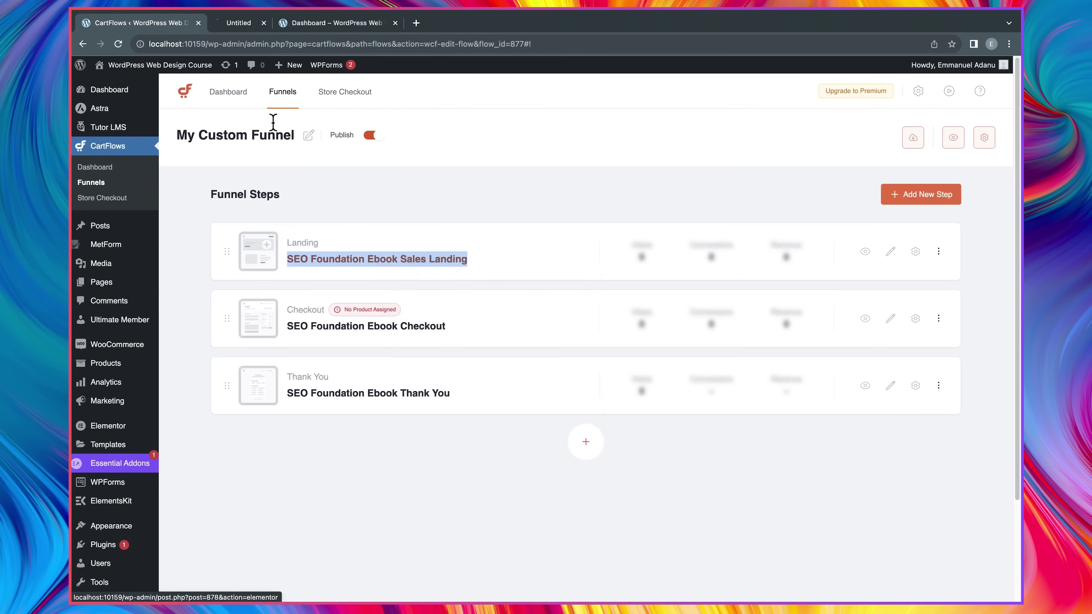
{"action": "left_click", "coordinate": [257, 27]}
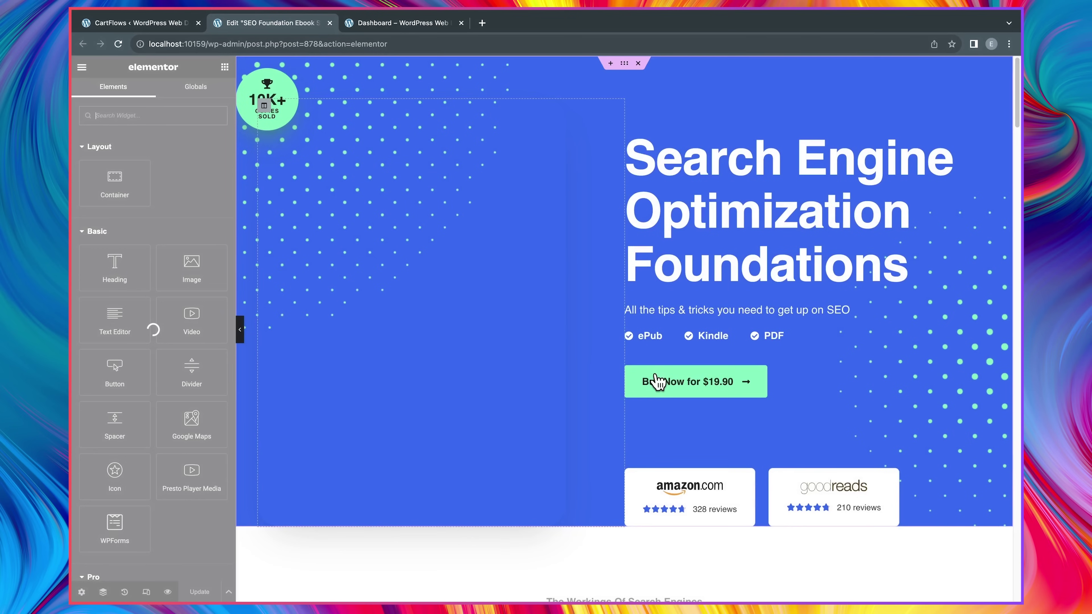
{"action": "scroll", "coordinate": [454, 385], "scroll_direction": "down", "scroll_amount": 10}
{"action": "scroll", "coordinate": [507, 371], "scroll_direction": "down", "scroll_amount": 5}
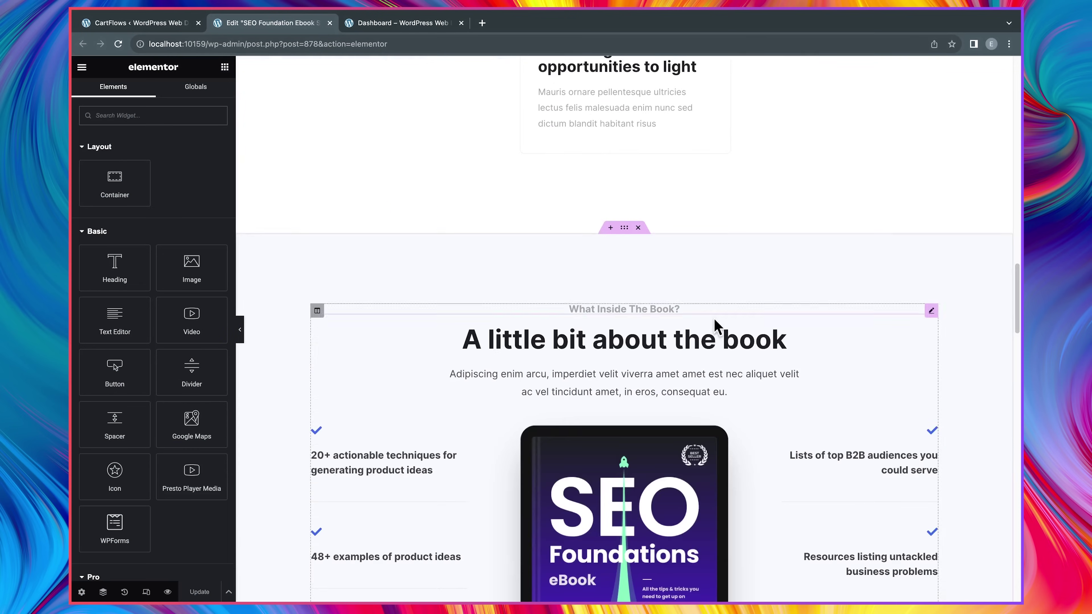
{"action": "left_click", "coordinate": [107, 24]}
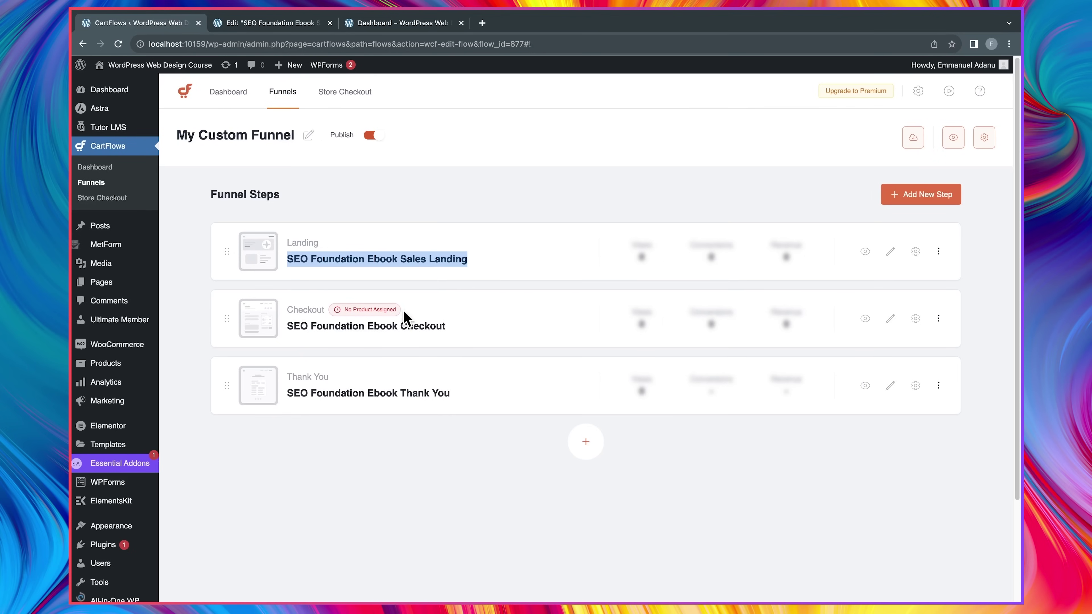
- Assign The Complete WordPress Web Development Course as the product of the SEO Foundation Ebook Checkout step and save the settings
{"action": "left_click", "coordinate": [463, 297]}
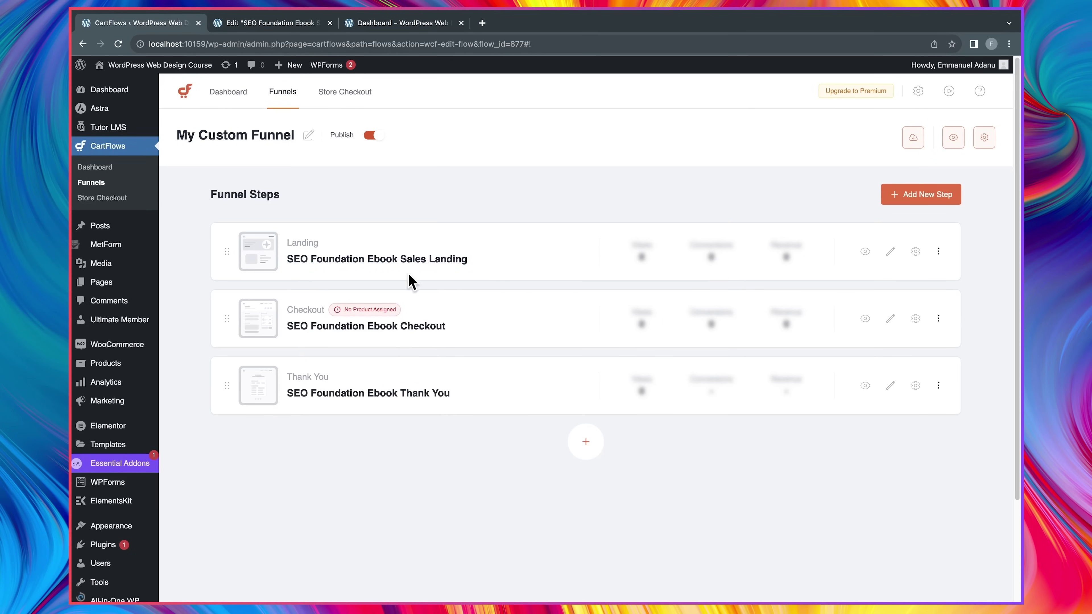
{"action": "left_click", "coordinate": [916, 319]}
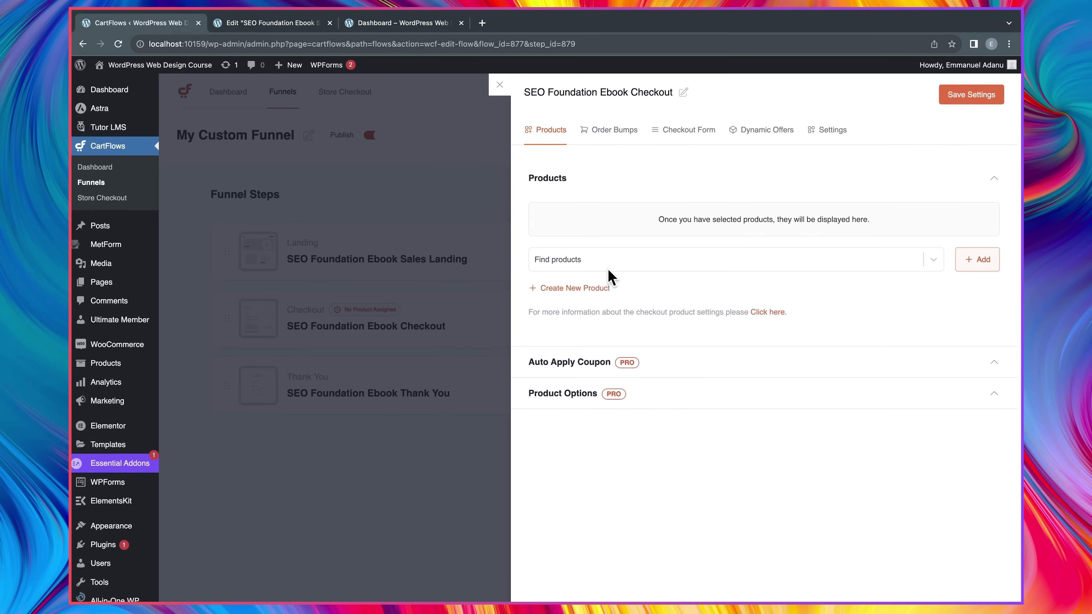
{"action": "left_click", "coordinate": [597, 269]}
{"action": "type", "text": "web"}
{"action": "left_click", "coordinate": [631, 289]}
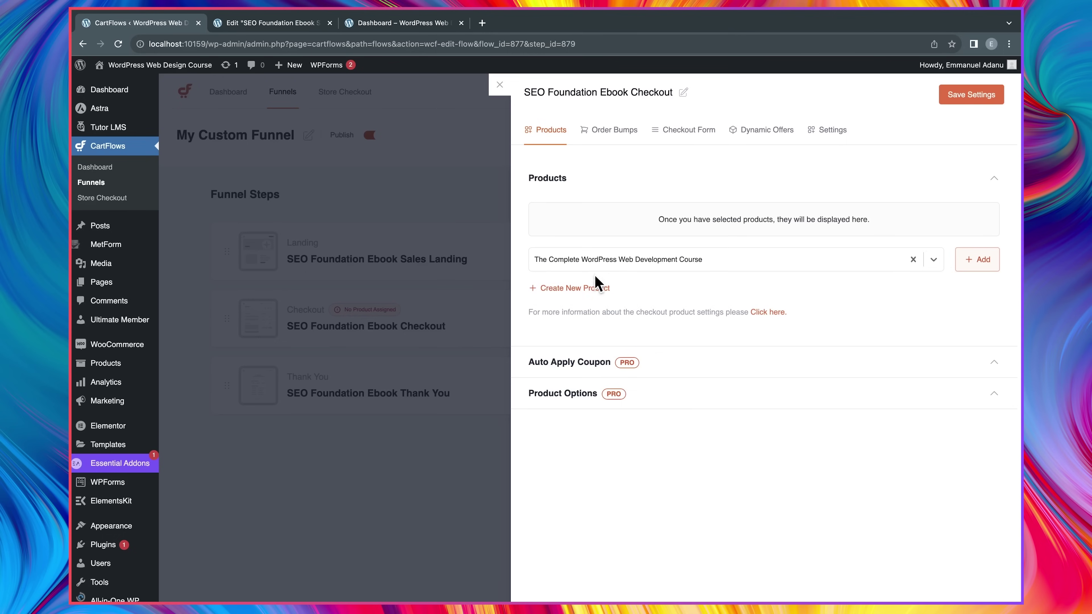
{"action": "left_click", "coordinate": [978, 259]}
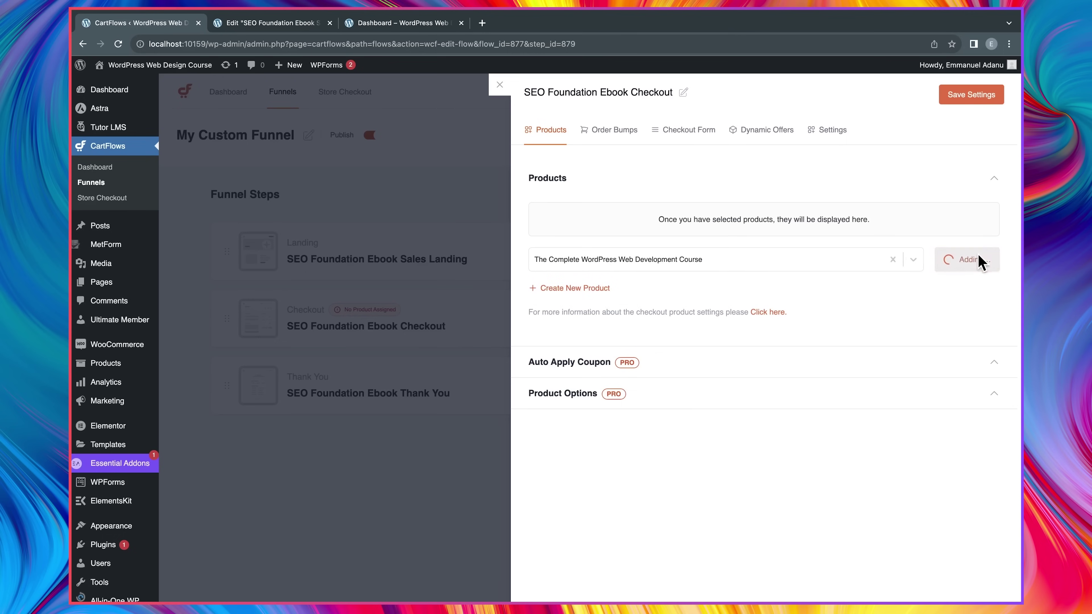
{"action": "left_click", "coordinate": [969, 94]}
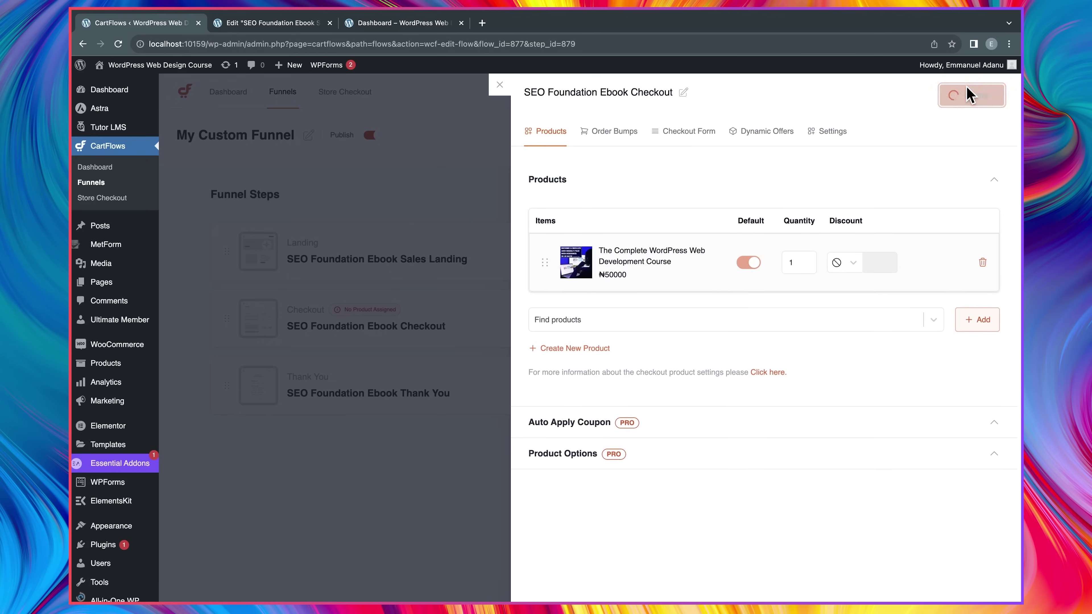
- Look over the checkout step's order bump, checkout form and field editor options, and return to the funnel steps
{"action": "left_click", "coordinate": [621, 135]}
{"action": "left_click", "coordinate": [700, 132]}
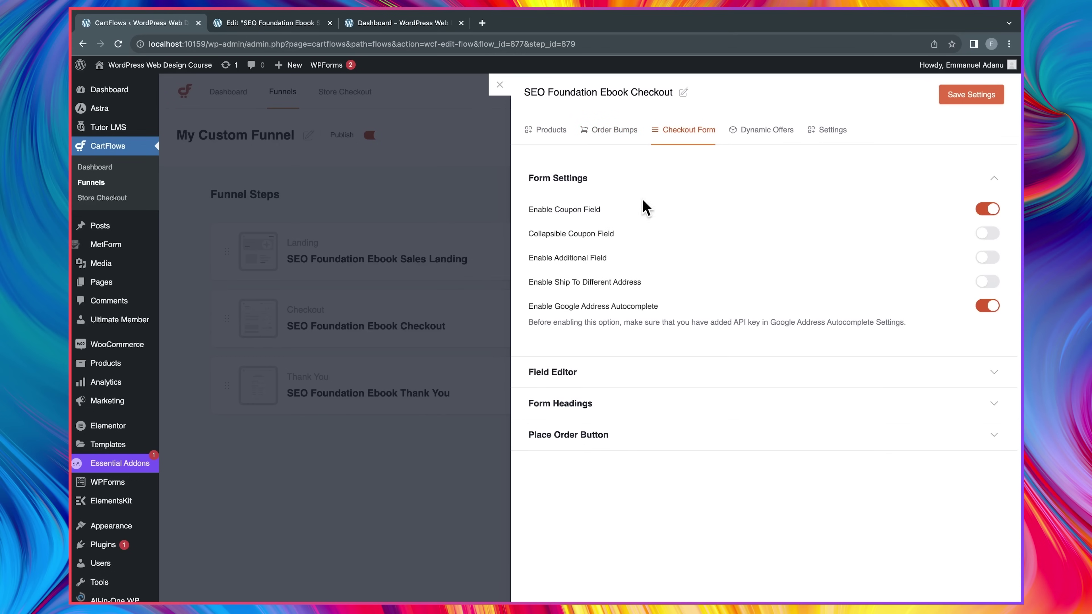
{"action": "left_click", "coordinate": [574, 374]}
{"action": "scroll", "coordinate": [593, 175], "scroll_direction": "down", "scroll_amount": 6}
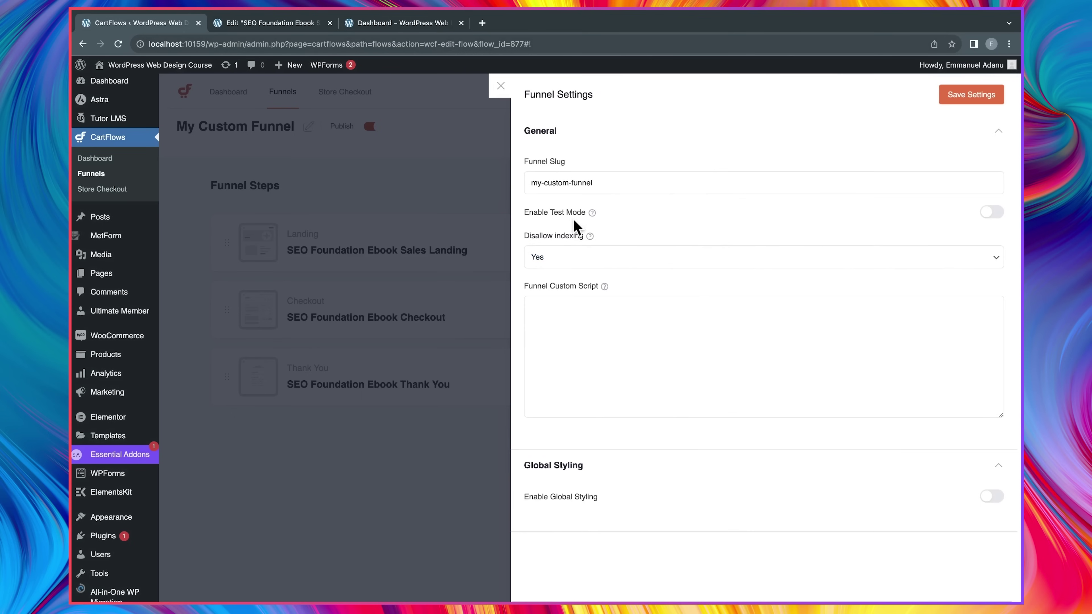
{"action": "left_click", "coordinate": [423, 199]}
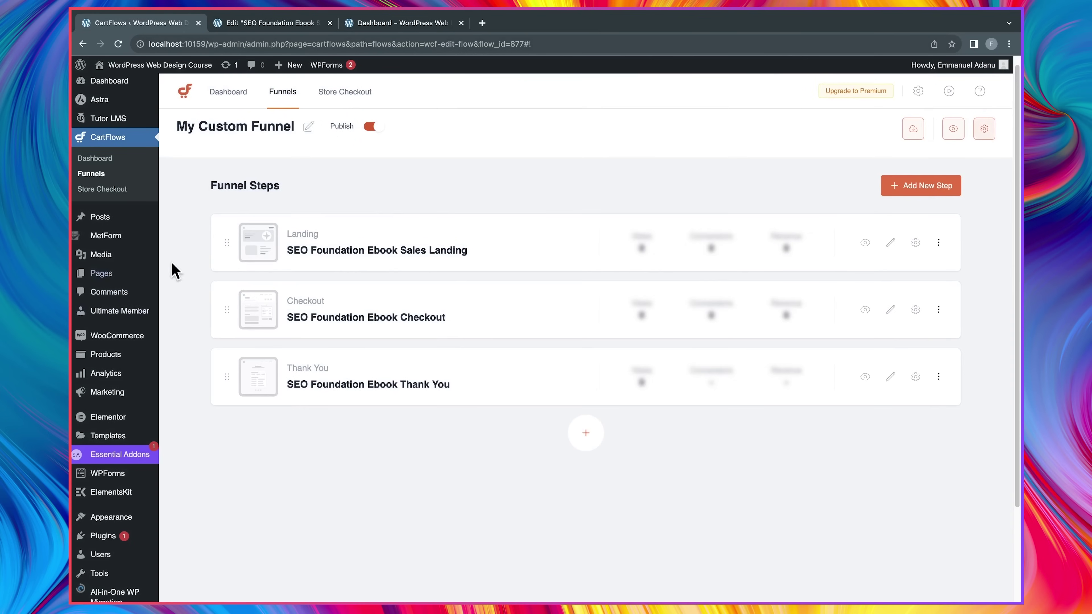
- Open the live view of My Custom Funnel in a new tab and close the Elementor editor tab
{"action": "right_click", "coordinate": [953, 133]}
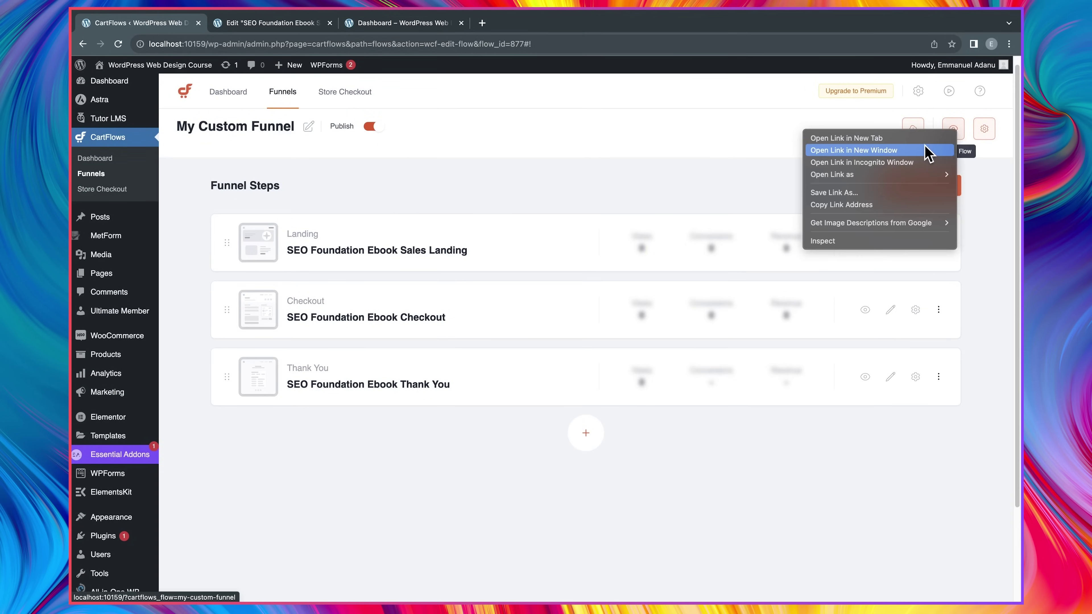
{"action": "key", "text": "Escape"}
{"action": "left_click", "coordinate": [310, 22]}
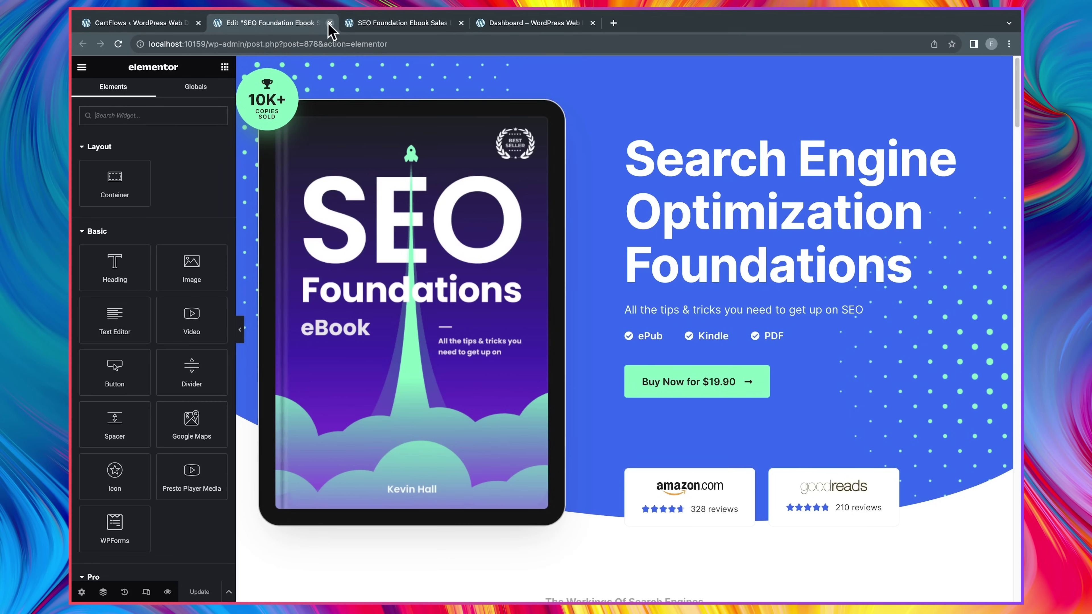
{"action": "left_click", "coordinate": [329, 23]}
- Examine the published SEO Foundation Ebook Sales Landing page, including its address, purchase links and technical details section
{"action": "scroll", "coordinate": [550, 310], "scroll_direction": "down", "scroll_amount": 15}
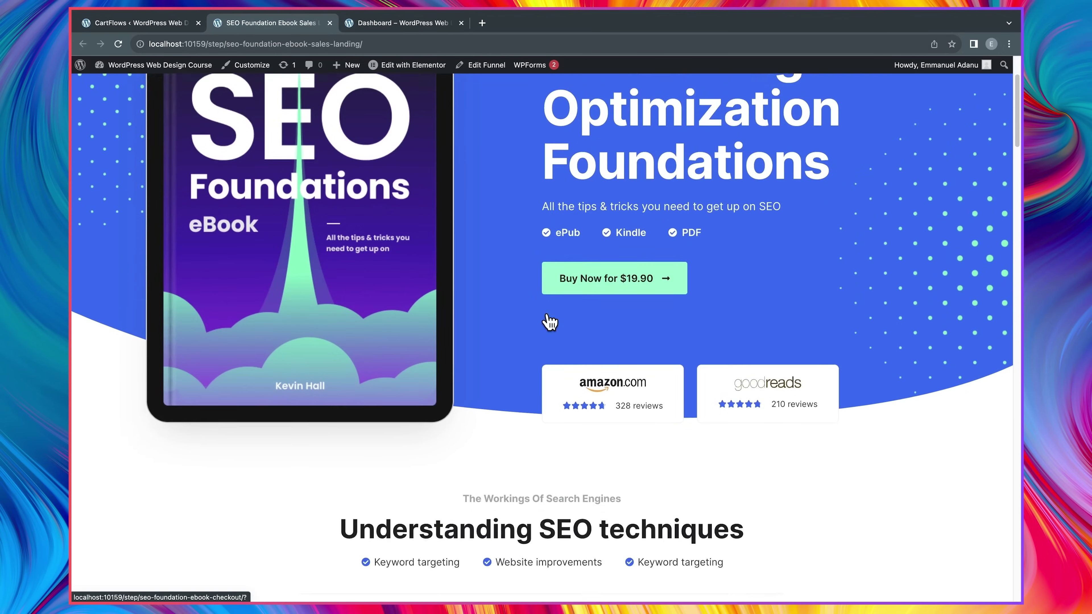
{"action": "scroll", "coordinate": [558, 329], "scroll_direction": "up", "scroll_amount": 15}
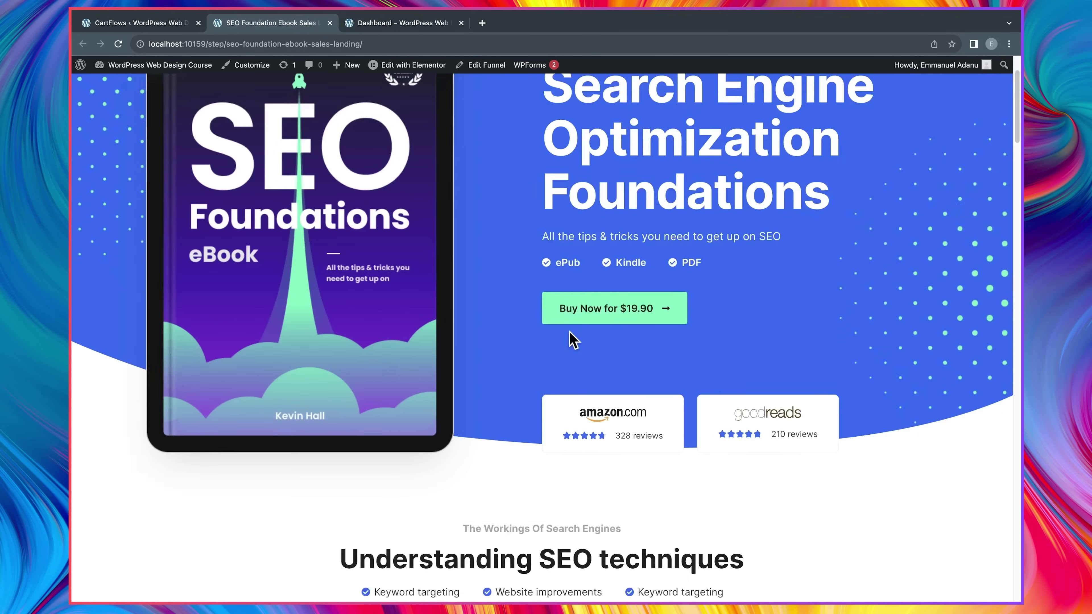
{"action": "scroll", "coordinate": [566, 366], "scroll_direction": "down", "scroll_amount": 3}
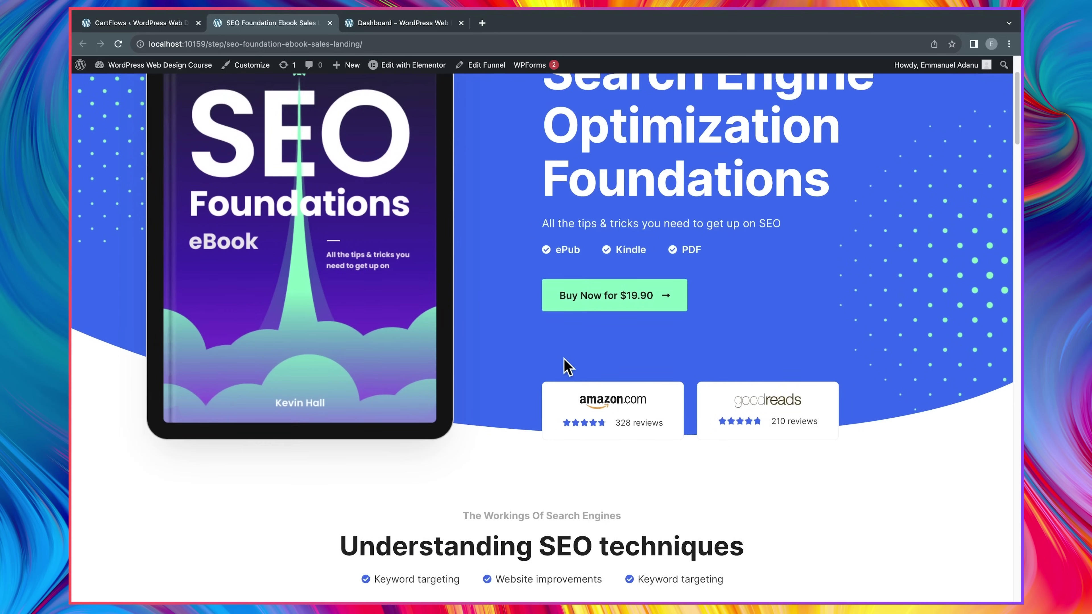
{"action": "scroll", "coordinate": [383, 166], "scroll_direction": "up", "scroll_amount": 1}
{"action": "left_click", "coordinate": [300, 44]}
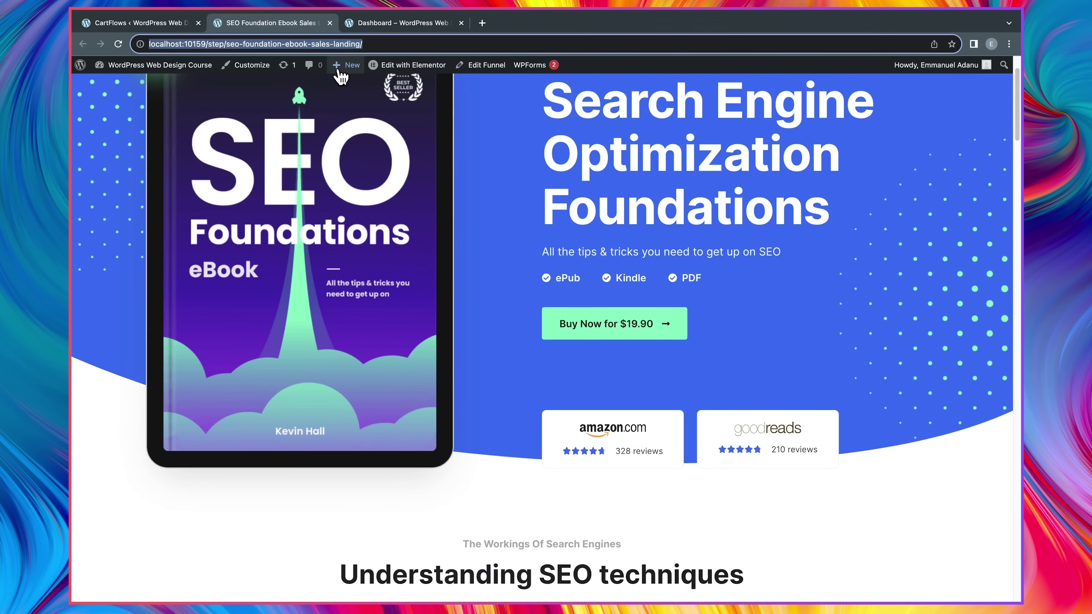
{"action": "scroll", "coordinate": [585, 275], "scroll_direction": "down", "scroll_amount": 10}
{"action": "scroll", "coordinate": [585, 277], "scroll_direction": "up", "scroll_amount": 10}
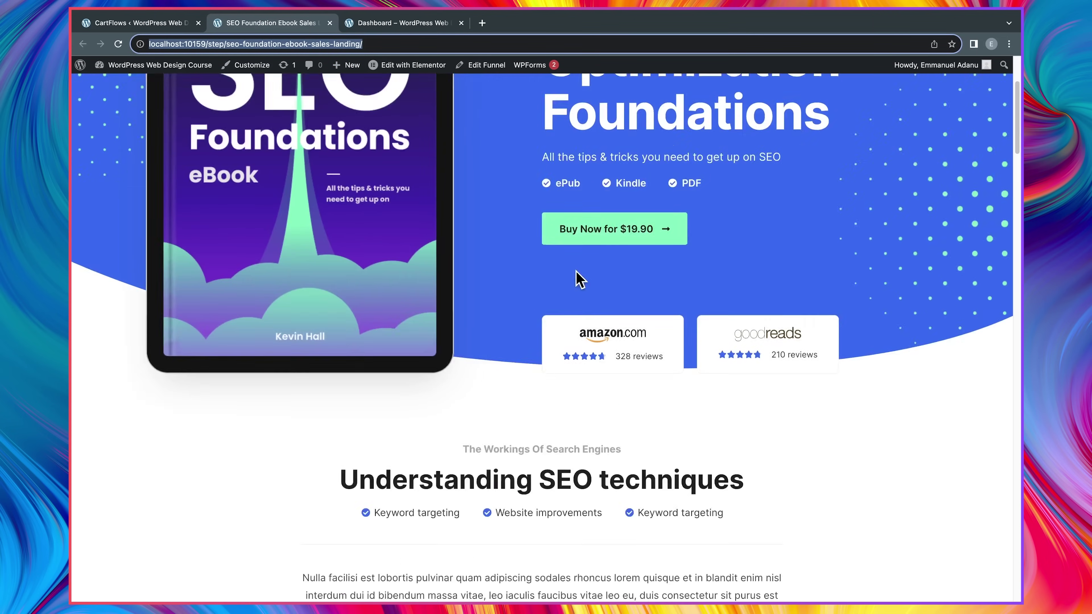
{"action": "scroll", "coordinate": [527, 292], "scroll_direction": "down", "scroll_amount": 15}
{"action": "scroll", "coordinate": [535, 299], "scroll_direction": "down", "scroll_amount": 10}
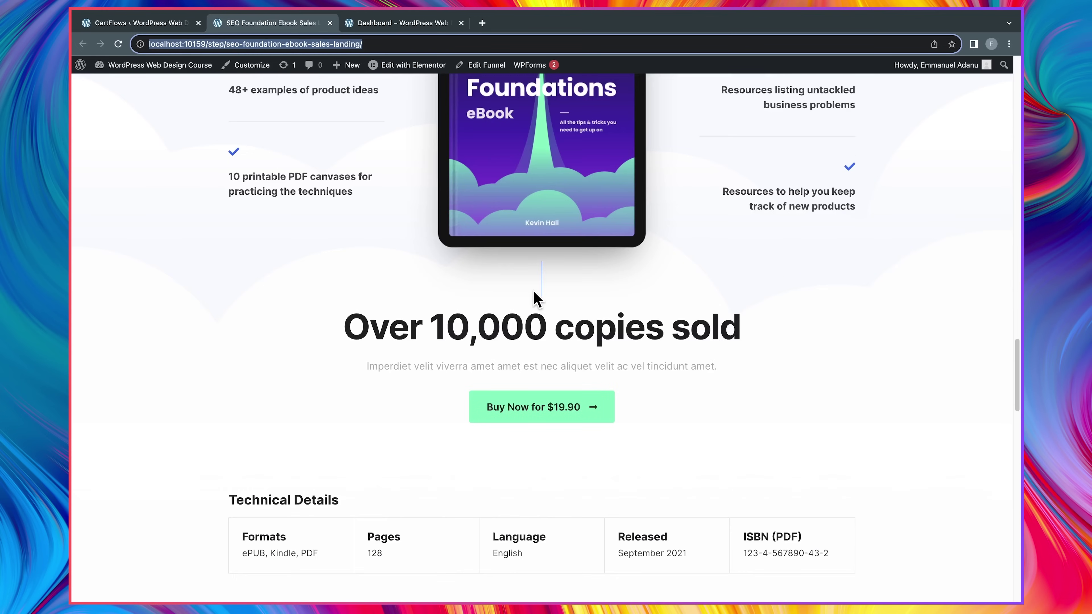
{"action": "scroll", "coordinate": [533, 307], "scroll_direction": "down", "scroll_amount": 4}
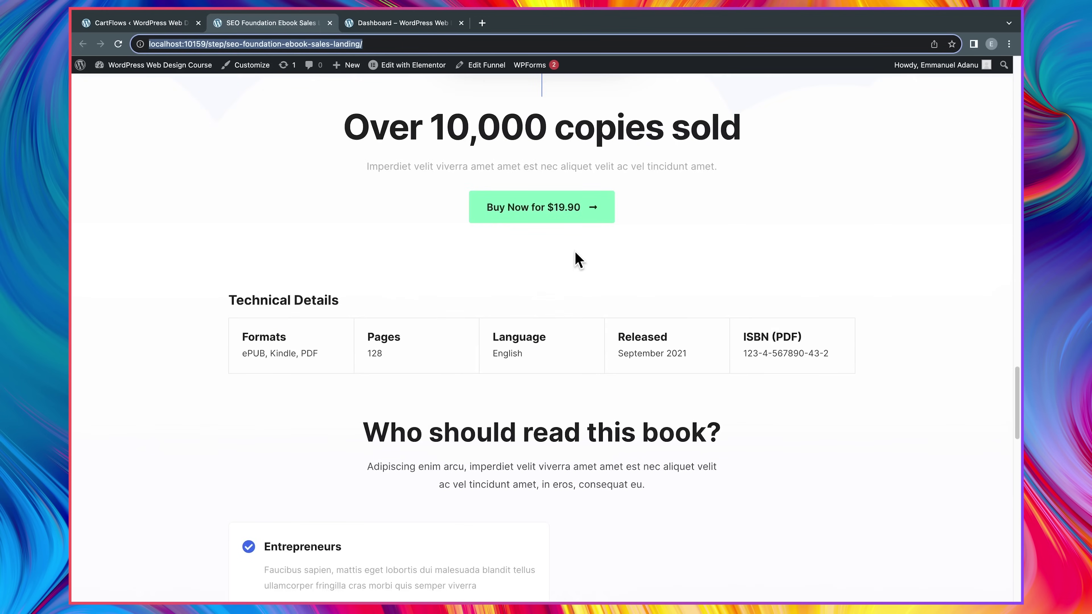
- Proceed from the landing page's Buy Now offer to the checkout page and review its billing, order and payment sections
{"action": "left_click", "coordinate": [548, 210]}
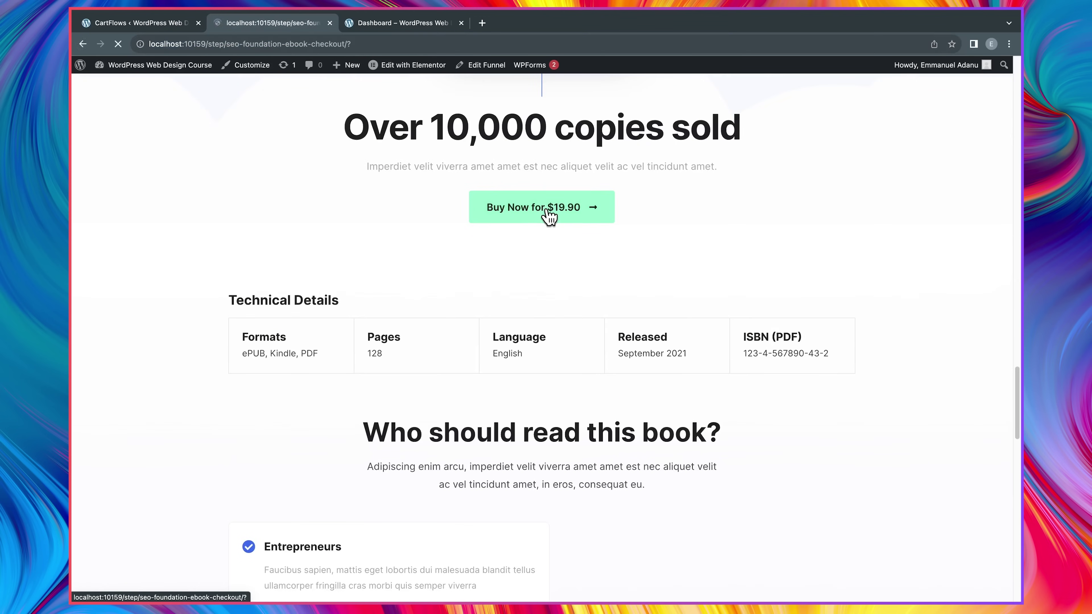
{"action": "scroll", "coordinate": [243, 411], "scroll_direction": "down", "scroll_amount": 2}
{"action": "scroll", "coordinate": [518, 392], "scroll_direction": "up", "scroll_amount": 3}
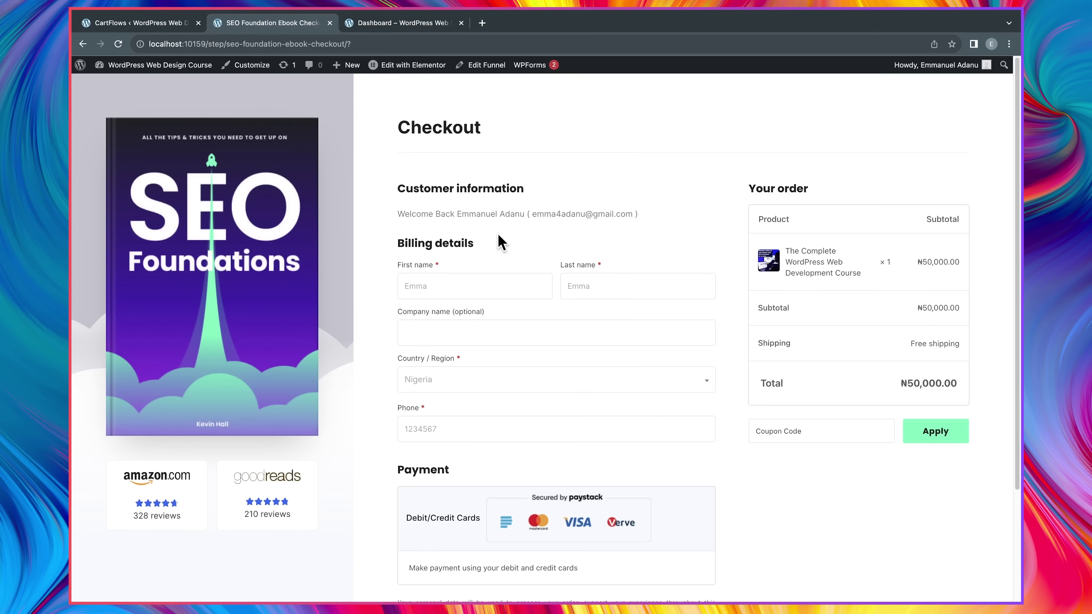
{"action": "scroll", "coordinate": [555, 322], "scroll_direction": "down", "scroll_amount": 1}
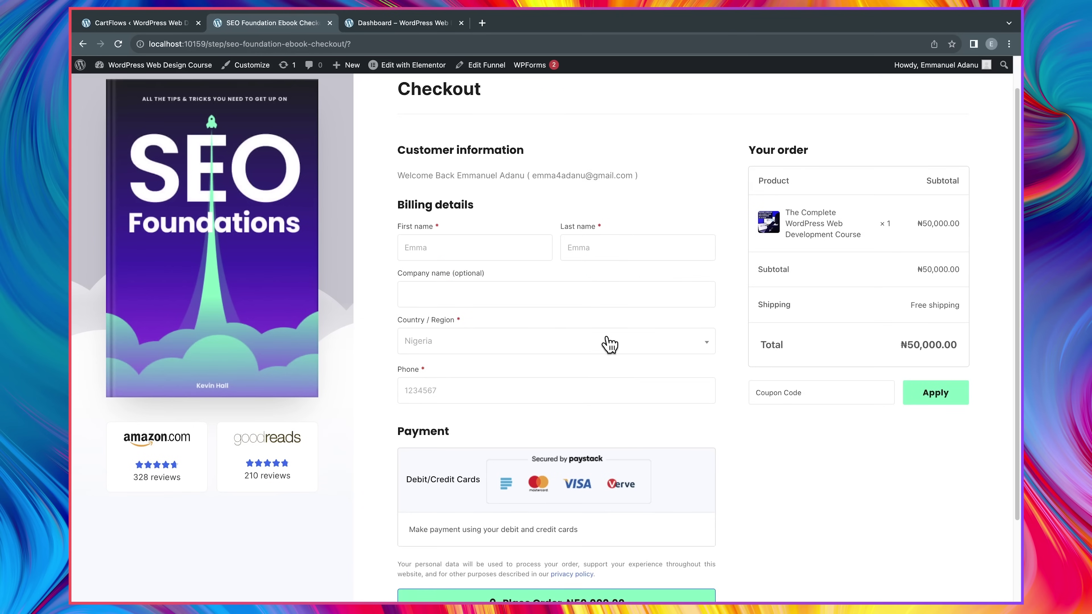
{"action": "scroll", "coordinate": [610, 344], "scroll_direction": "down", "scroll_amount": 2}
- Place the order and pay for it in Paystack's test mode using the Success card option
{"action": "left_click", "coordinate": [638, 519]}
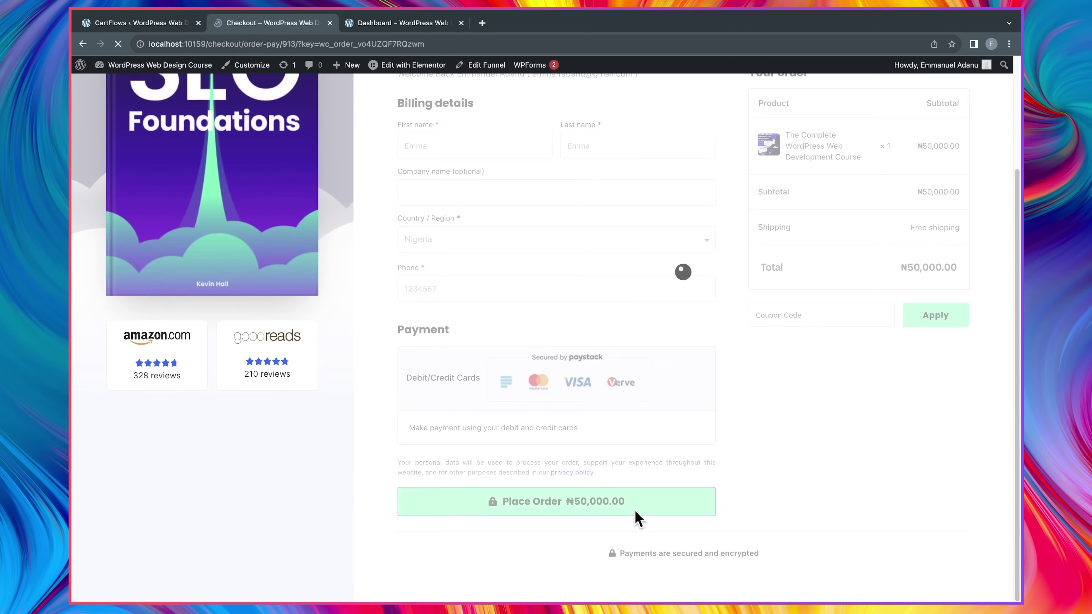
{"action": "left_click", "coordinate": [504, 223]}
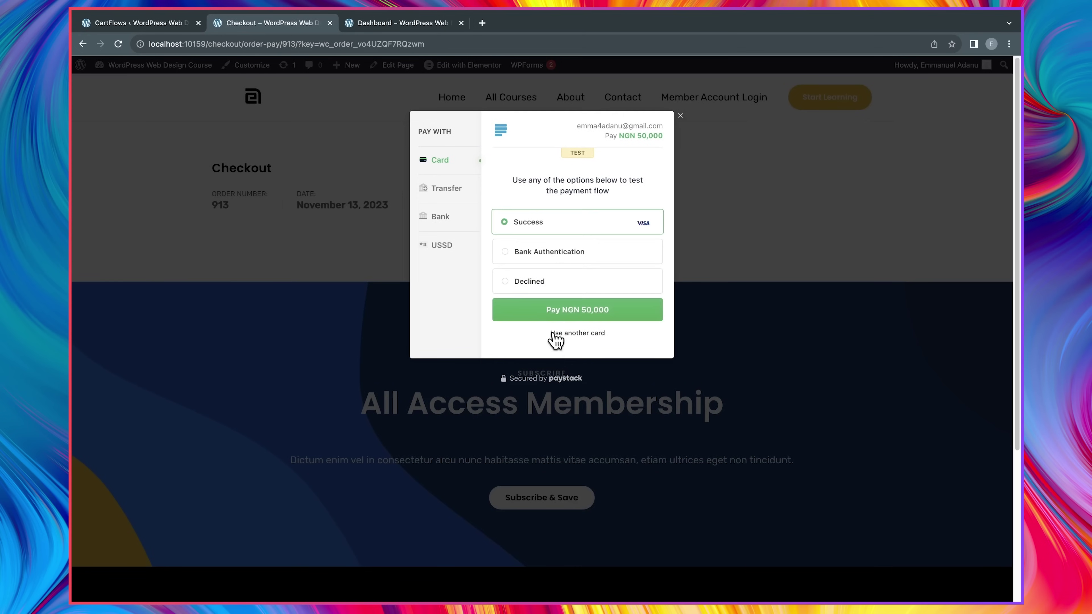
{"action": "left_click", "coordinate": [541, 313]}
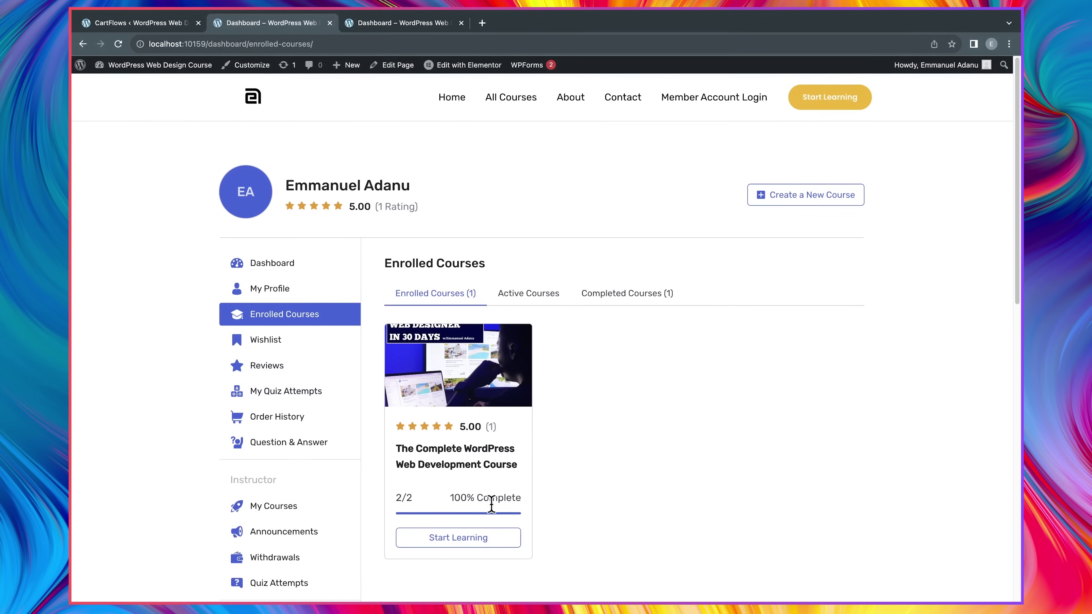
- Look over the enrolled courses page, return to the CartFlows tab and open the Store Checkout funnel
{"action": "scroll", "coordinate": [486, 515], "scroll_direction": "down", "scroll_amount": 3}
{"action": "scroll", "coordinate": [449, 374], "scroll_direction": "up", "scroll_amount": 2}
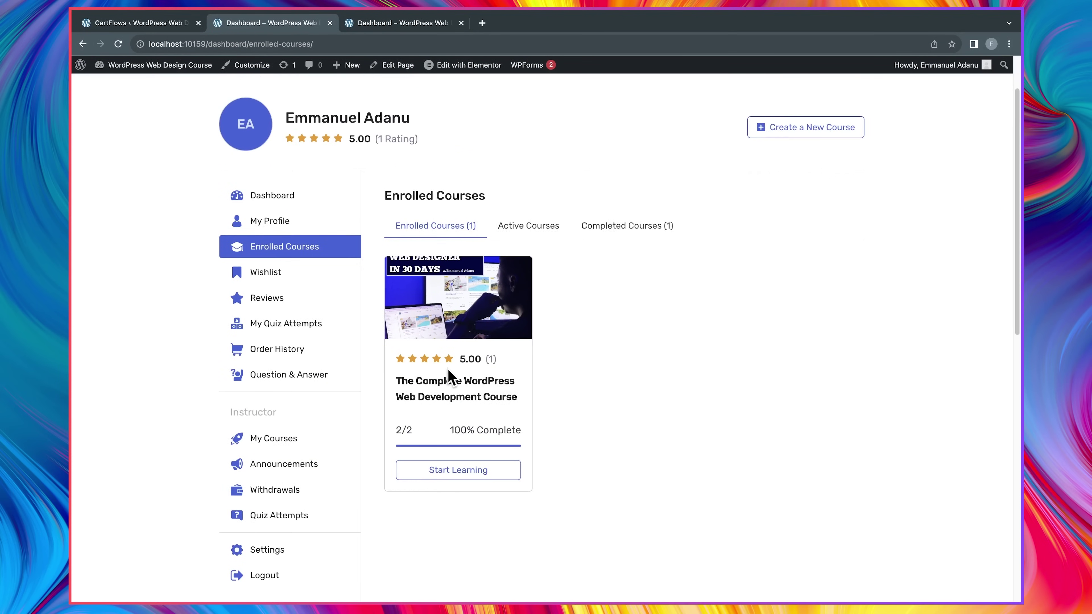
{"action": "scroll", "coordinate": [449, 376], "scroll_direction": "up", "scroll_amount": 2}
{"action": "left_click", "coordinate": [153, 24]}
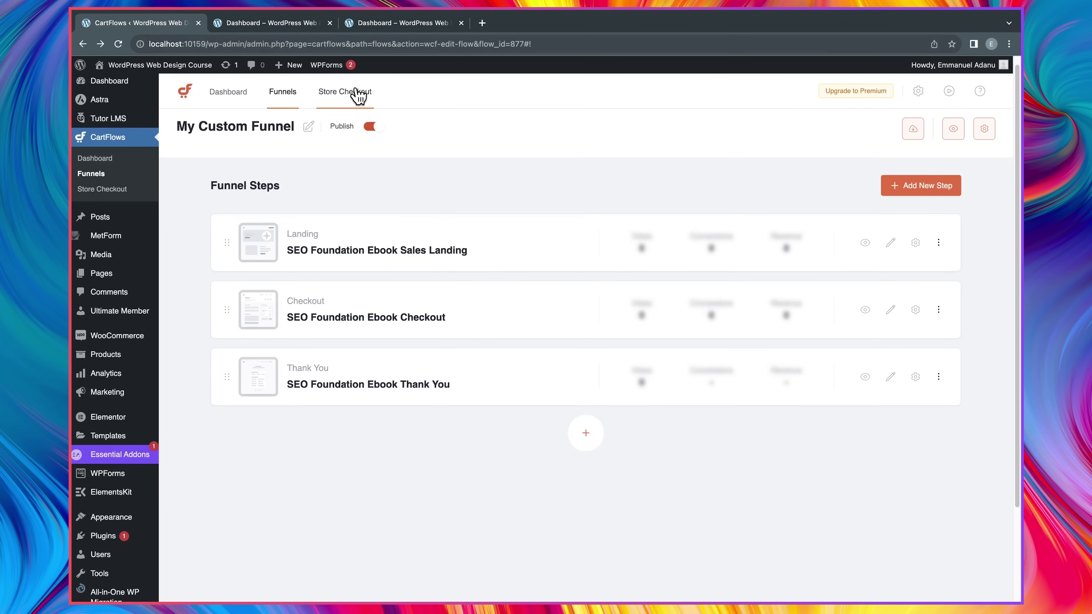
{"action": "left_click", "coordinate": [356, 94]}
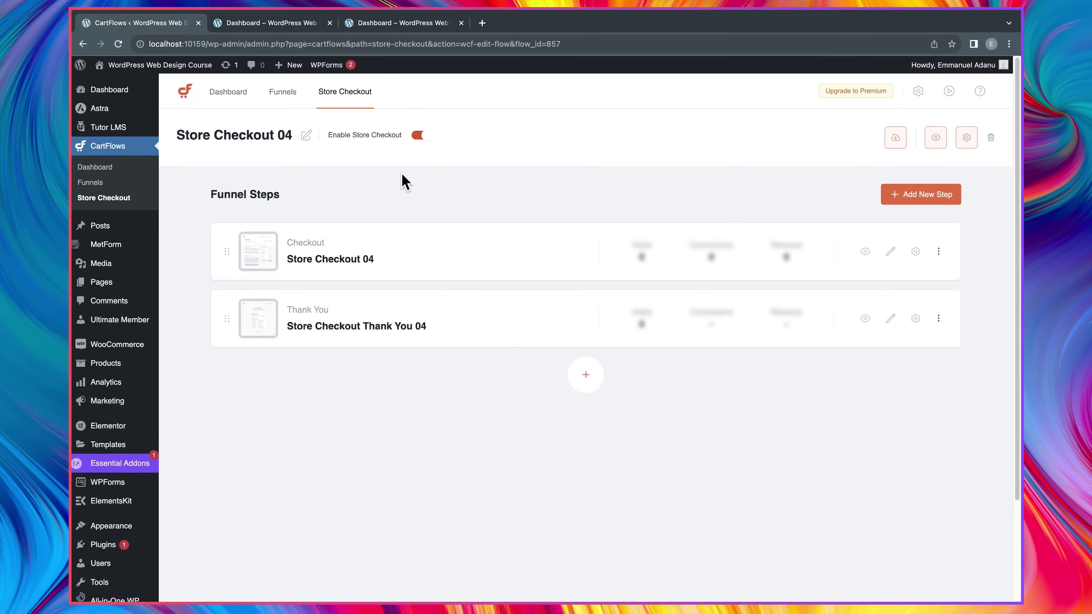